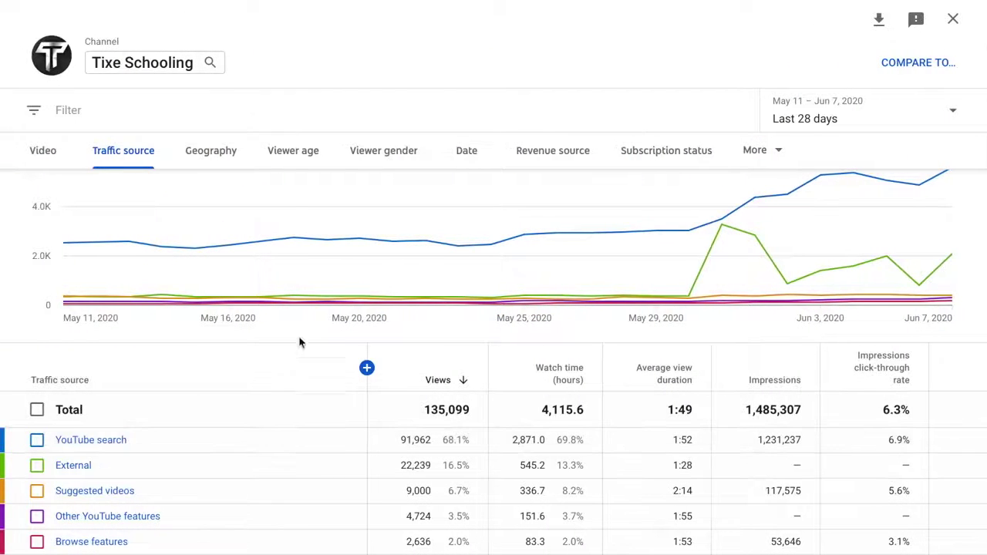
# Leave the traffic-source analytics and land on the empty My First Channel home page
pyautogui.moveTo(435, 286)
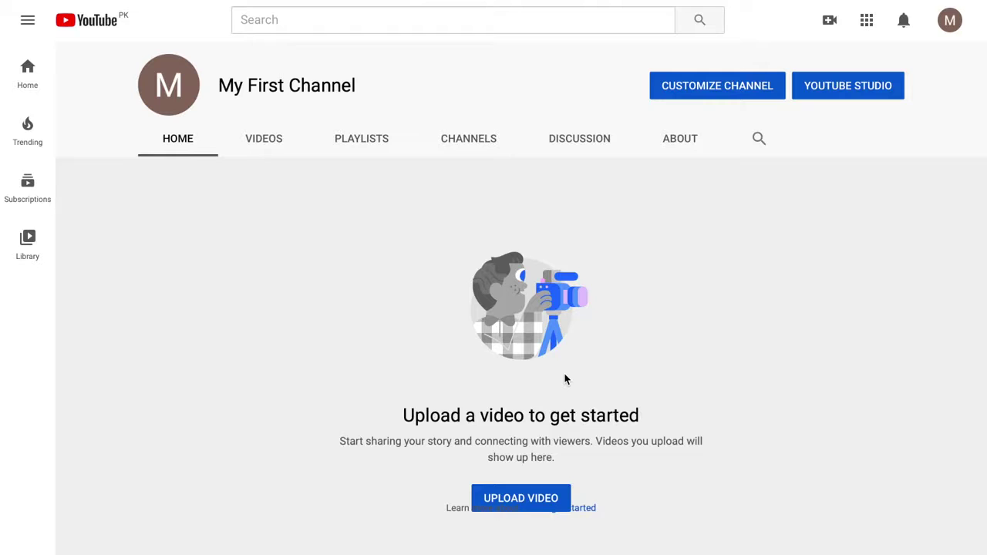
# Go to Manage your Google Account for my first channel from the YouTube avatar menu
pyautogui.moveTo(366, 80); pyautogui.dragTo(341, 79)
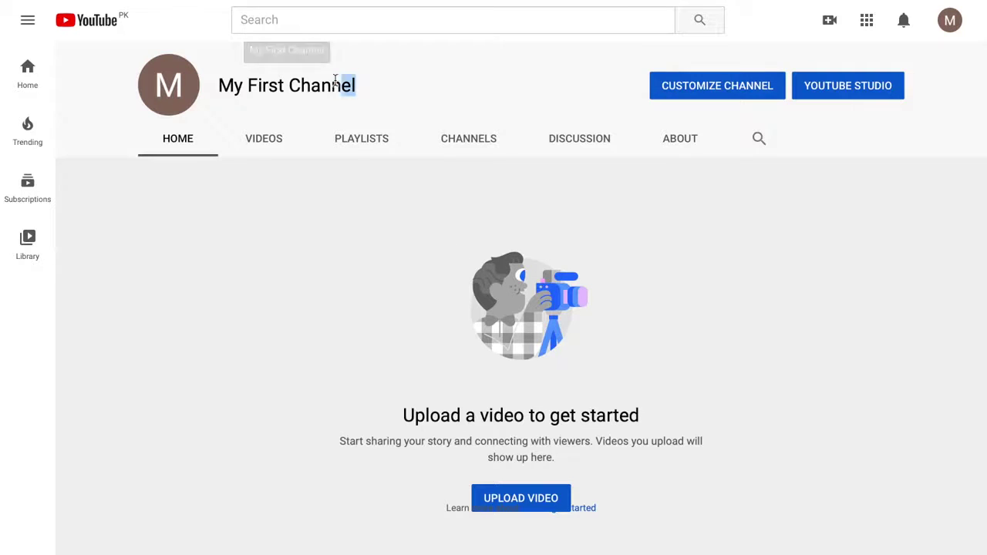
pyautogui.click(342, 79)
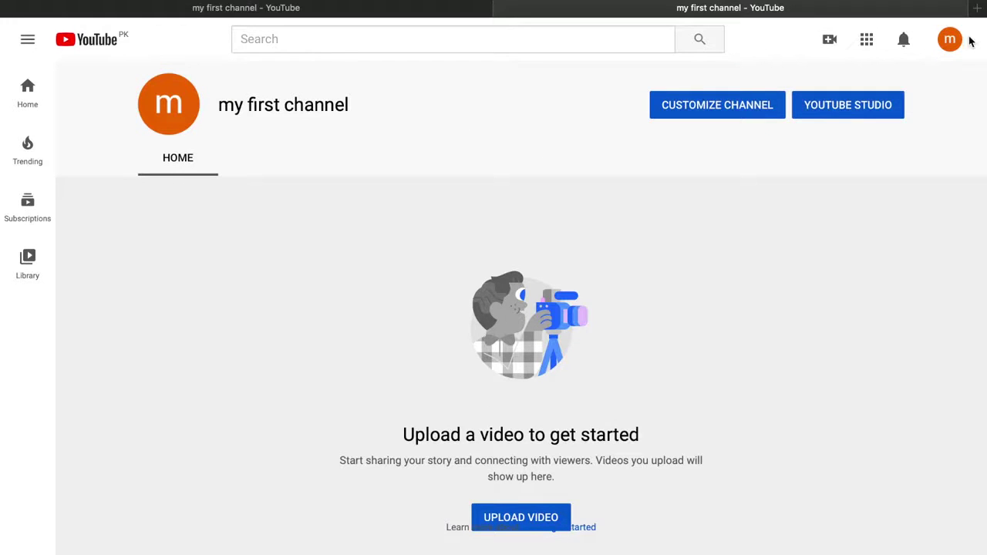
pyautogui.click(962, 43)
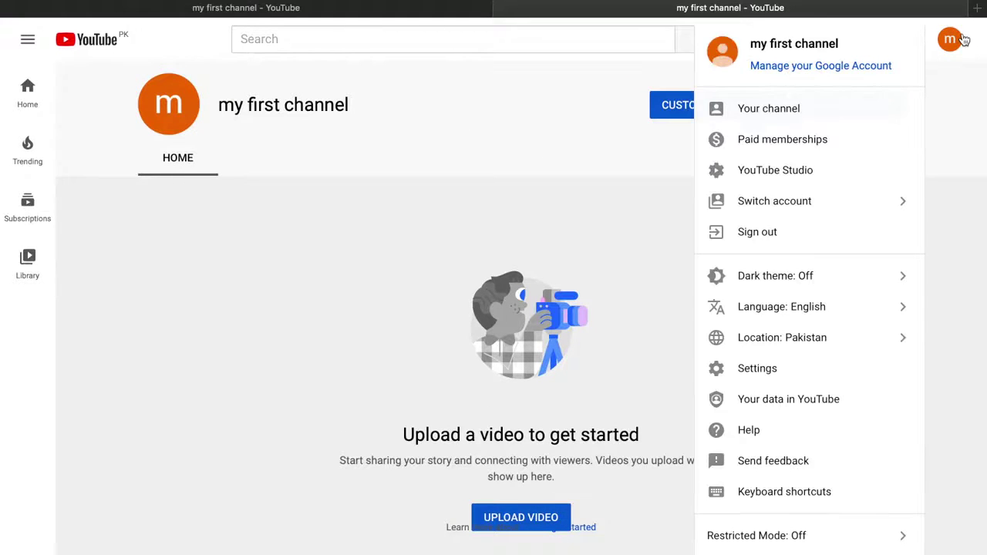
pyautogui.click(792, 74)
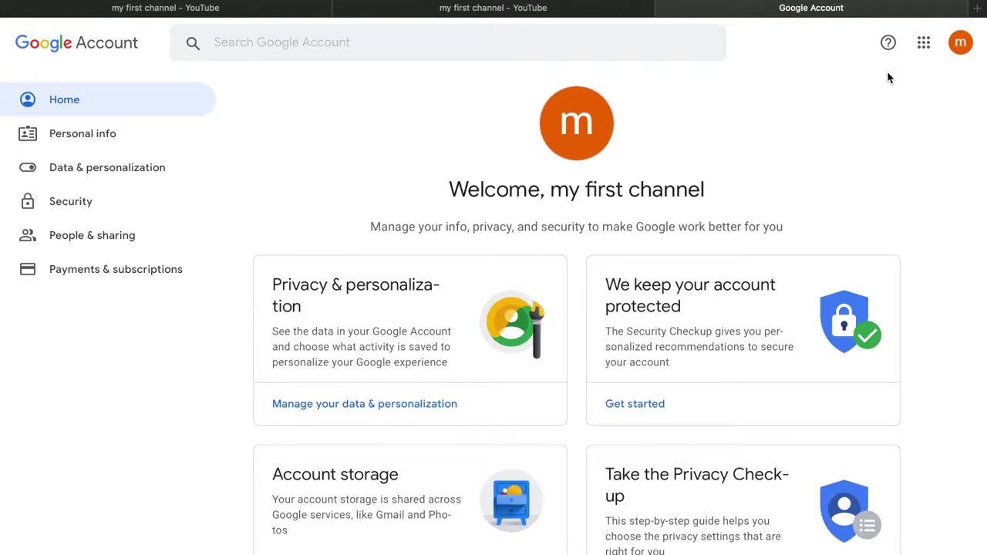
# Reach the my first channel brand account details and its editable About me profile page
pyautogui.click(960, 42)
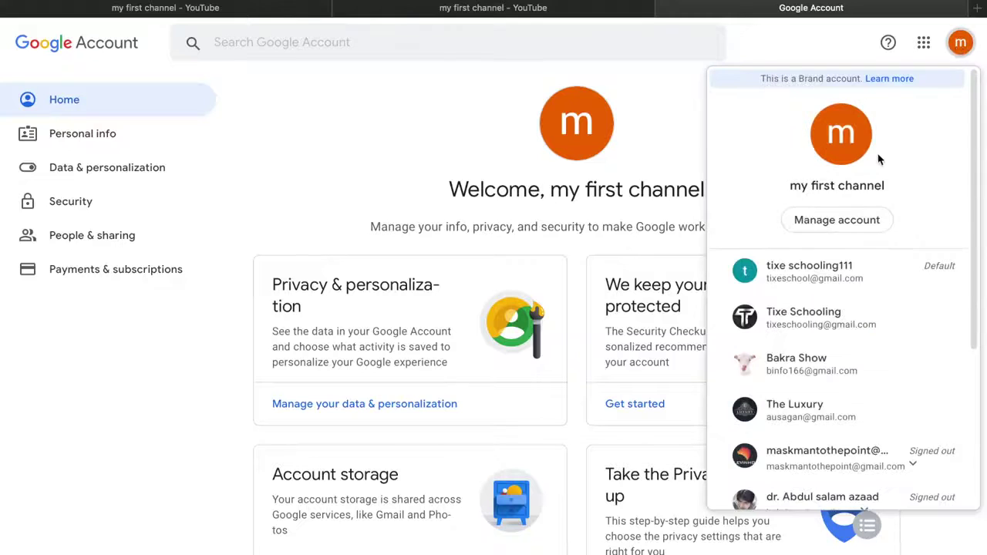
pyautogui.click(837, 226)
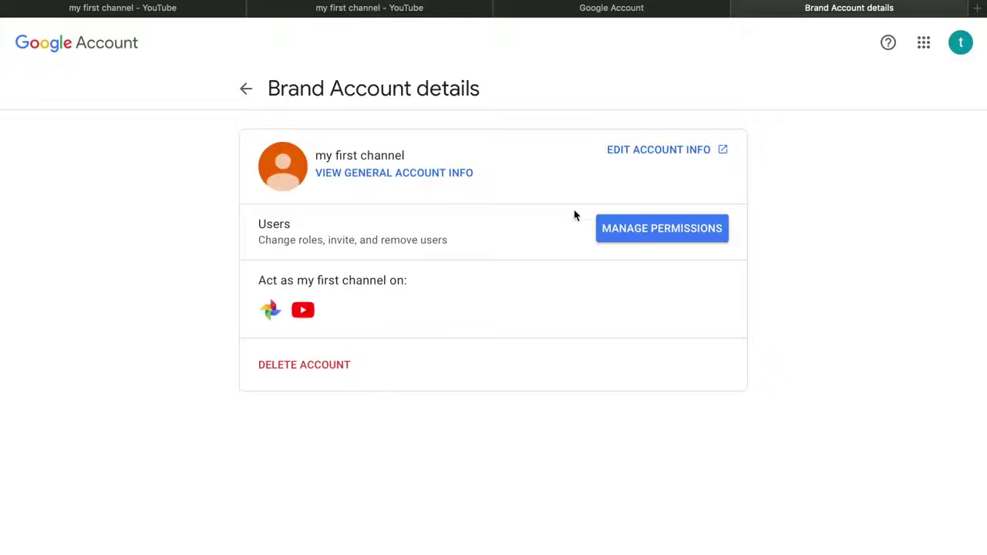
pyautogui.click(665, 153)
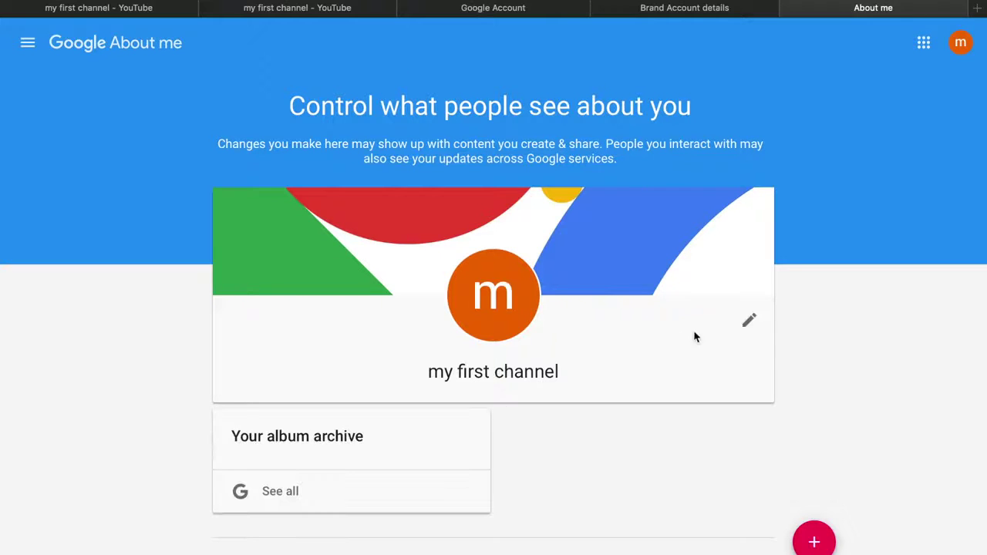
# Start renaming the profile, replacing the current name with 'How'
pyautogui.click(748, 321)
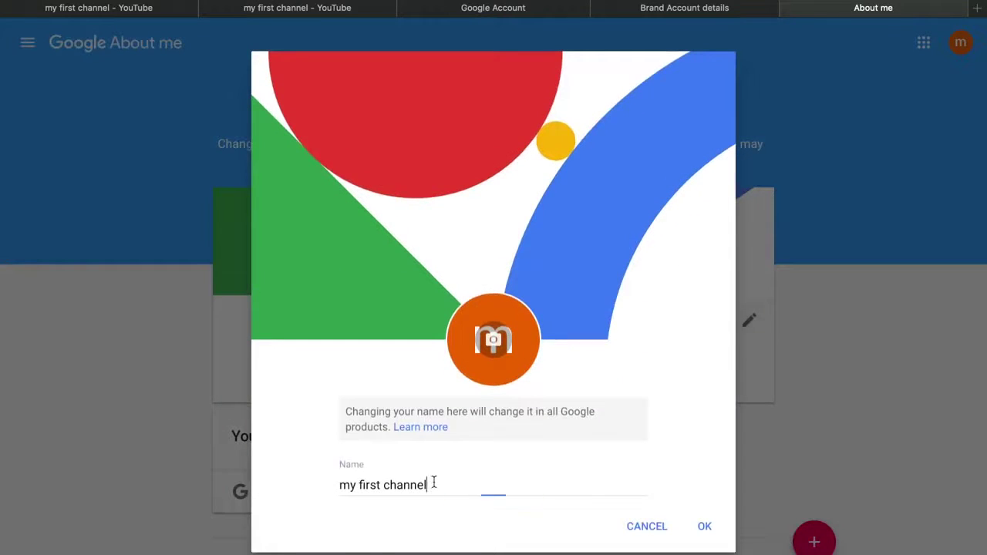
pyautogui.moveTo(433, 482); pyautogui.dragTo(327, 480)
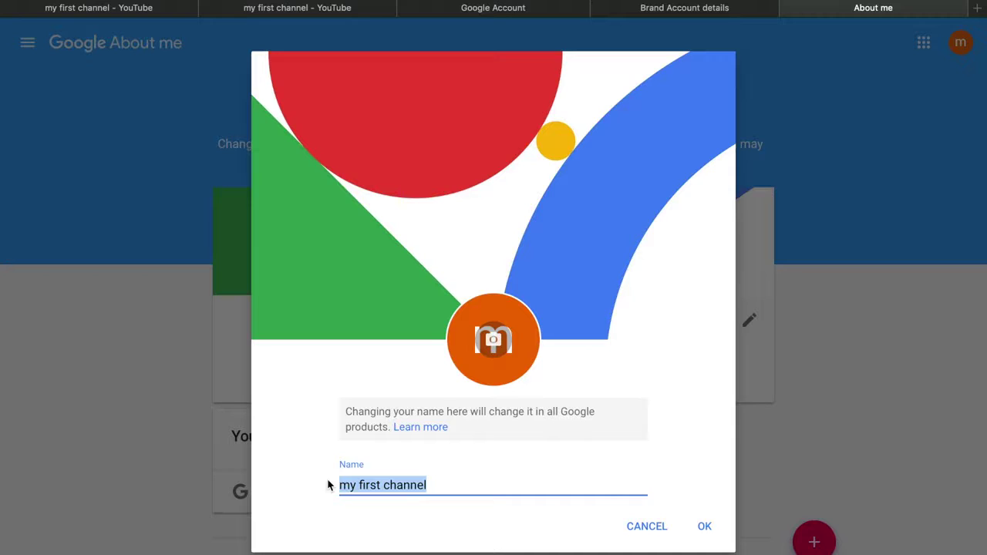
pyautogui.write('H')
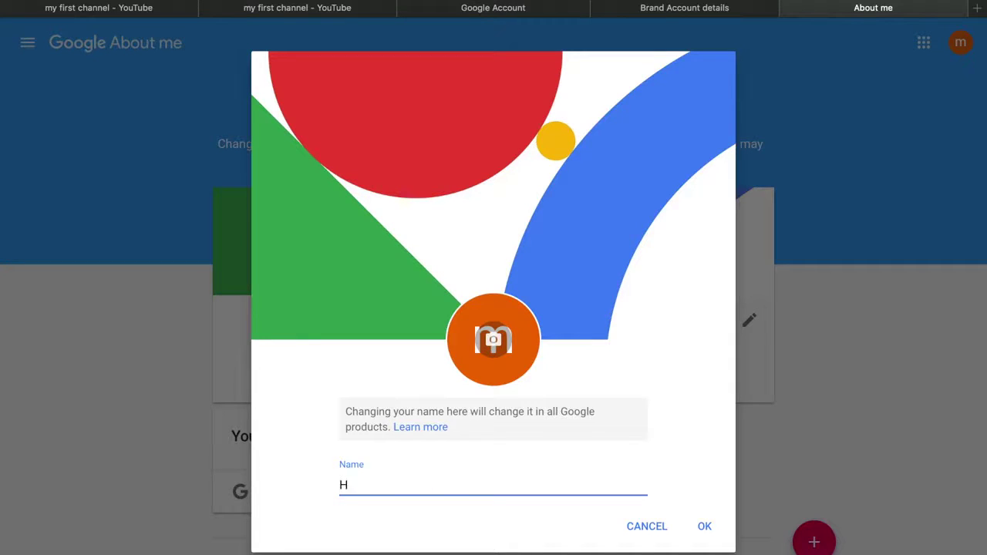
pyautogui.write('ow')
# Briefly use a Google tab and close it, then bring up the profile photo picker
pyautogui.click(971, 5)
pyautogui.write('g')
pyautogui.press('BackSpace')
pyautogui.click(806, 105)
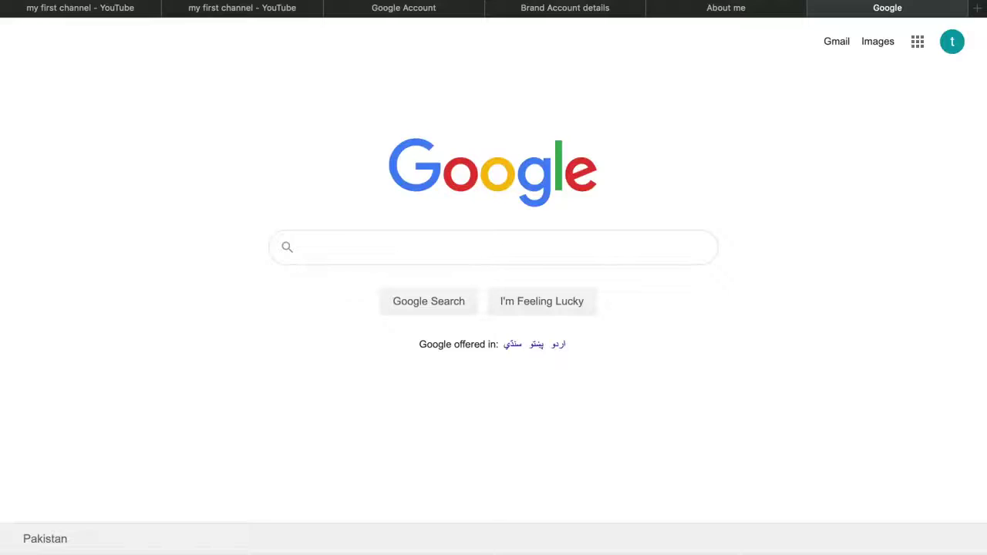
pyautogui.click(816, 8)
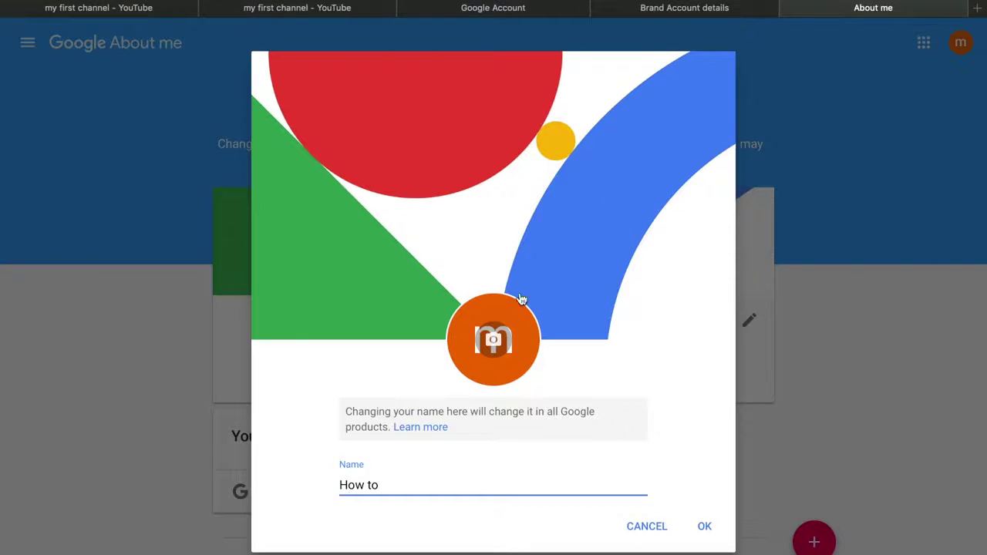
pyautogui.click(493, 340)
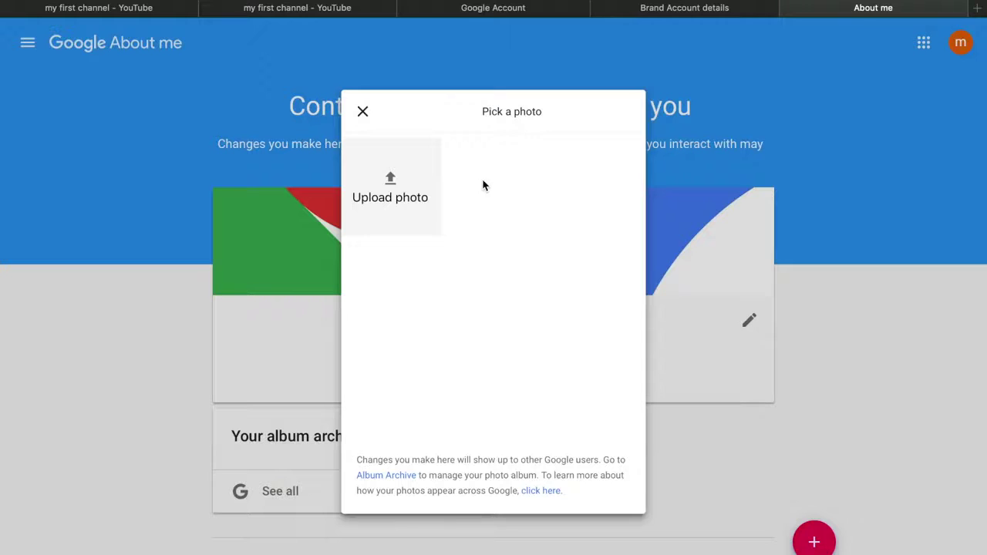
# Upload unnamed.jpg as the new profile picture
pyautogui.click(390, 193)
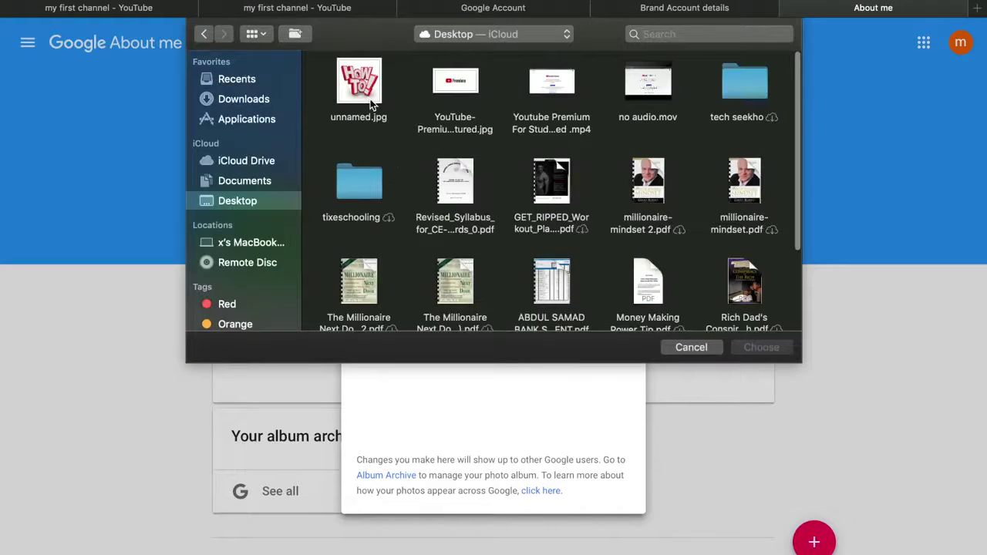
pyautogui.click(366, 92)
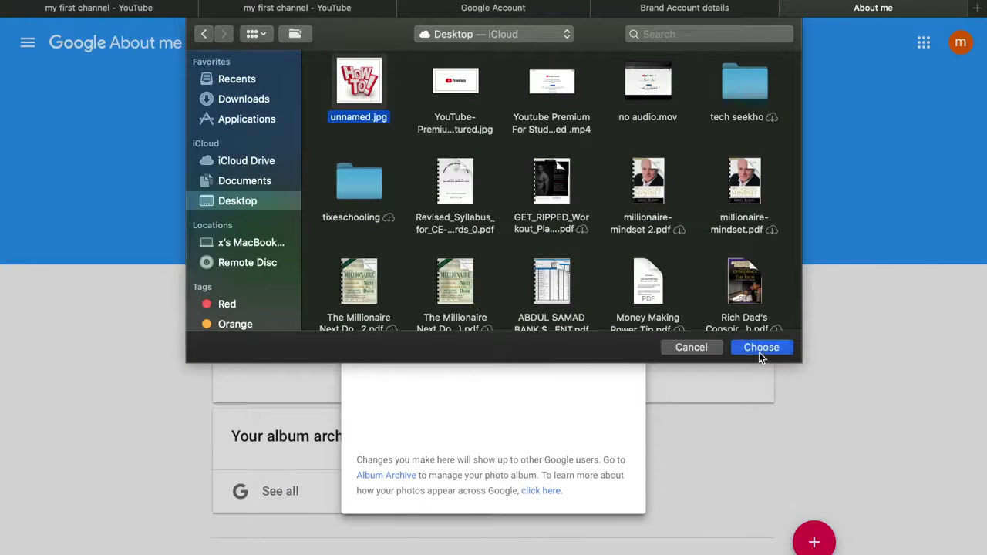
pyautogui.click(759, 352)
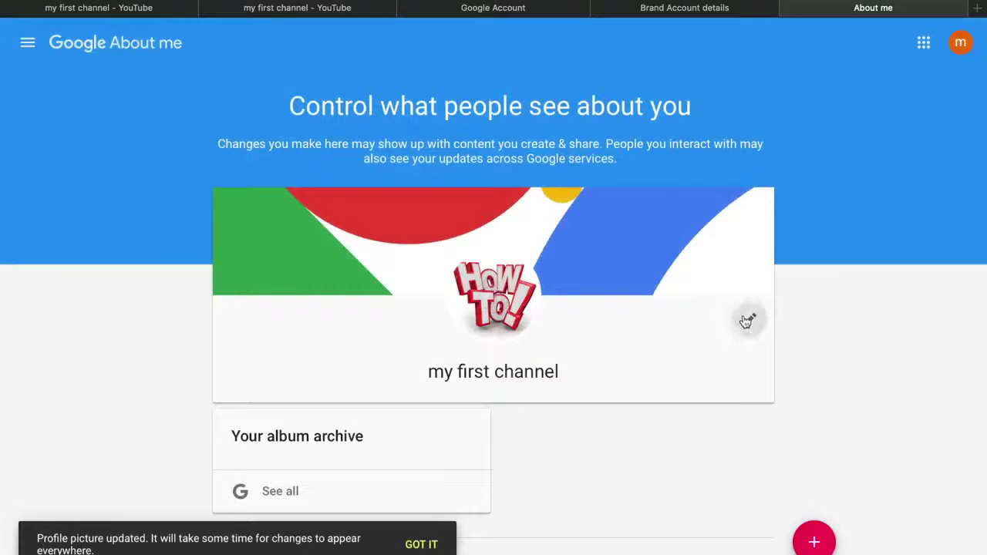
# Rename the profile to 'How to' and confirm the name change
pyautogui.click(748, 319)
pyautogui.moveTo(463, 478); pyautogui.dragTo(239, 479)
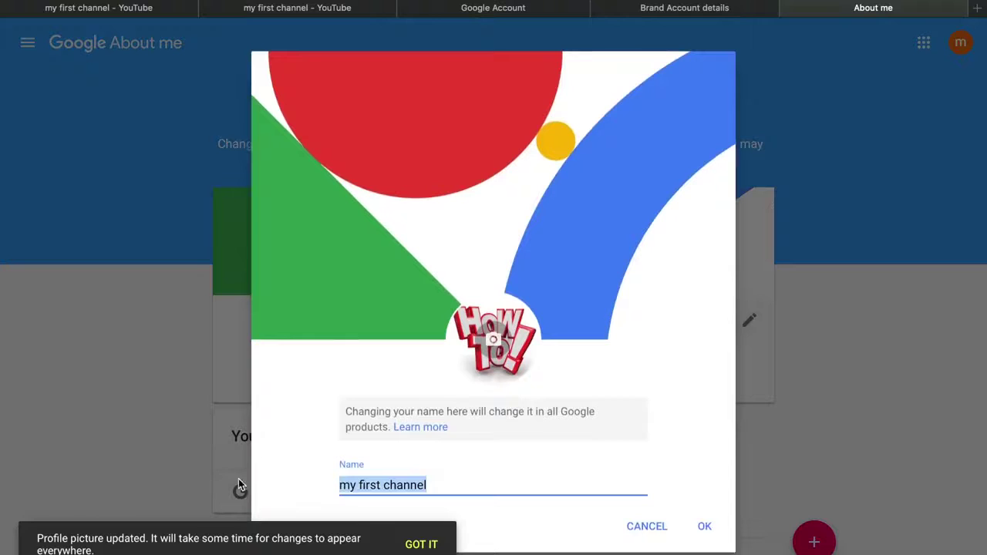
pyautogui.write('Ho')
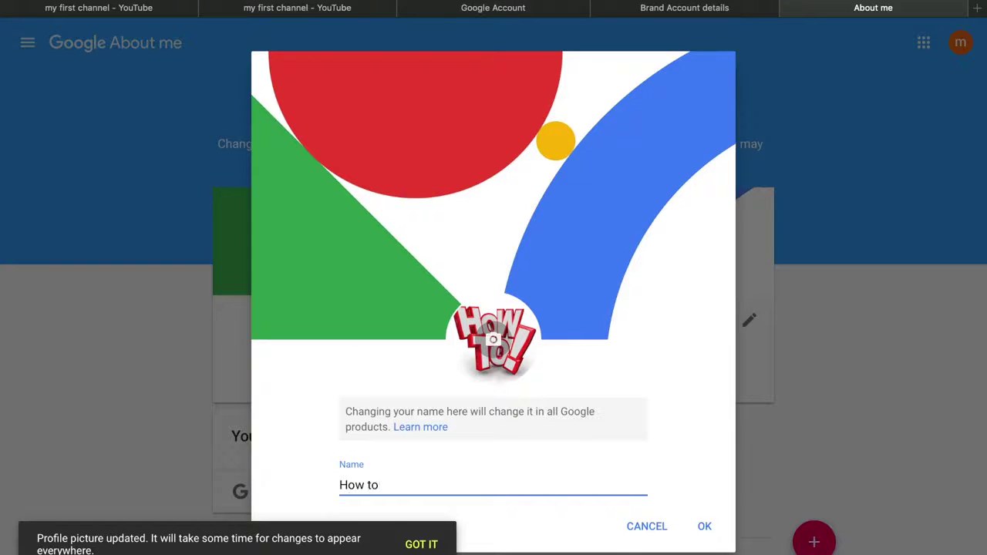
pyautogui.write('w to')
pyautogui.click(705, 532)
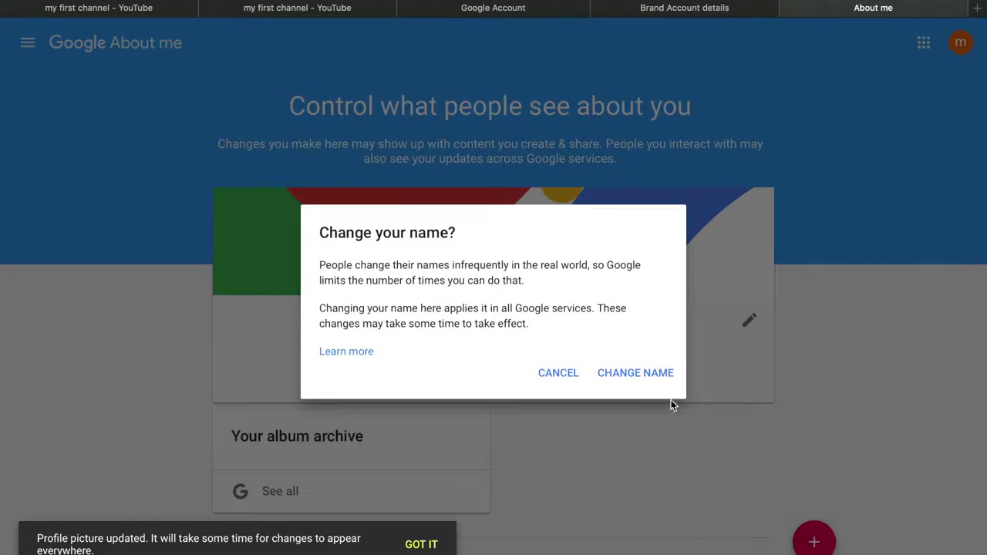
pyautogui.click(635, 373)
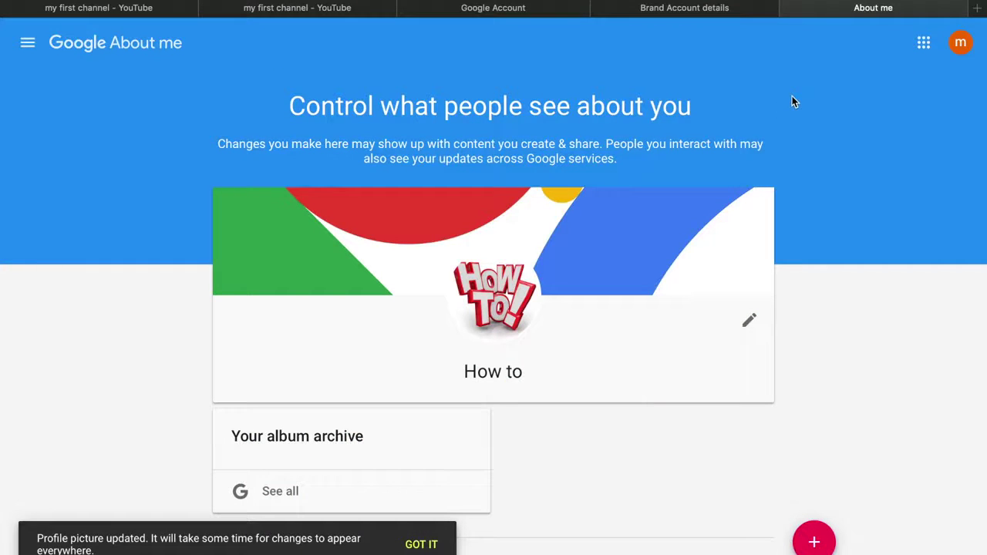
# Close the About me tab and return to the YouTube channel tab
pyautogui.click(790, 9)
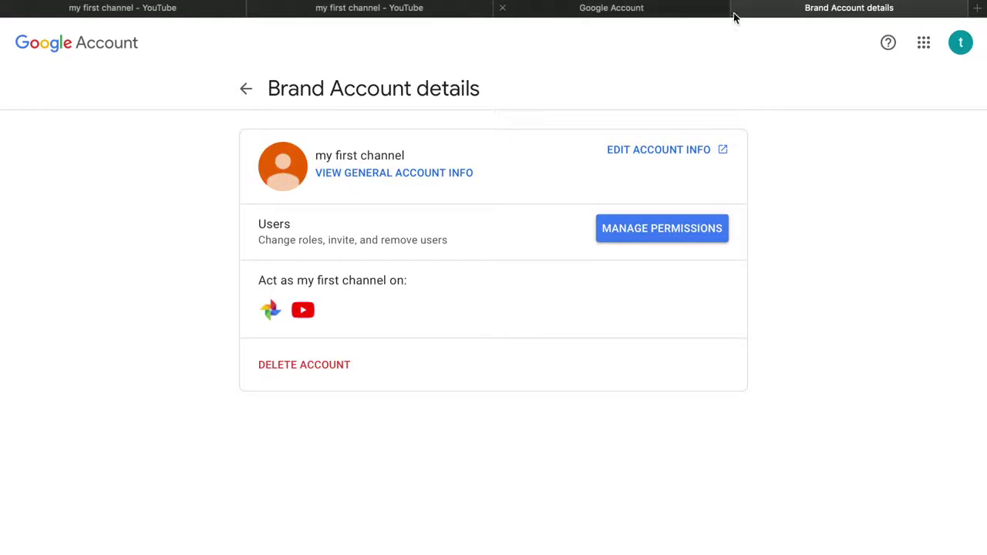
pyautogui.click(537, 17)
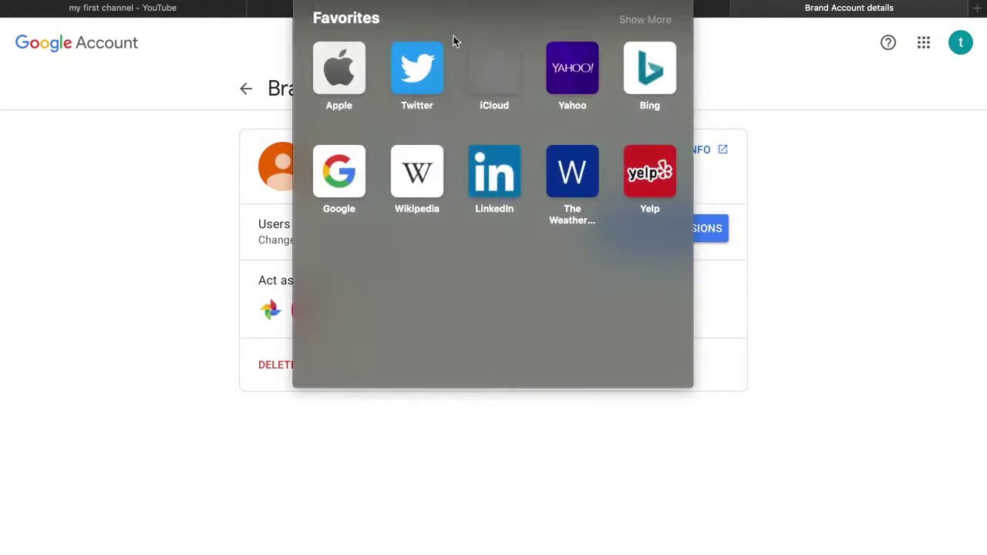
pyautogui.click(273, 10)
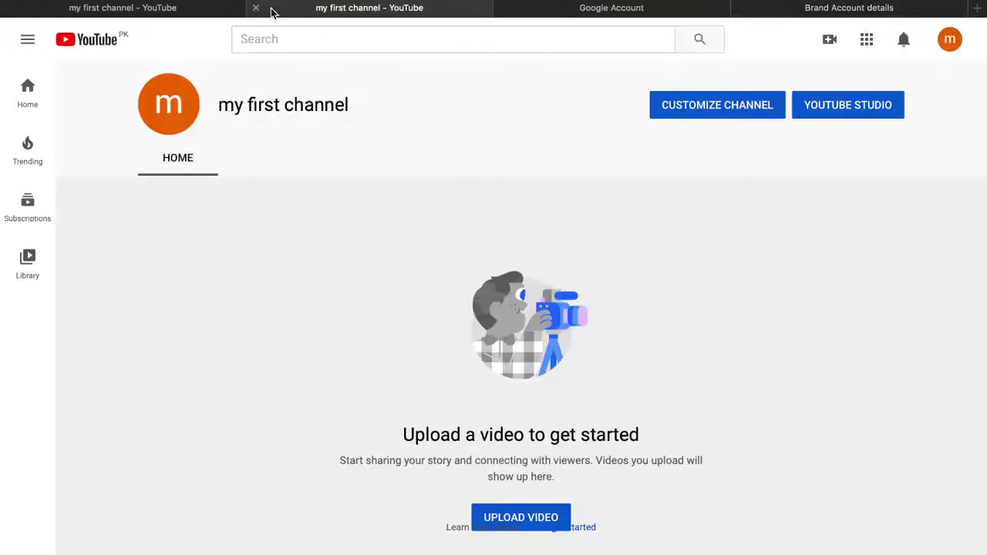
# Close the Google Account and Brand Account tabs, check the How to name, then customize the channel
pyautogui.click(505, 8)
pyautogui.click(505, 8)
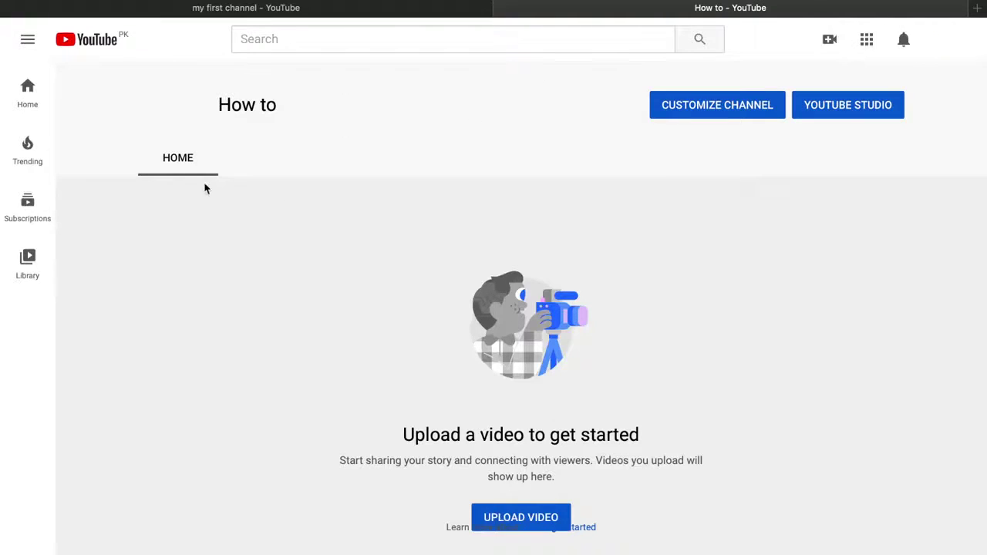
pyautogui.moveTo(286, 111); pyautogui.dragTo(219, 105)
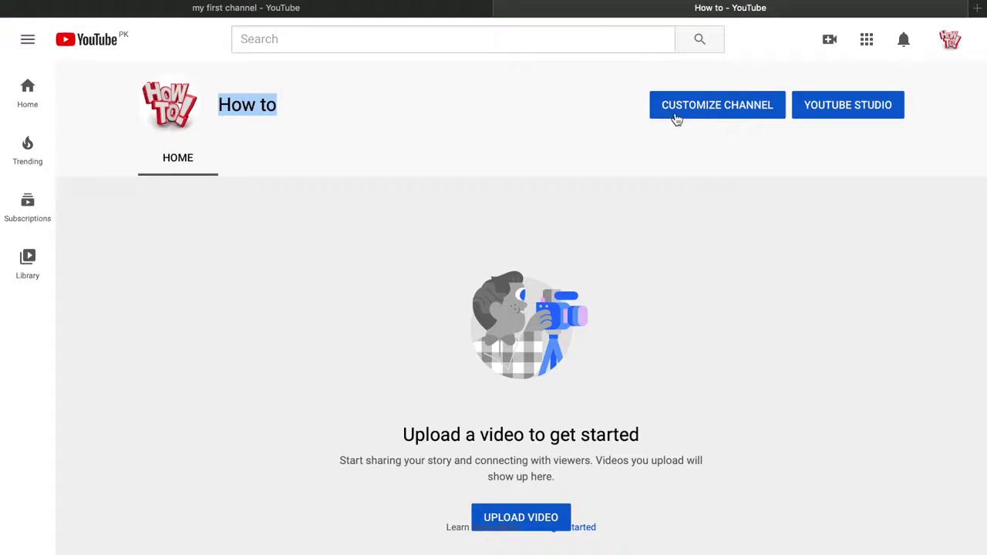
pyautogui.click(734, 115)
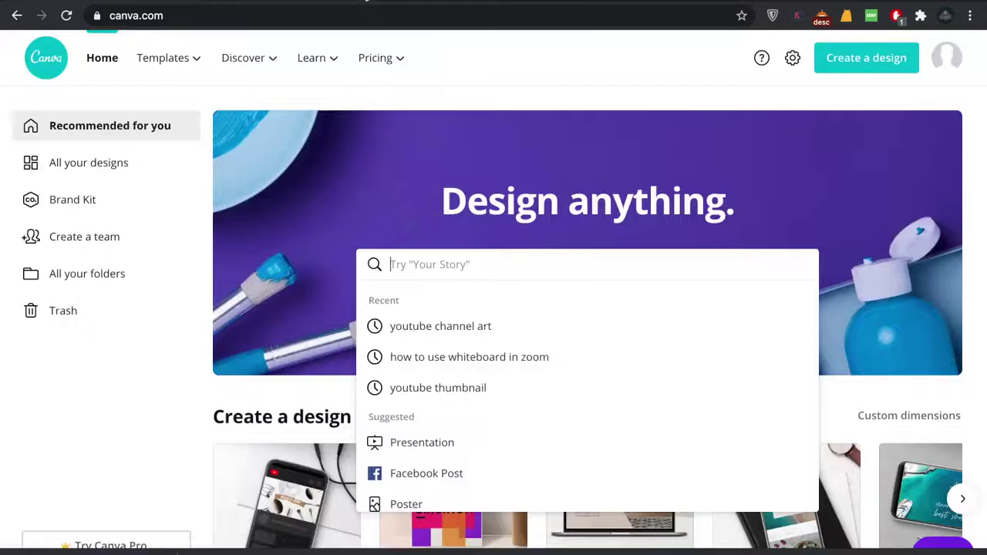
# Search Canva for 'yout' and pick The Melody Project YouTube Channel Art template
pyautogui.click(182, 16)
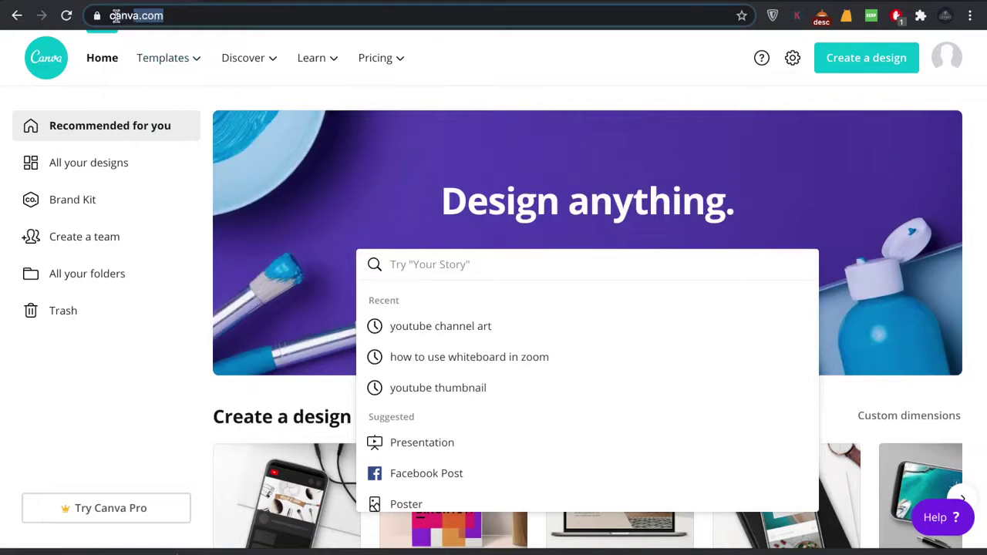
pyautogui.click(465, 270)
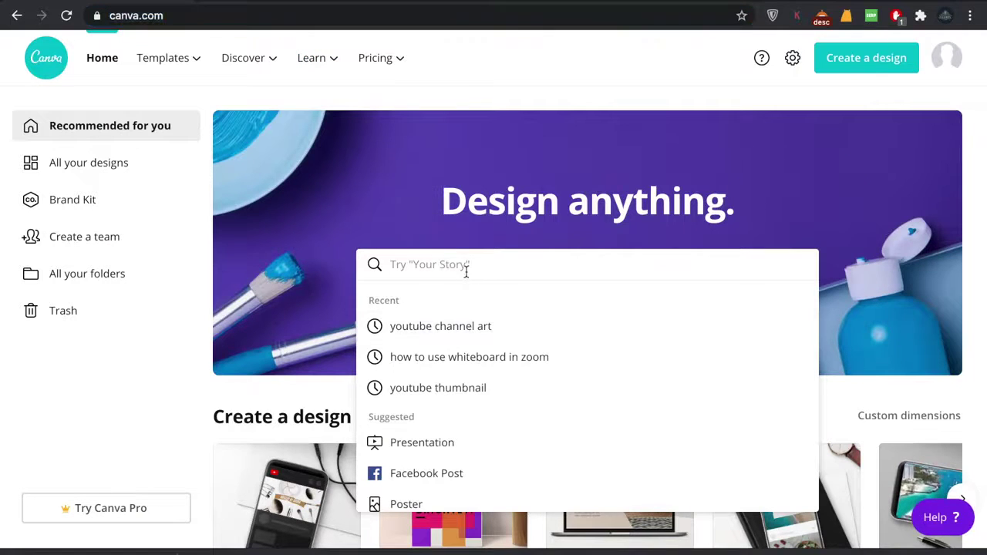
pyautogui.write('yout')
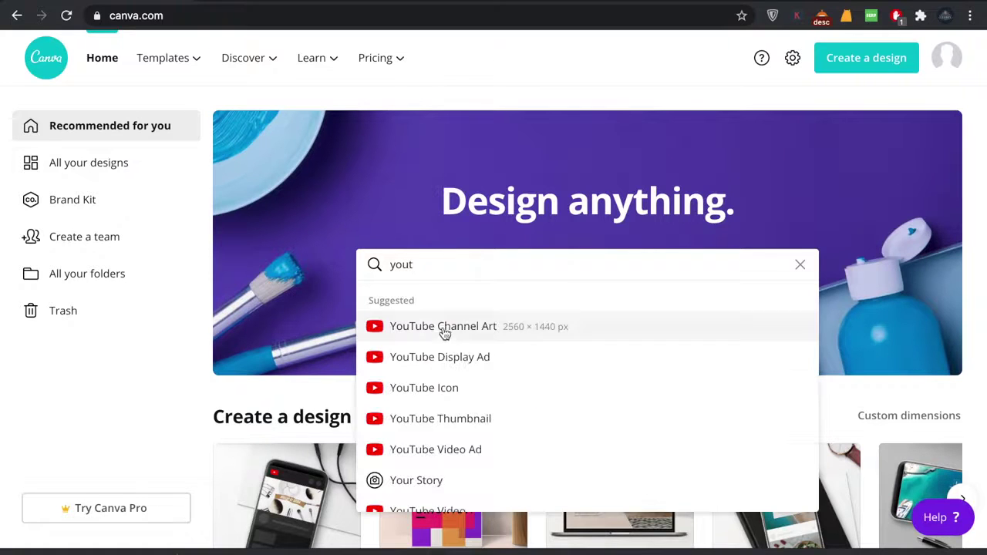
pyautogui.click(473, 332)
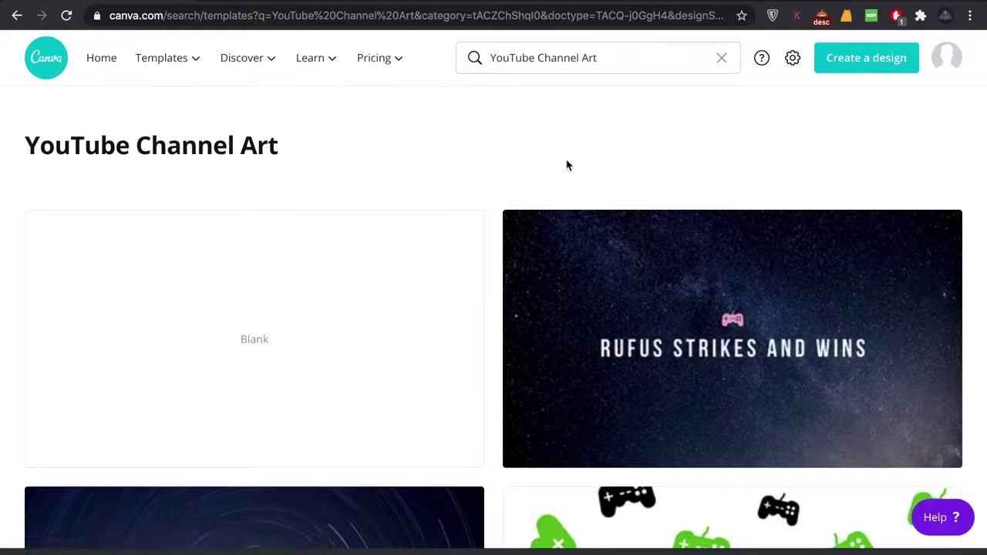
pyautogui.scroll(-14, 566, 166)
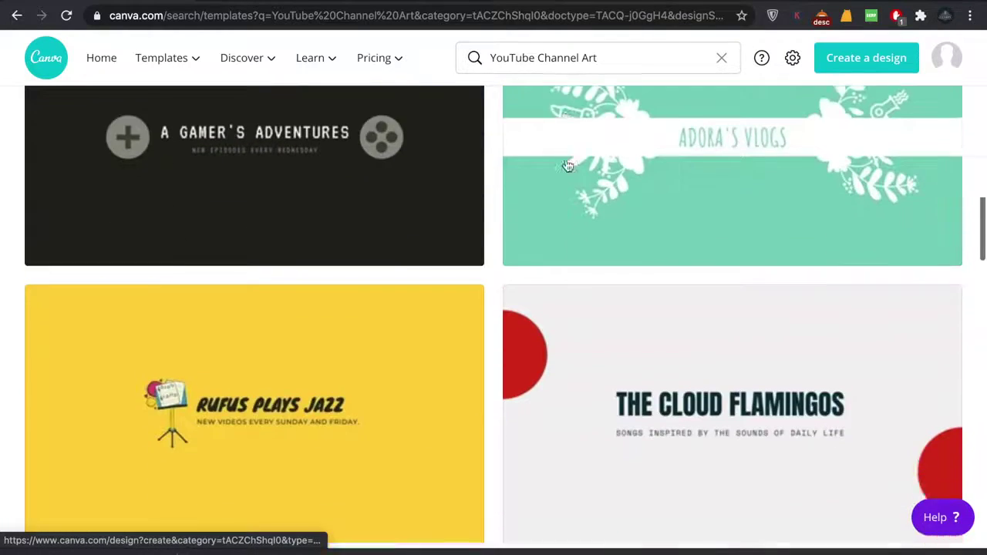
pyautogui.scroll(-12, 566, 165)
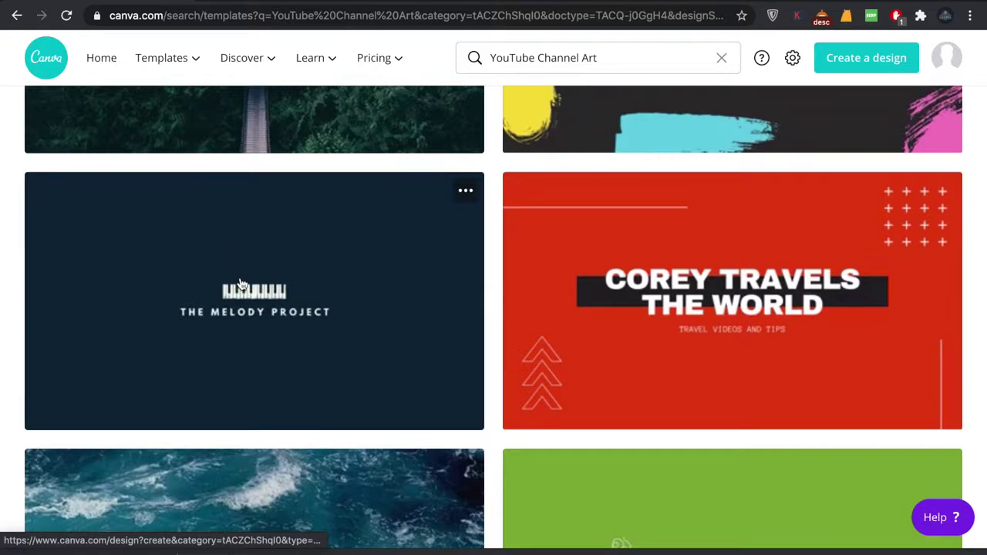
pyautogui.click(280, 278)
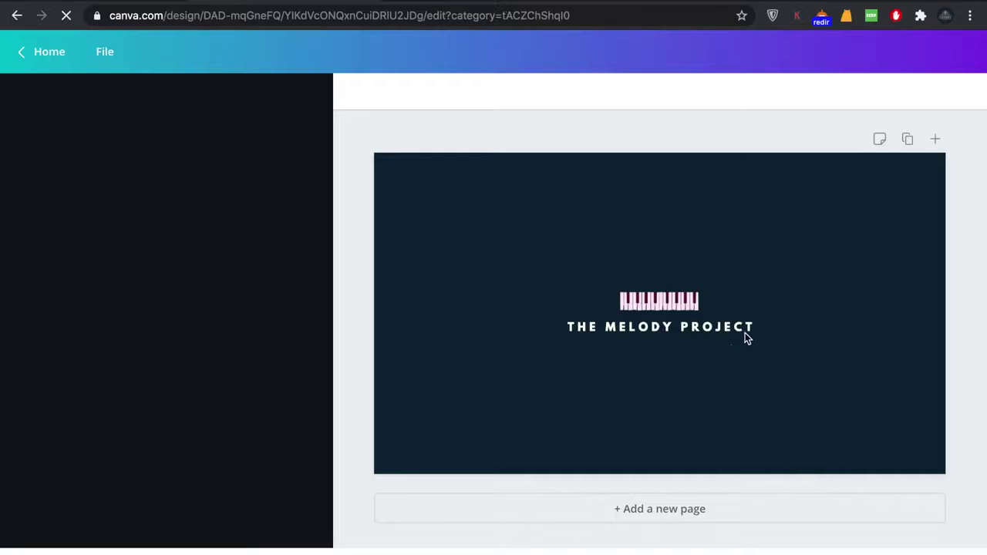
# Change the banner title to 'HOW TO' at font size 64
pyautogui.click(747, 328)
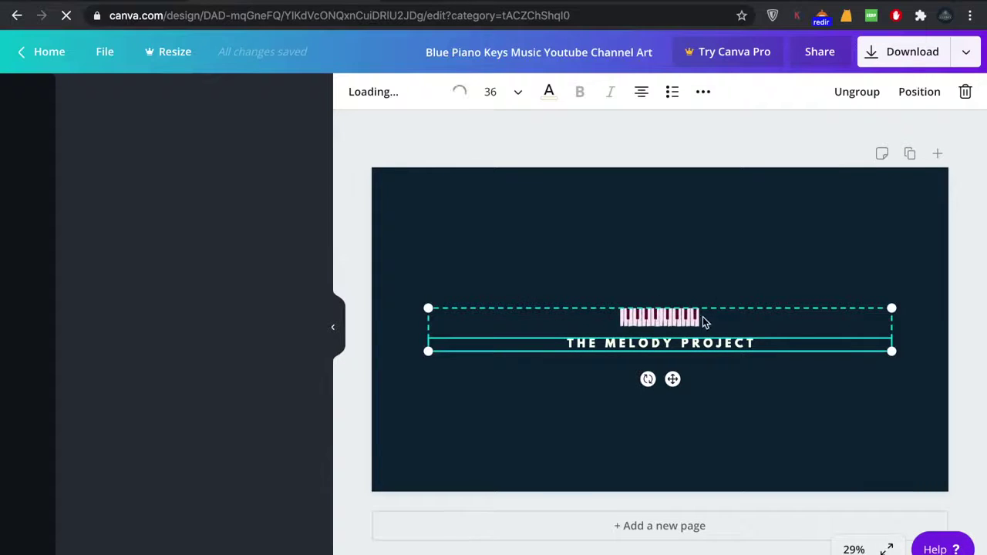
pyautogui.click(756, 346)
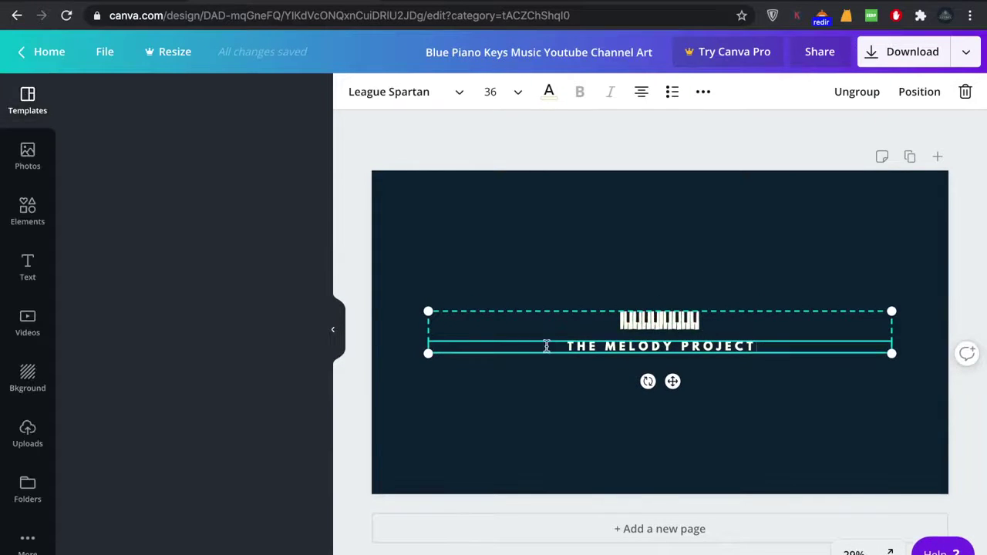
pyautogui.hotkey('ctrl', 'a')
pyautogui.write('HO')
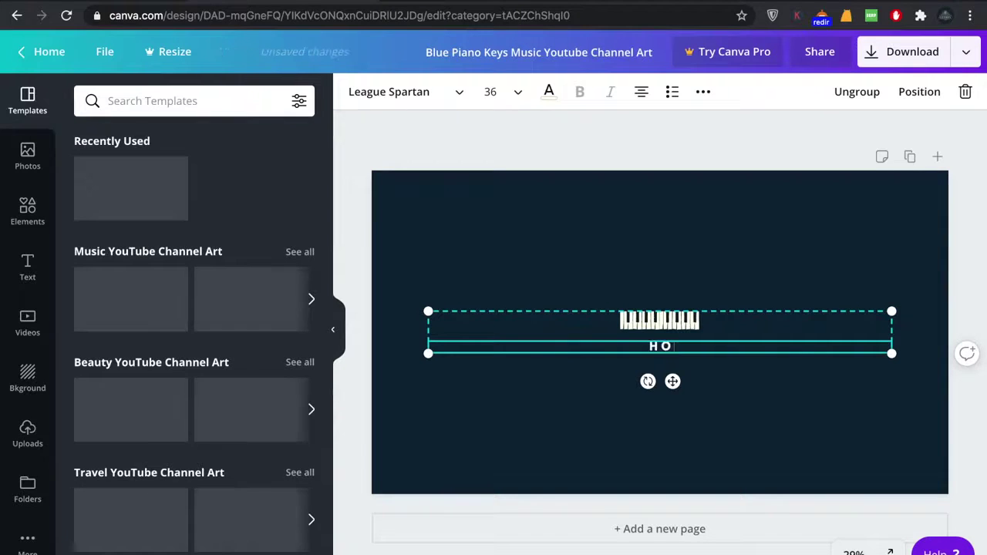
pyautogui.write('W TO')
pyautogui.moveTo(711, 356); pyautogui.dragTo(536, 347)
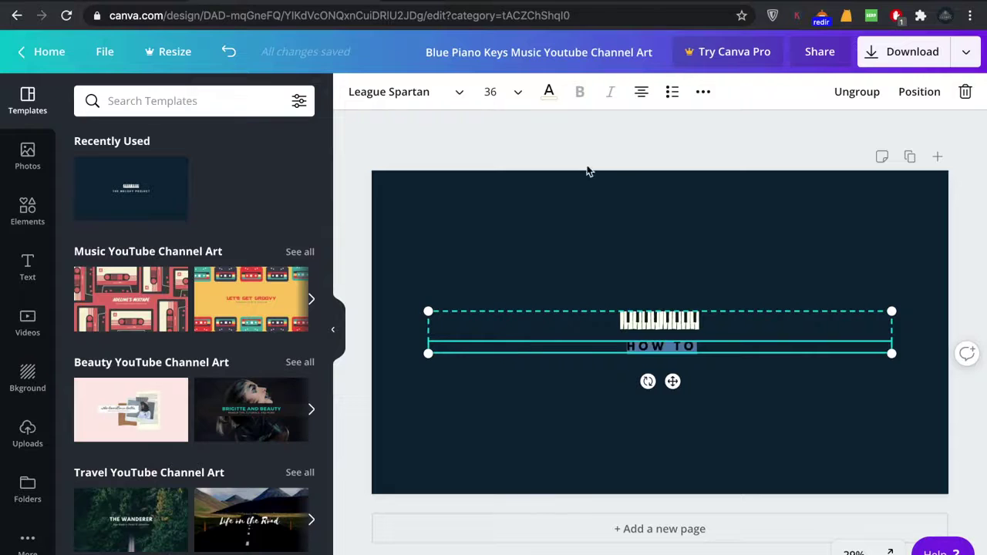
pyautogui.click(490, 91)
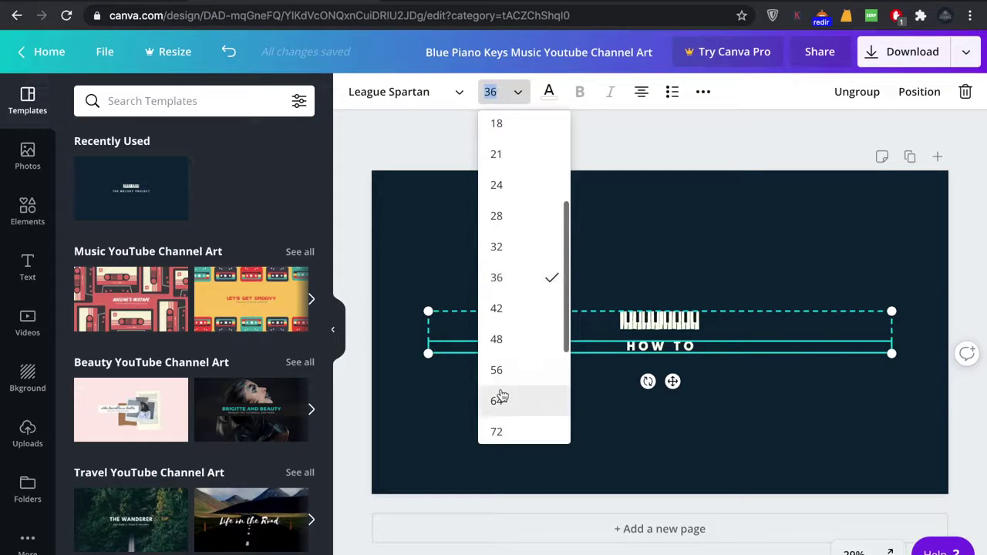
pyautogui.click(500, 399)
pyautogui.click(636, 259)
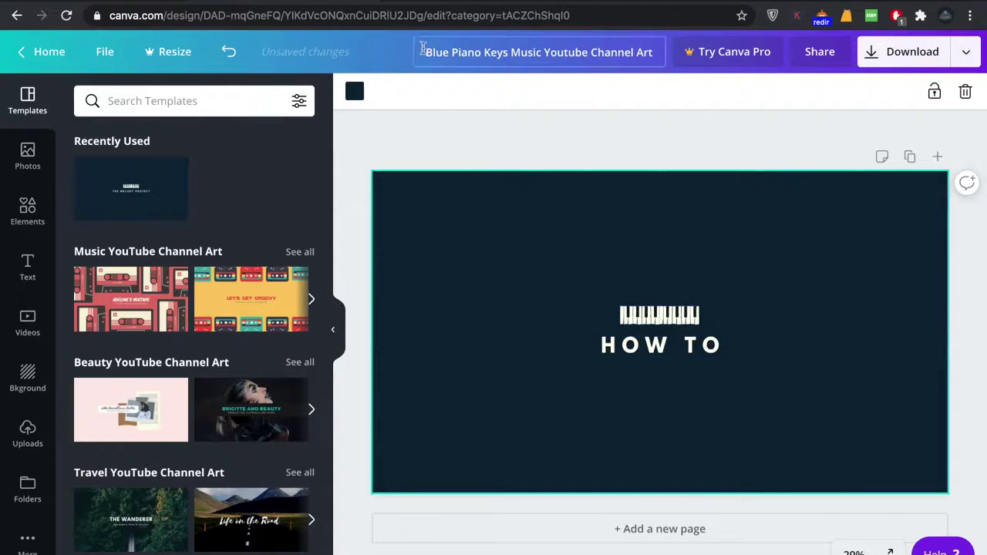
# Nudge the piano-keys and HOW TO group slightly right and down
pyautogui.click(688, 316)
pyautogui.moveTo(685, 350); pyautogui.dragTo(693, 332)
pyautogui.click(693, 327)
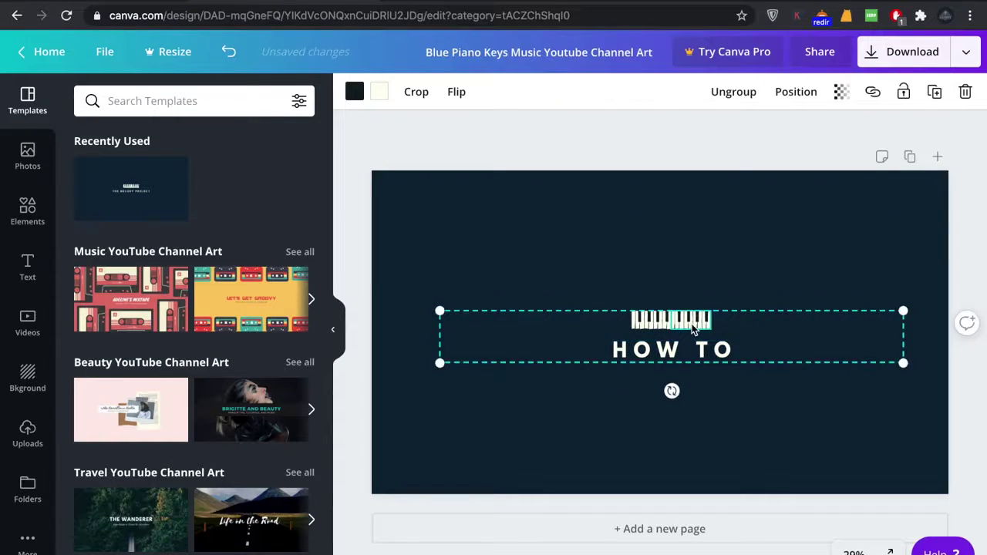
pyautogui.click(734, 357)
pyautogui.click(777, 276)
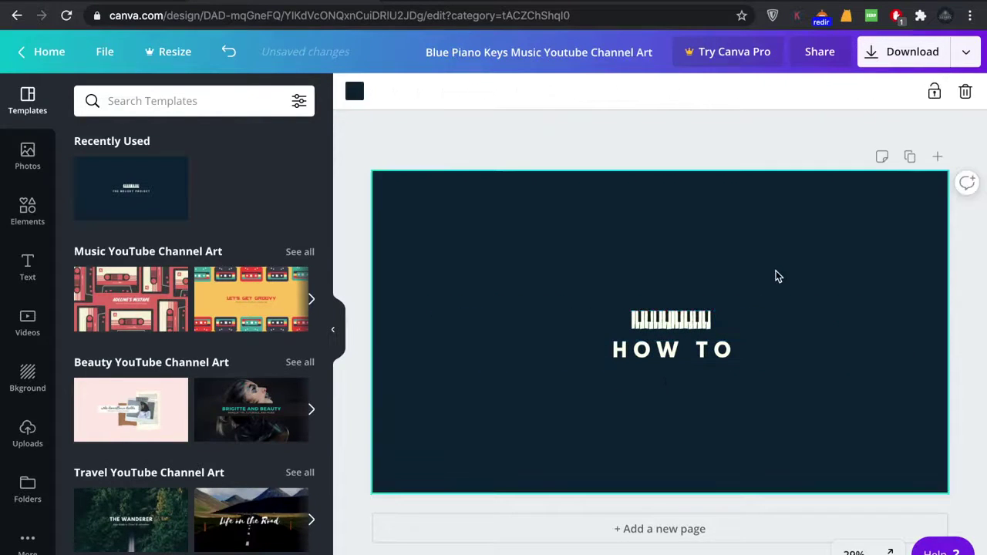
pyautogui.click(966, 54)
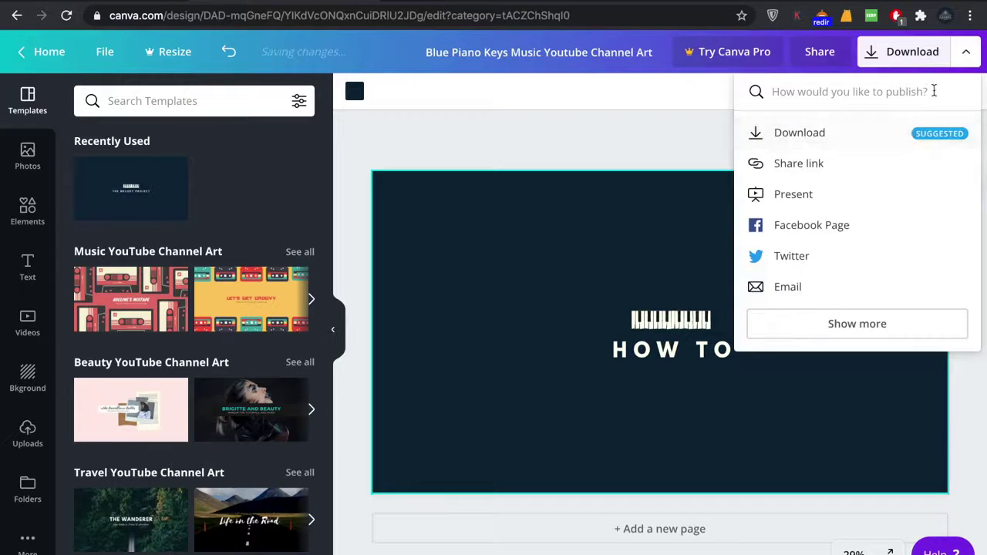
# Download the HOW TO banner as a 2560 x 1440 JPG instead of PNG
pyautogui.click(896, 132)
pyautogui.click(876, 158)
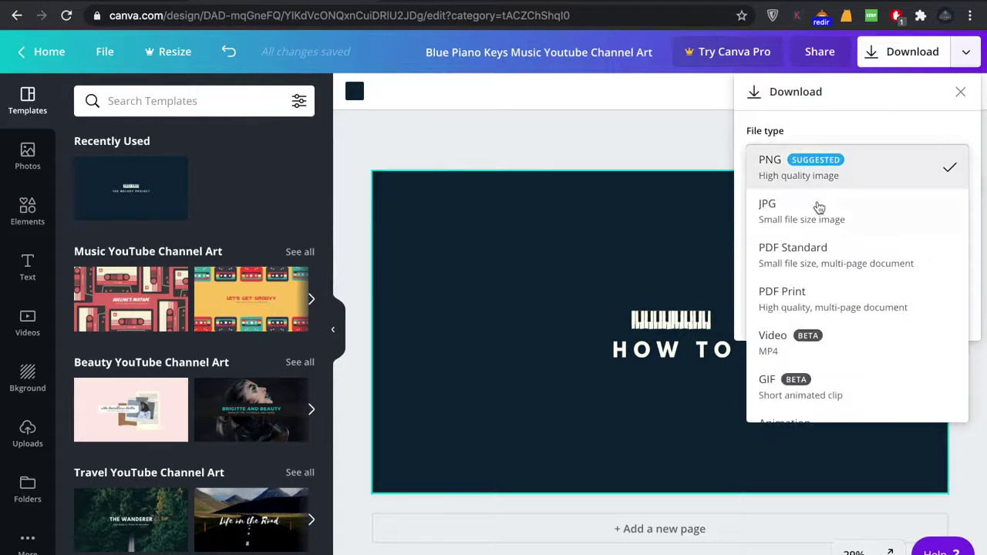
pyautogui.click(815, 221)
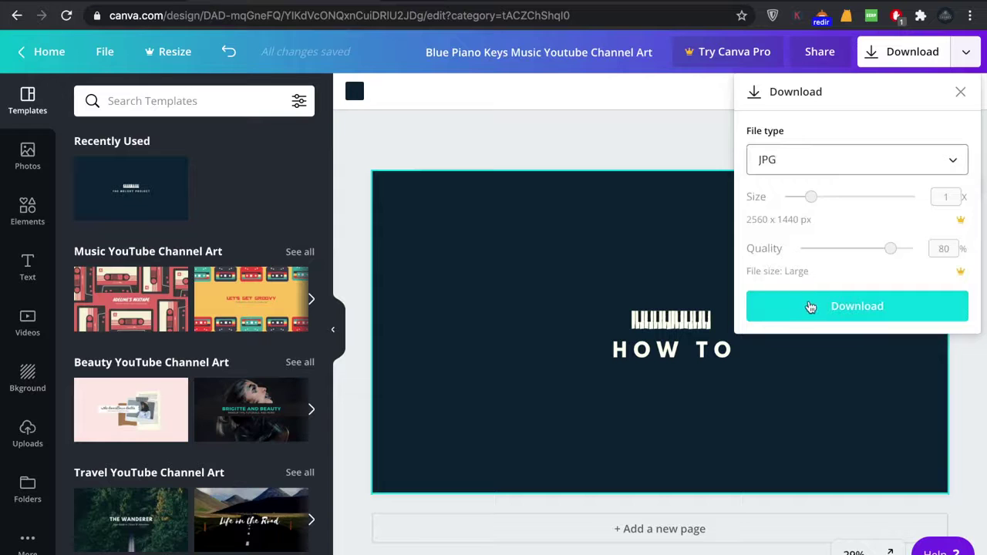
pyautogui.click(893, 177)
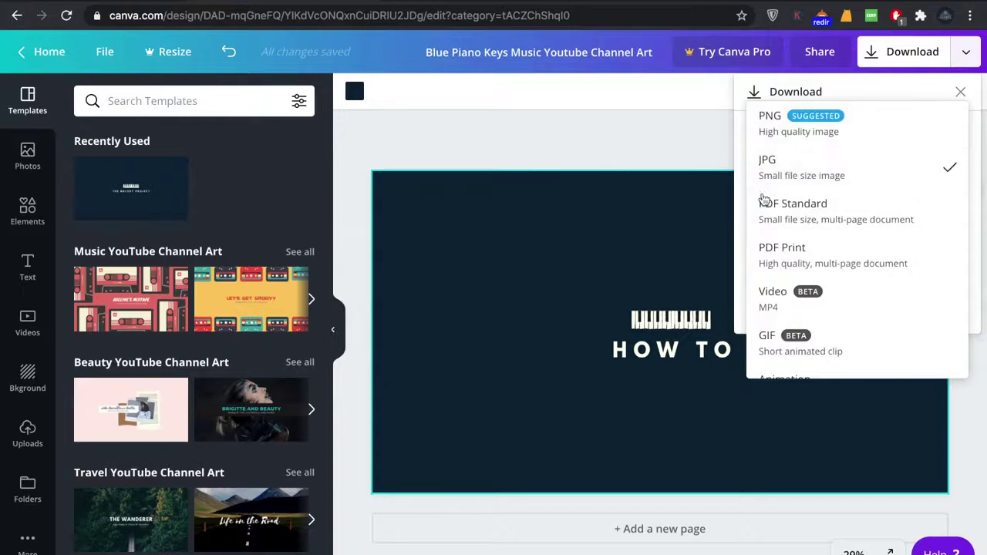
pyautogui.click(793, 167)
pyautogui.click(805, 315)
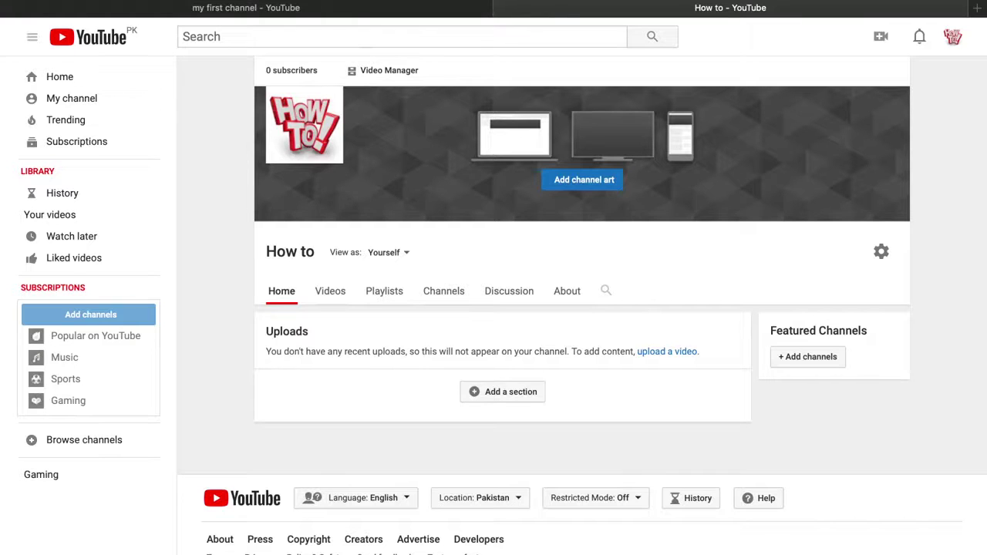
# Go to the YouTube home page's Recommended feed while signed in as How to
pyautogui.click(953, 36)
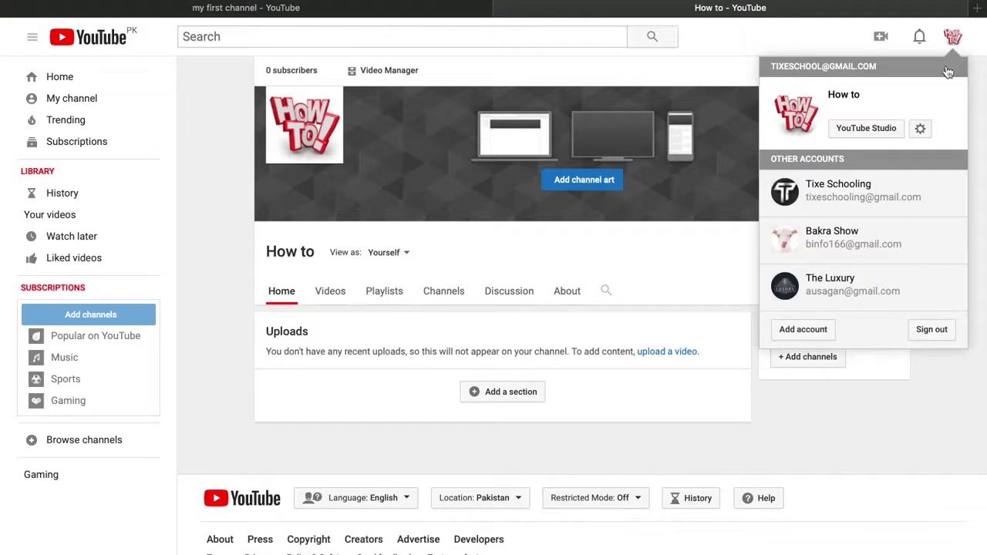
pyautogui.click(712, 117)
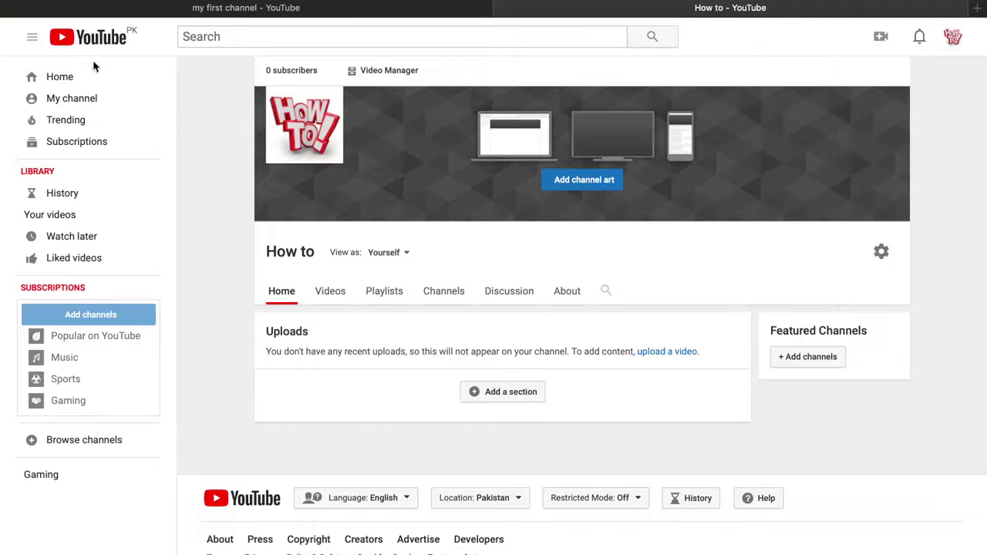
pyautogui.click(107, 40)
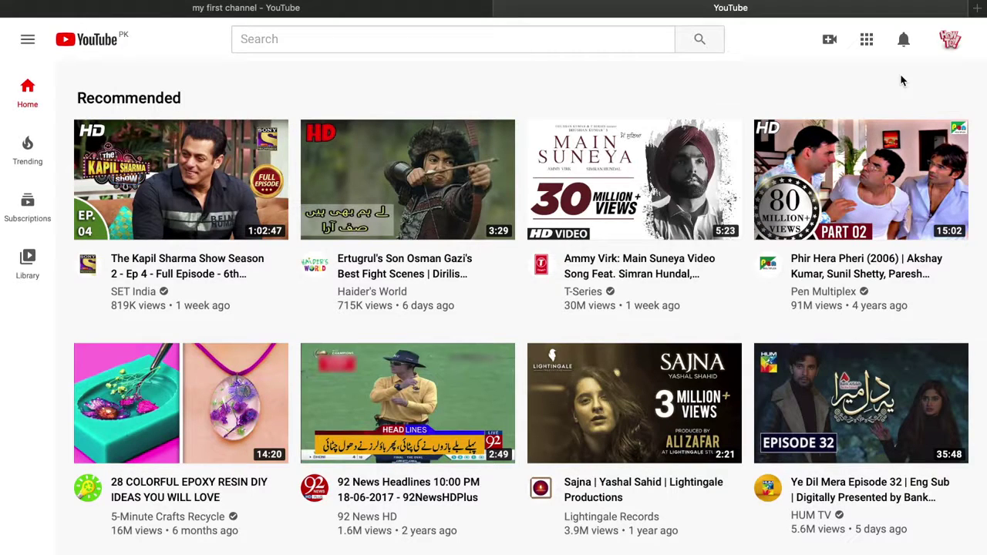
pyautogui.click(959, 44)
pyautogui.click(889, 114)
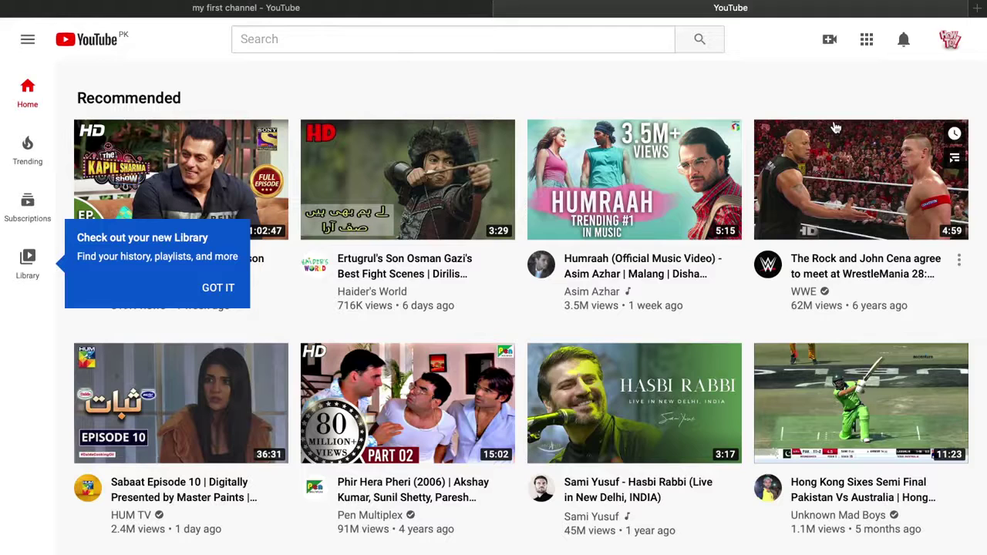
# Upload Laptop - 4731.mp4 from the Downloads folder through Create > Upload video
pyautogui.click(832, 40)
pyautogui.click(860, 88)
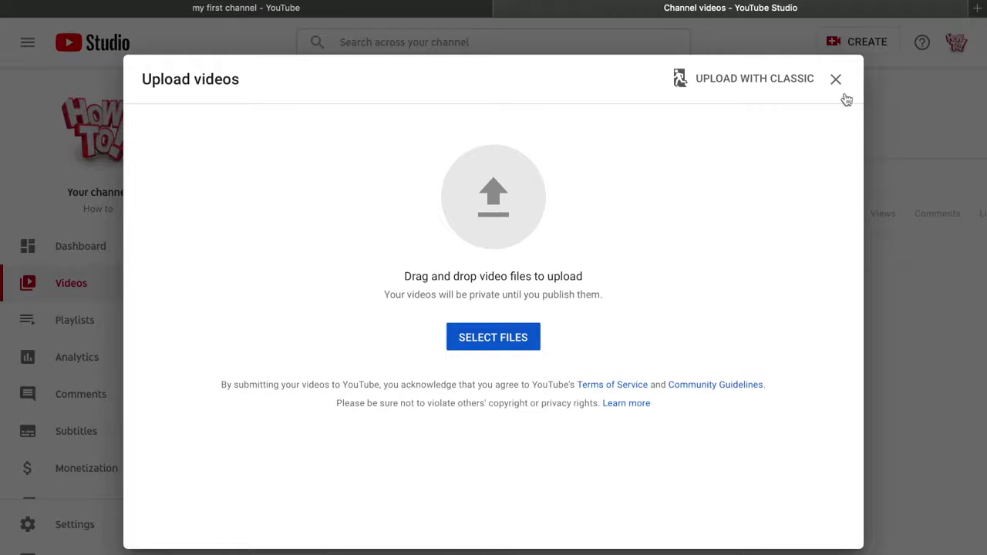
pyautogui.click(510, 338)
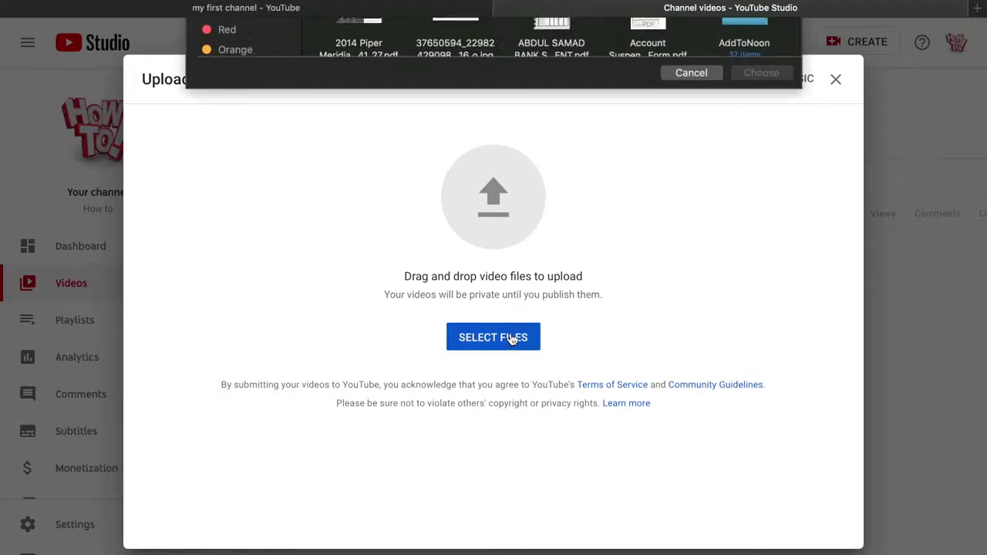
pyautogui.scroll(-5, 500, 200)
pyautogui.scroll(-10, 500, 195)
pyautogui.scroll(-8, 494, 135)
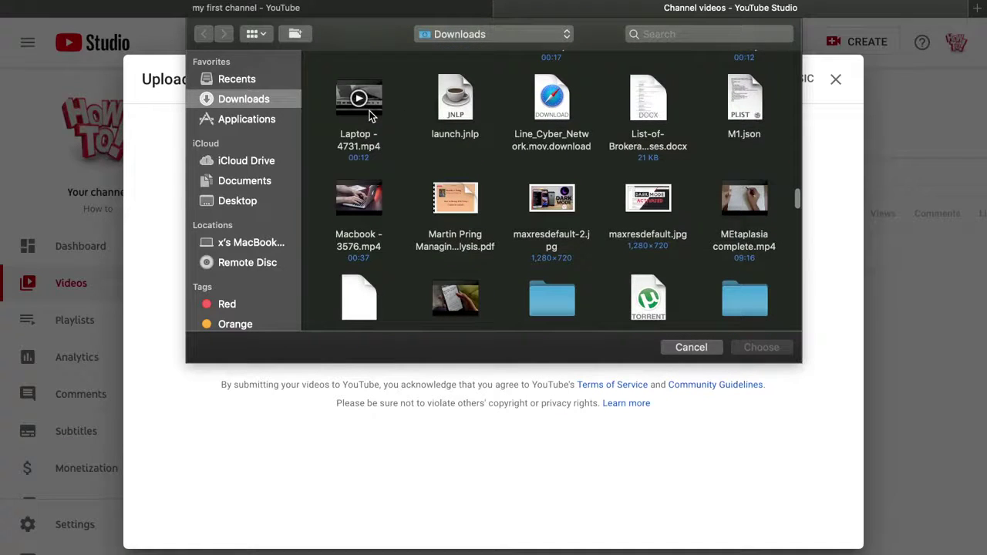
pyautogui.click(369, 115)
pyautogui.doubleClick(369, 115)
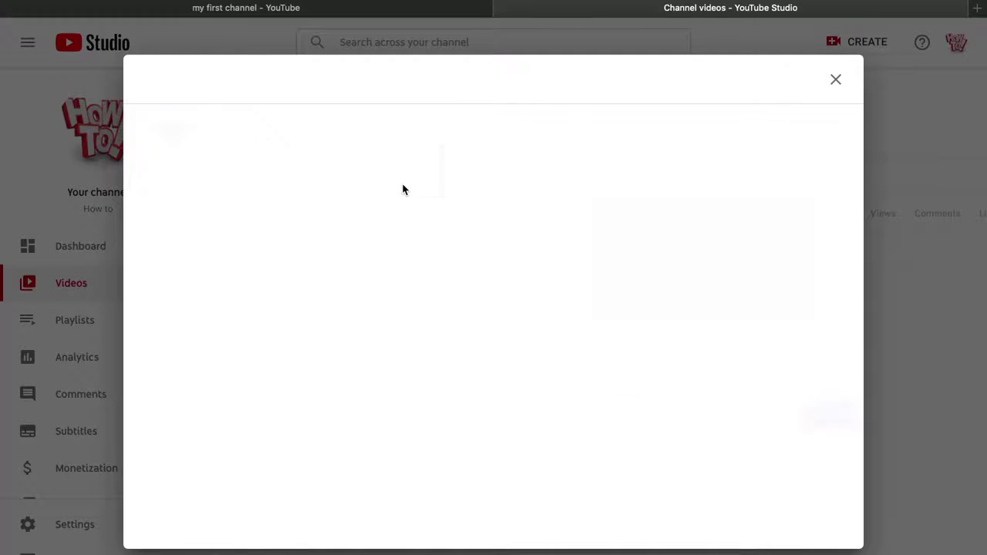
# Type the title 'How to make a google adsense account' and begin capitalizing its words
pyautogui.write('H')
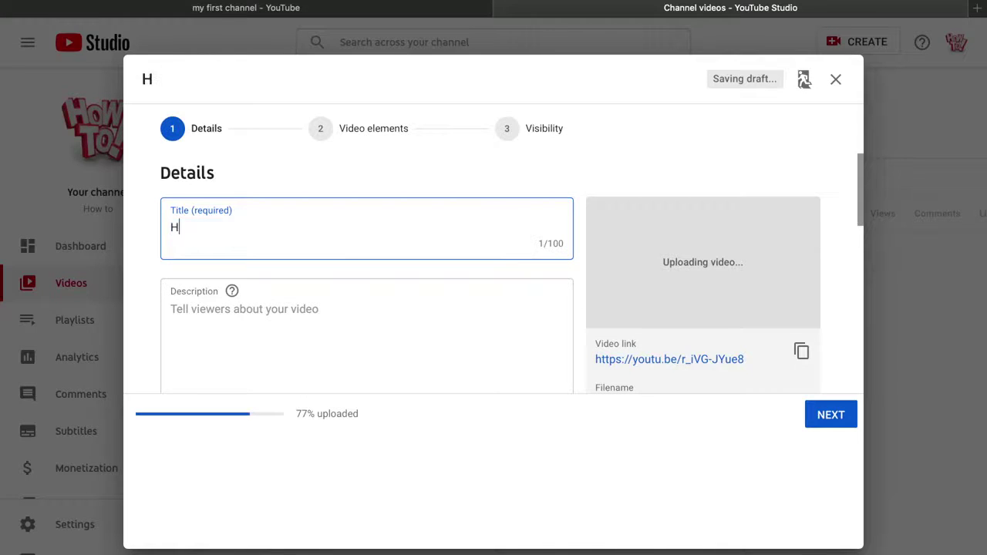
pyautogui.write('ow to ')
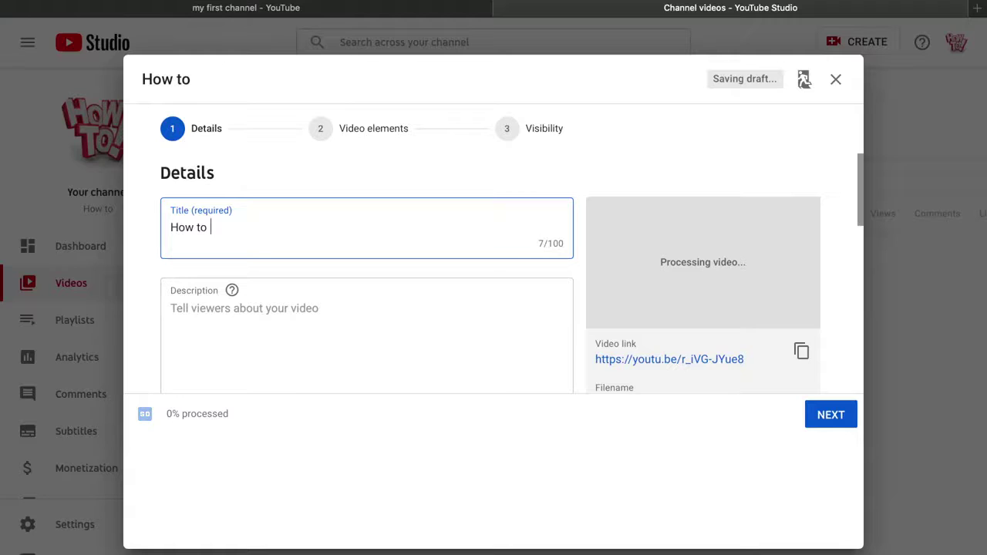
pyautogui.write('make a ')
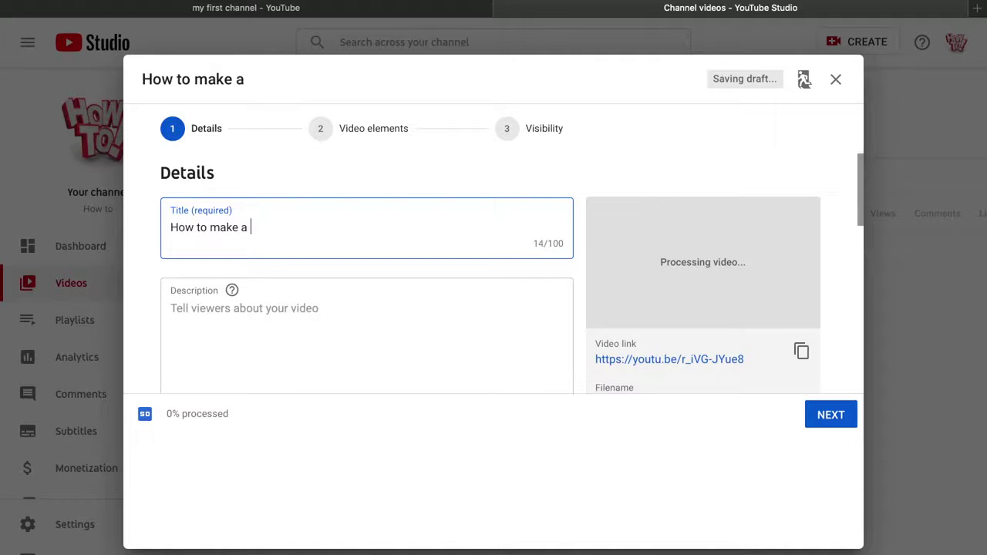
pyautogui.write('google adse')
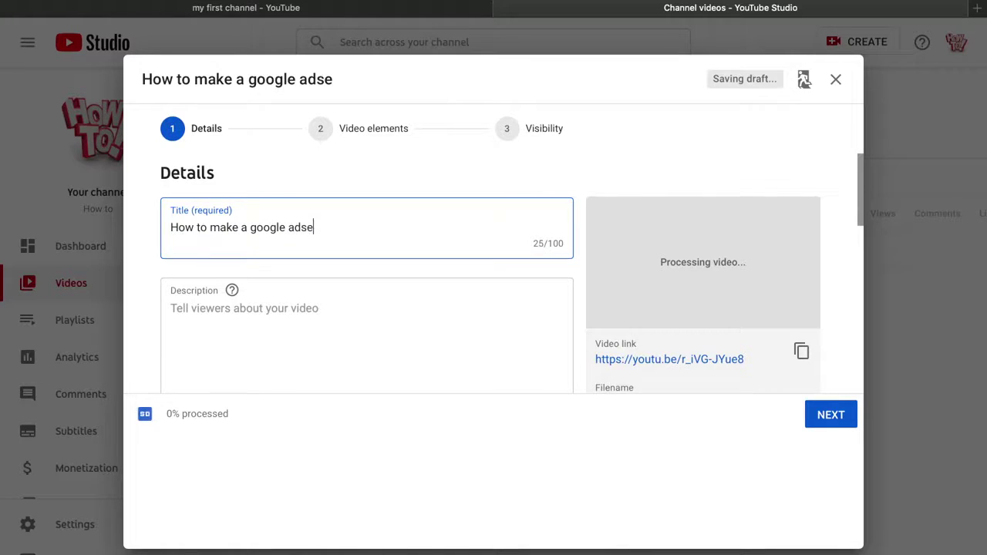
pyautogui.write('nse account')
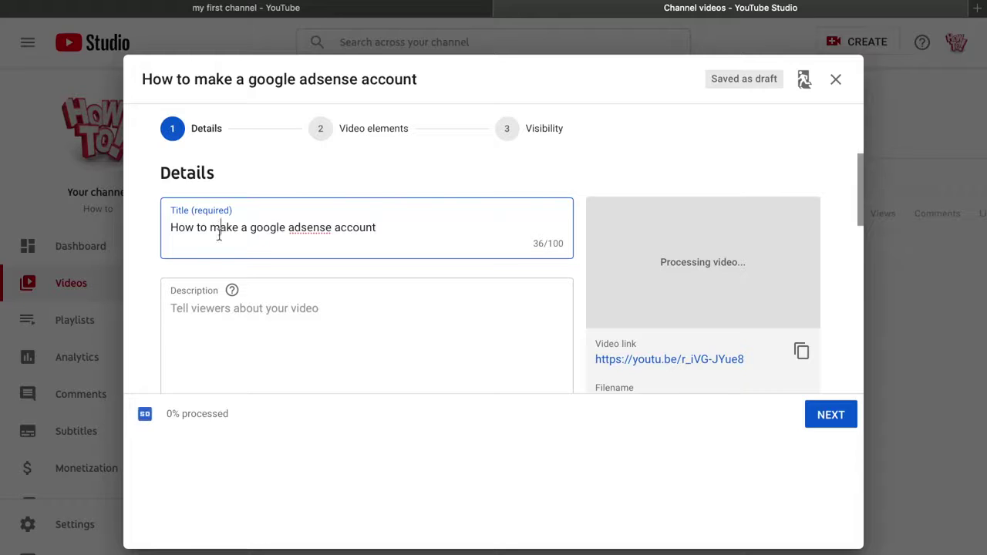
pyautogui.press('BackSpace')
pyautogui.write('M')
pyautogui.click(256, 228)
pyautogui.press('BackSpace')
pyautogui.write('M')
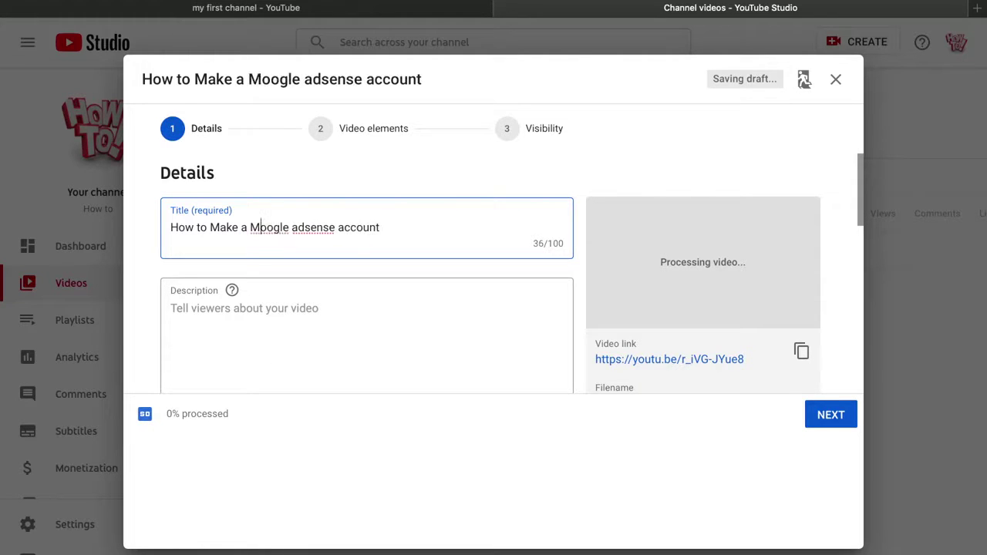
pyautogui.click(297, 227)
pyautogui.press('BackSpace')
pyautogui.write('m')
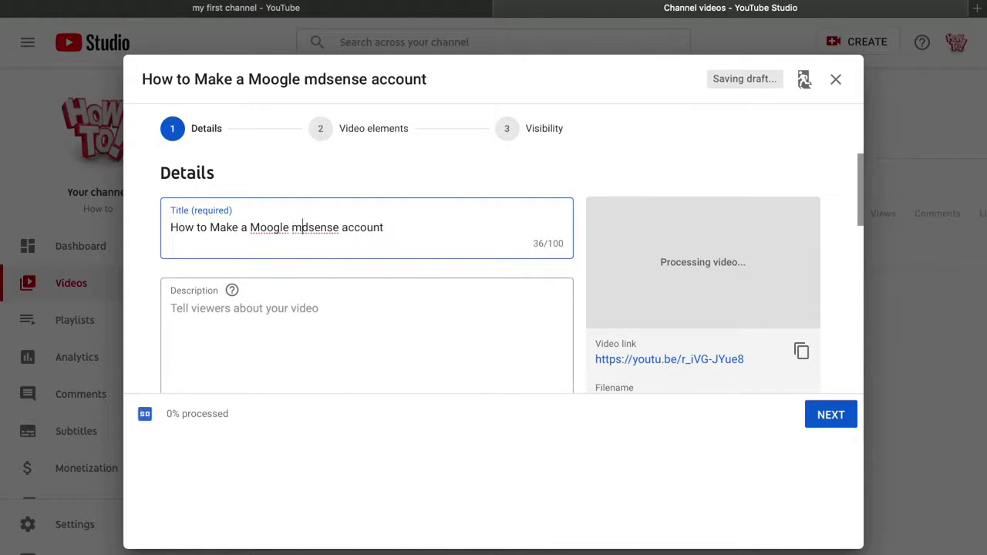
pyautogui.press('BackSpace')
pyautogui.write('M')
# Capitalize 'Account' and 'Adsense' in the title and correct 'Moogle' to 'Google'
pyautogui.click(348, 228)
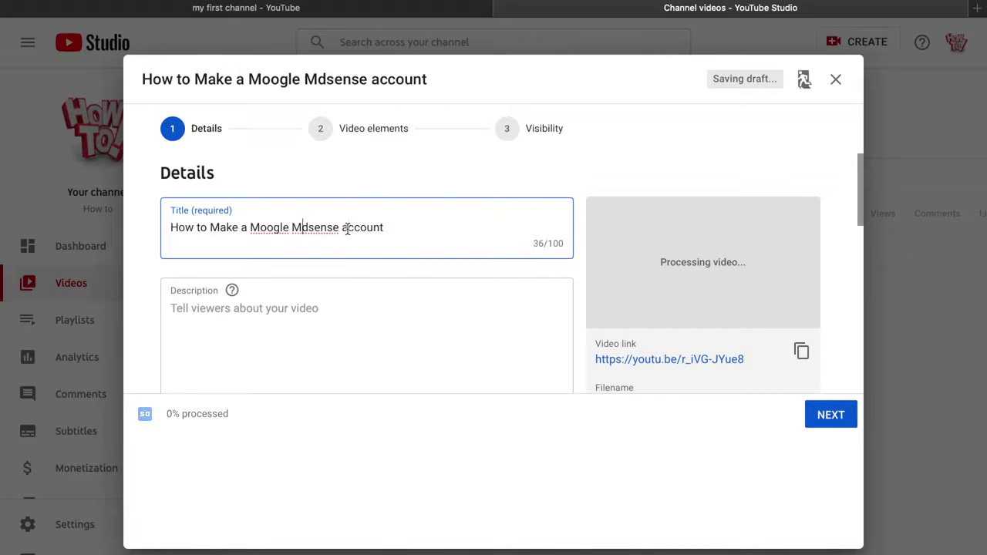
pyautogui.press('BackSpace')
pyautogui.write('A')
pyautogui.click(304, 242)
pyautogui.press('BackSpace')
pyautogui.write('A')
pyautogui.click(325, 347)
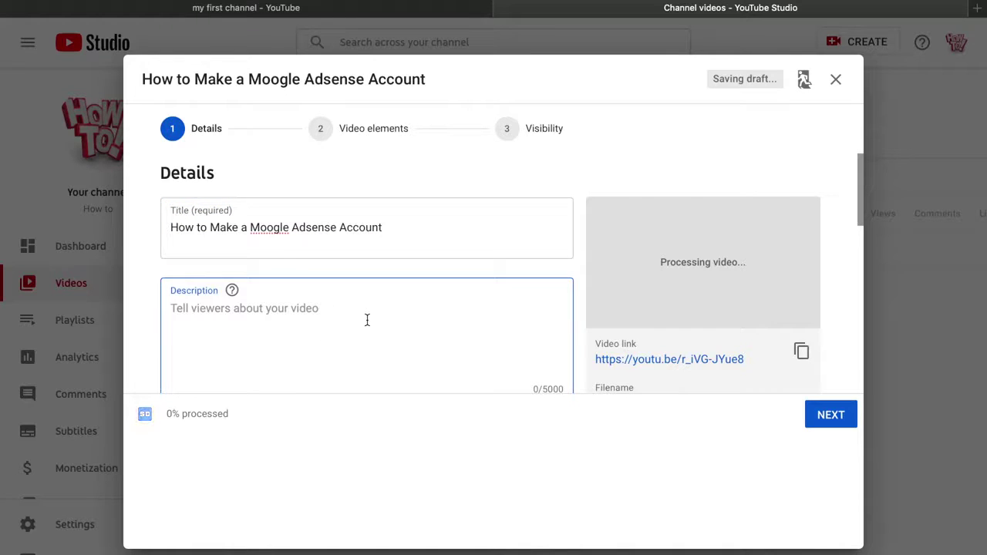
pyautogui.click(262, 225)
pyautogui.press('BackSpace')
pyautogui.write('G')
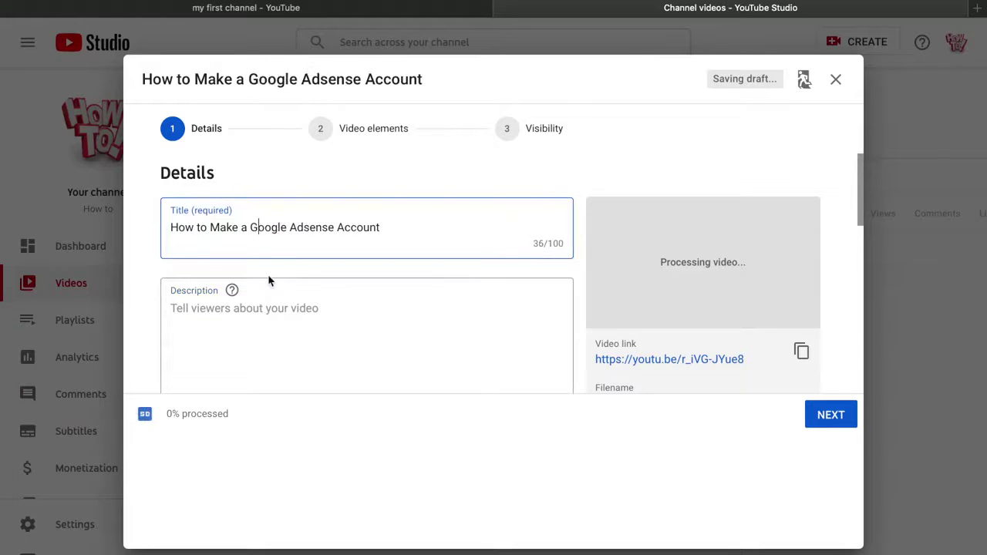
pyautogui.click(286, 316)
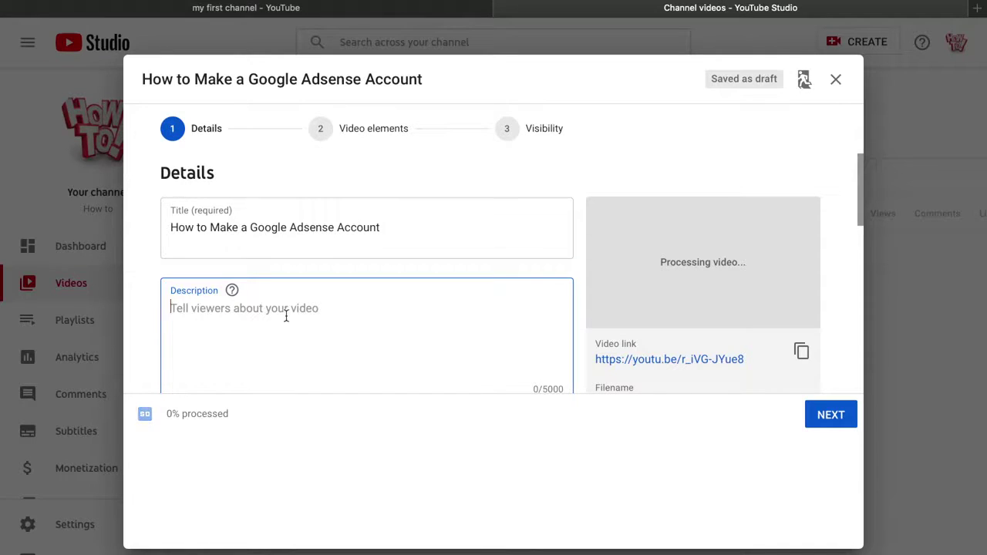
# Write the first description line 'in this video we are going to learn' followed by the pasted title
pyautogui.write('how to make a g')
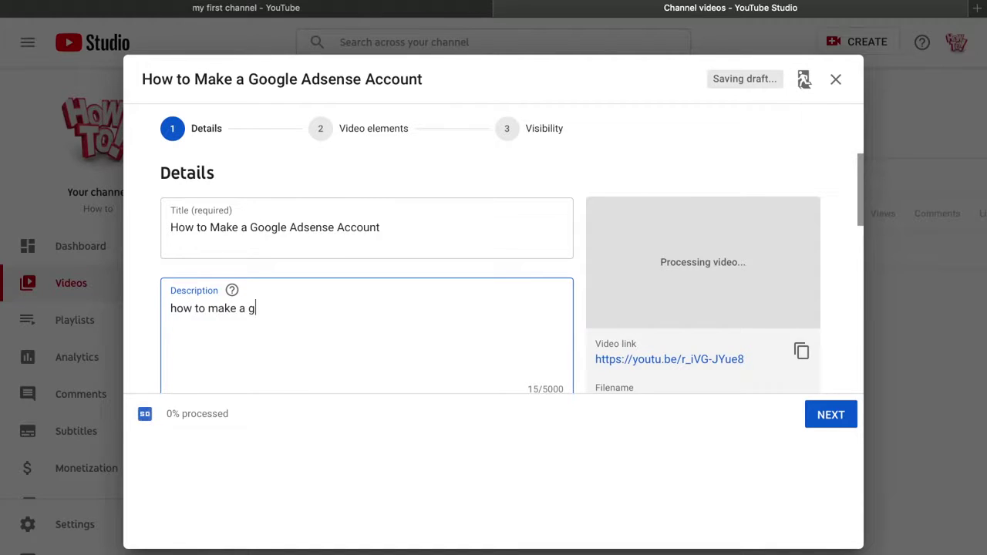
pyautogui.press('BackSpace')
pyautogui.press('BackSpace')
pyautogui.press('BackSpace')
pyautogui.press('BackSpace')
pyautogui.press('BackSpace')
pyautogui.press('BackSpace')
pyautogui.press('BackSpace')
pyautogui.press('BackSpace')
pyautogui.press('BackSpace')
pyautogui.press('BackSpace')
pyautogui.press('BackSpace')
pyautogui.press('BackSpace')
pyautogui.press('BackSpace')
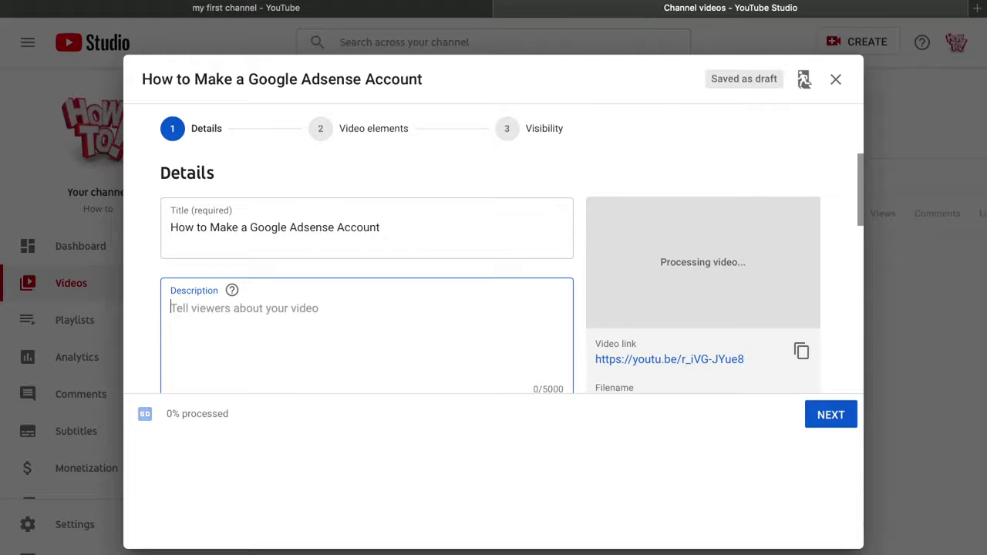
pyautogui.write('its')
pyautogui.press('BackSpace')
pyautogui.press('BackSpace')
pyautogui.write('n')
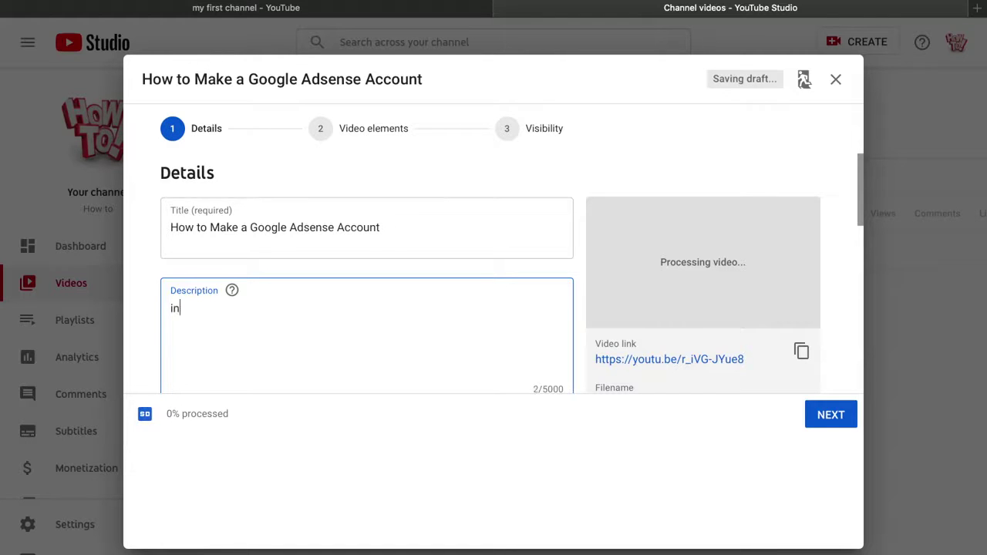
pyautogui.write('t this video')
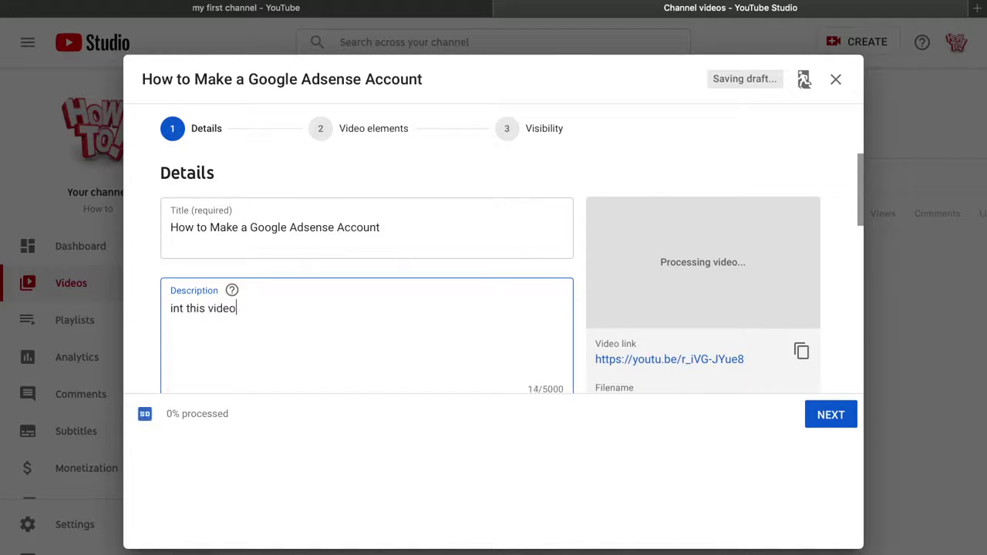
pyautogui.write(' we are going')
pyautogui.press('BackSpace')
pyautogui.write('g to learn')
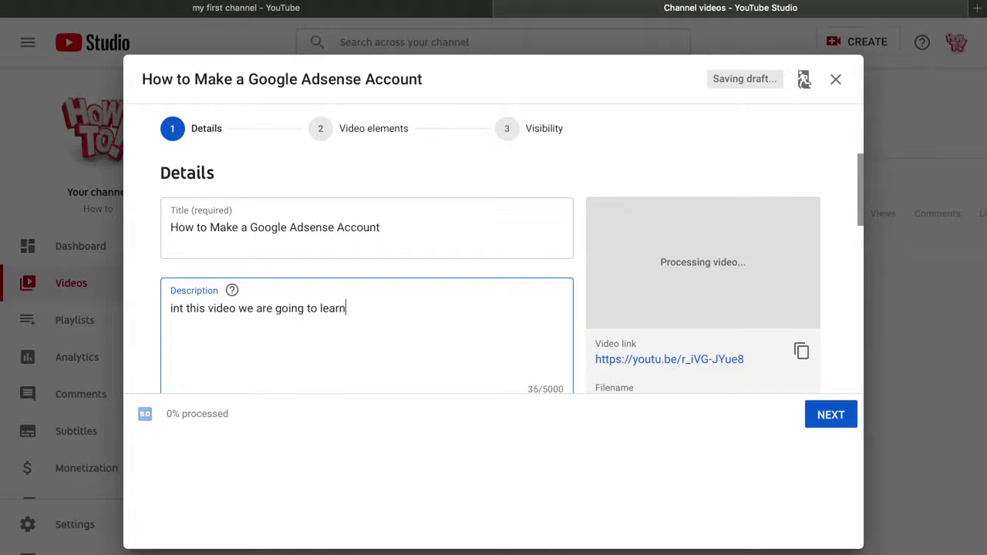
pyautogui.moveTo(429, 231); pyautogui.dragTo(192, 226)
pyautogui.moveTo(374, 230); pyautogui.dragTo(130, 229)
pyautogui.press('super+c')
pyautogui.click(351, 310)
pyautogui.press('super+v')
pyautogui.press('Return')
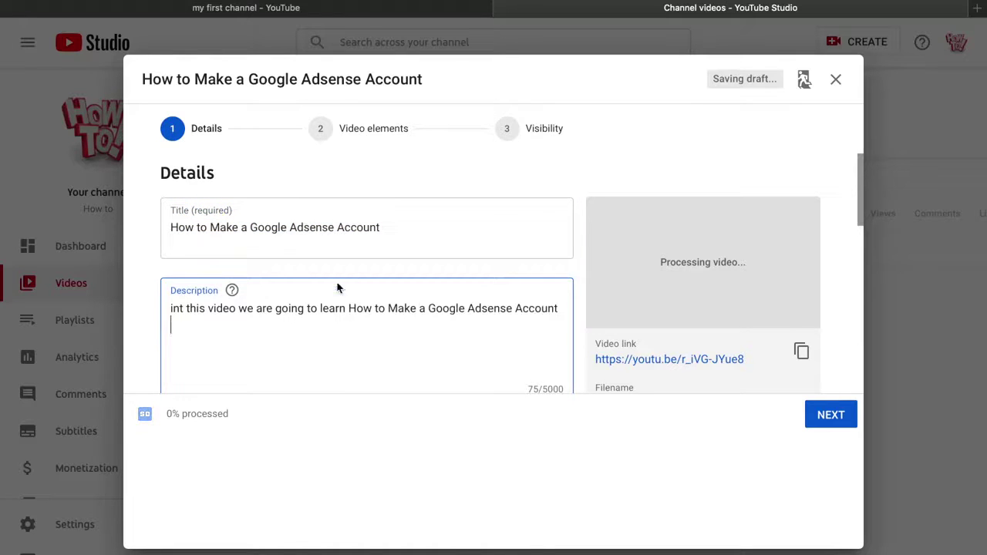
pyautogui.press('BackSpace')
pyautogui.click(185, 344)
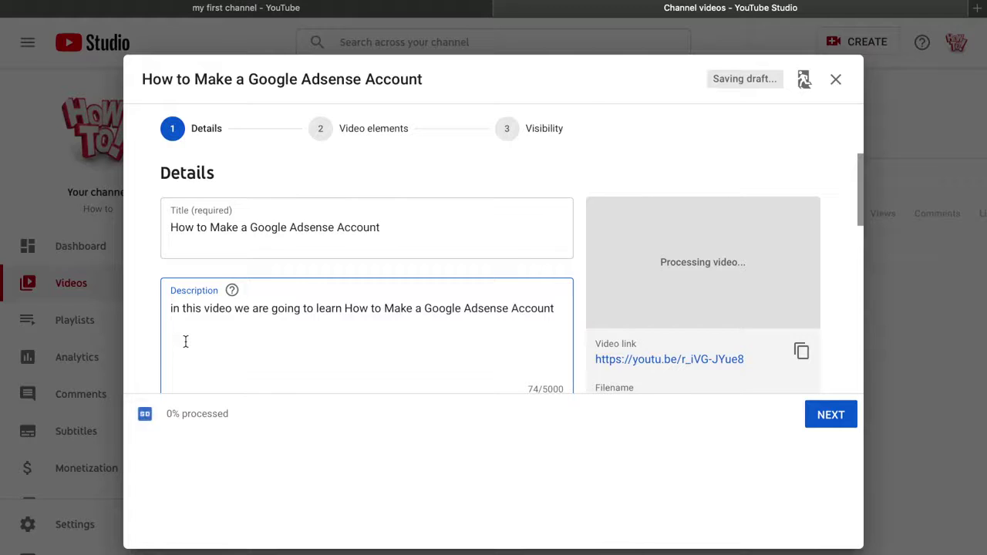
# Add the lines 'After watching this video you will learn…', 'If have learned…' and 'than make sure to sub'
pyautogui.write('After watching ')
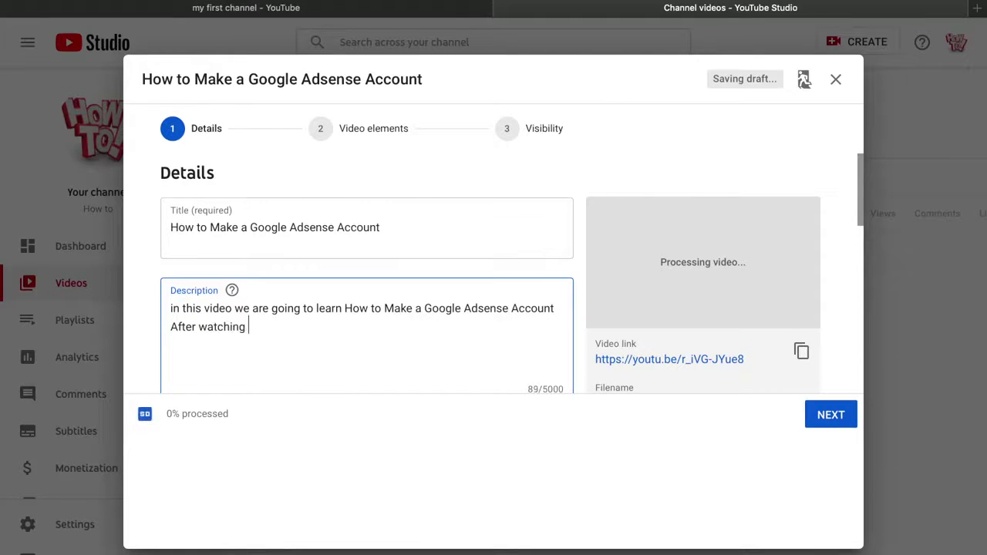
pyautogui.write('this video ')
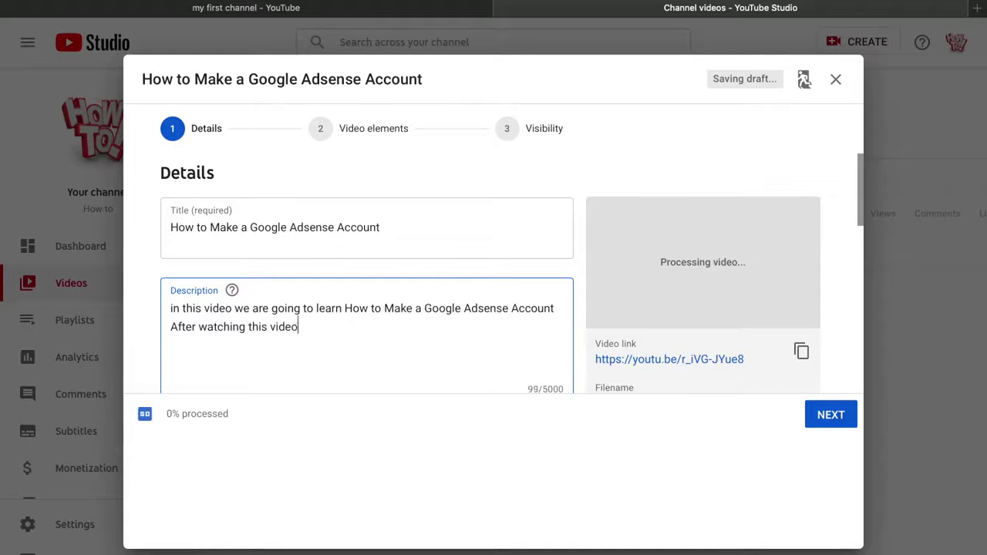
pyautogui.write('you will ')
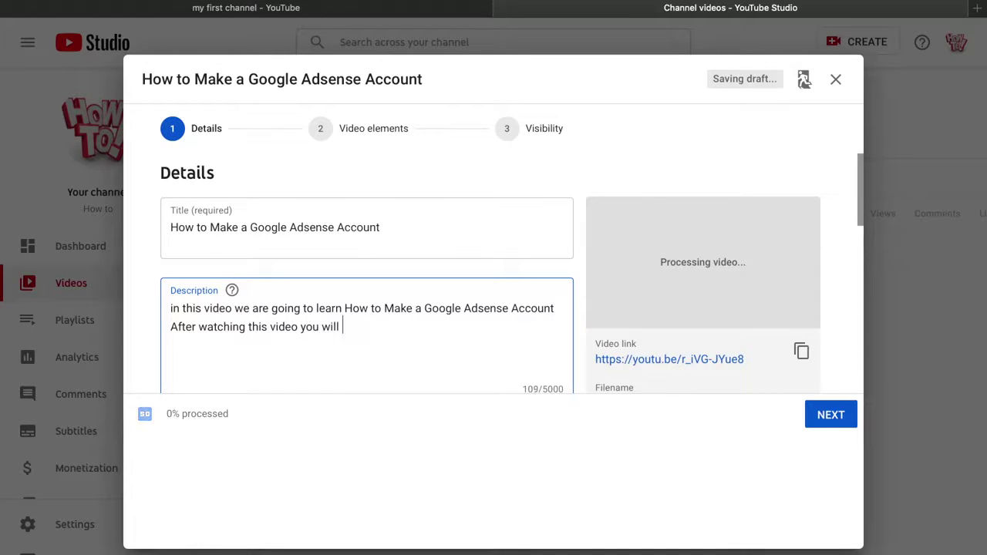
pyautogui.write('learn')
pyautogui.press('super+v')
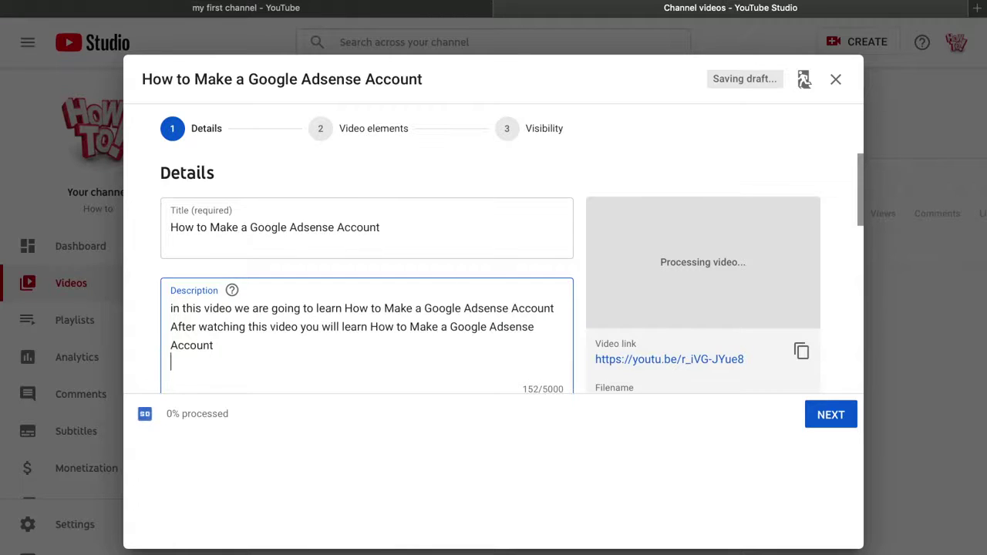
pyautogui.write('If have learned')
pyautogui.press('super+v')
pyautogui.press('Return')
pyautogui.write('than make ')
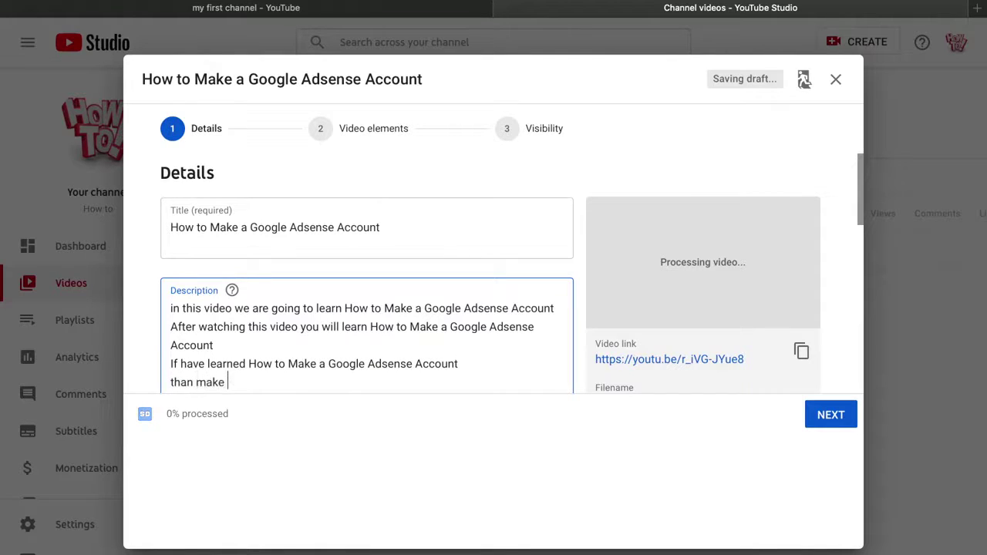
pyautogui.write('sure to sub')
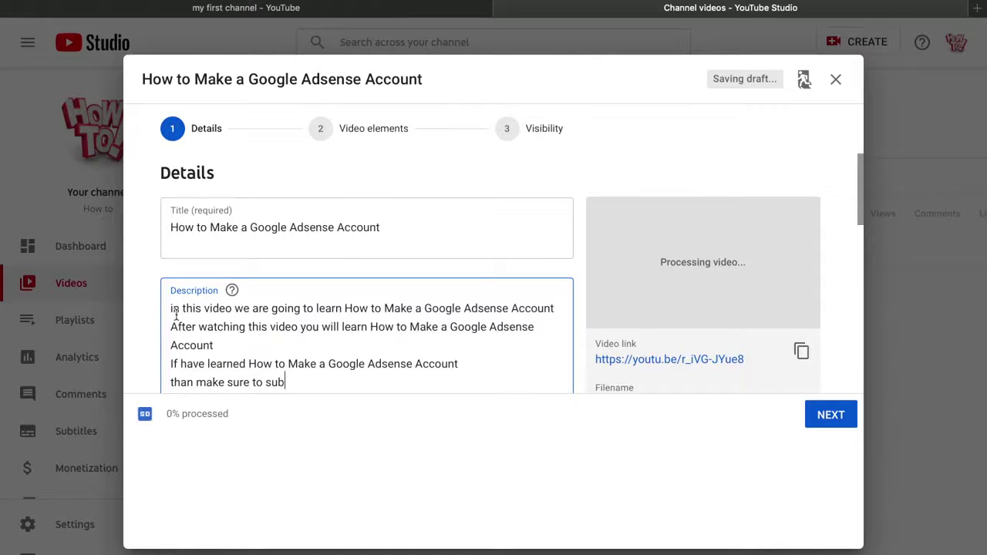
pyautogui.press('Return')
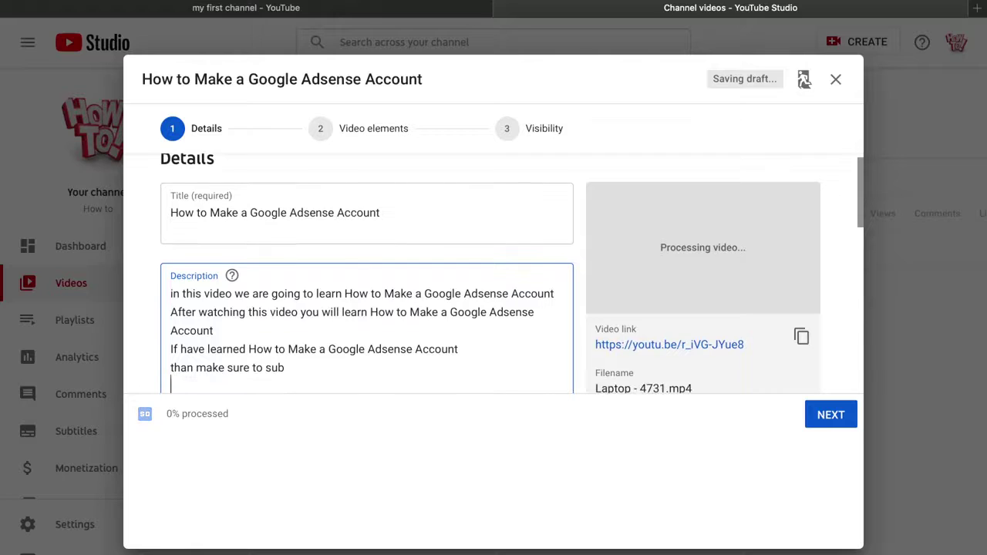
pyautogui.press('Up')
pyautogui.press('Up')
pyautogui.press('Return')
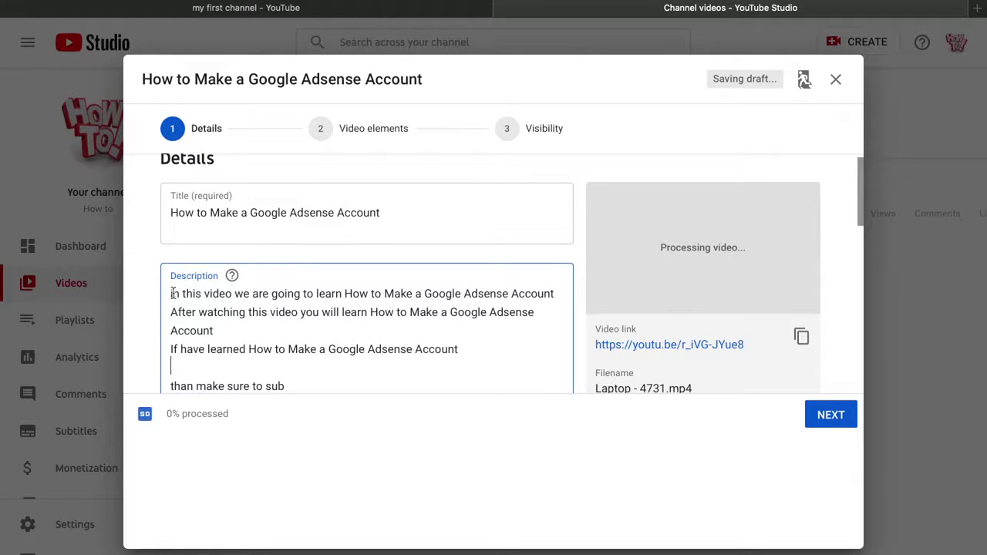
# Add a blank line below 'than make sure to sub' in the description, then switch to Notes
pyautogui.moveTo(168, 294); pyautogui.dragTo(475, 251)
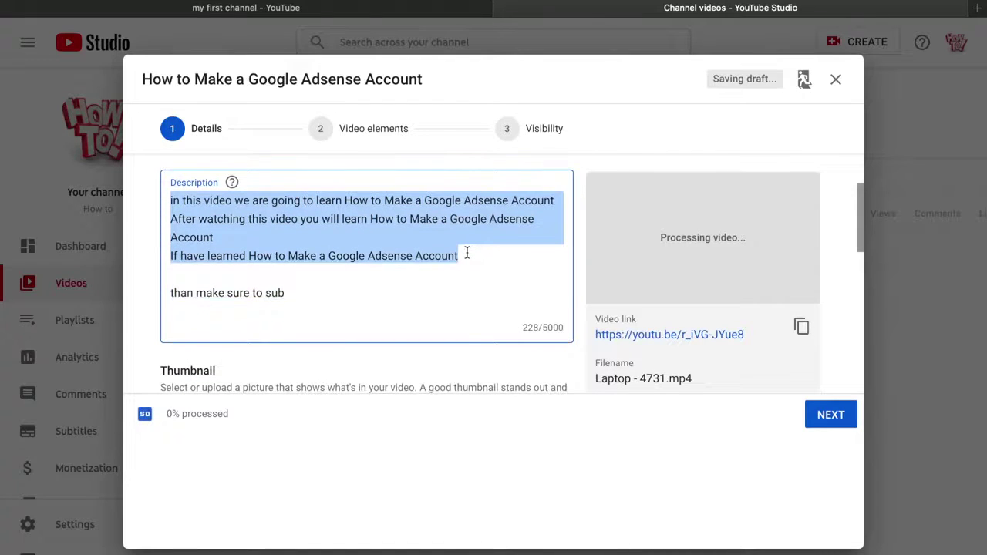
pyautogui.click(480, 257)
pyautogui.moveTo(455, 256); pyautogui.dragTo(244, 264)
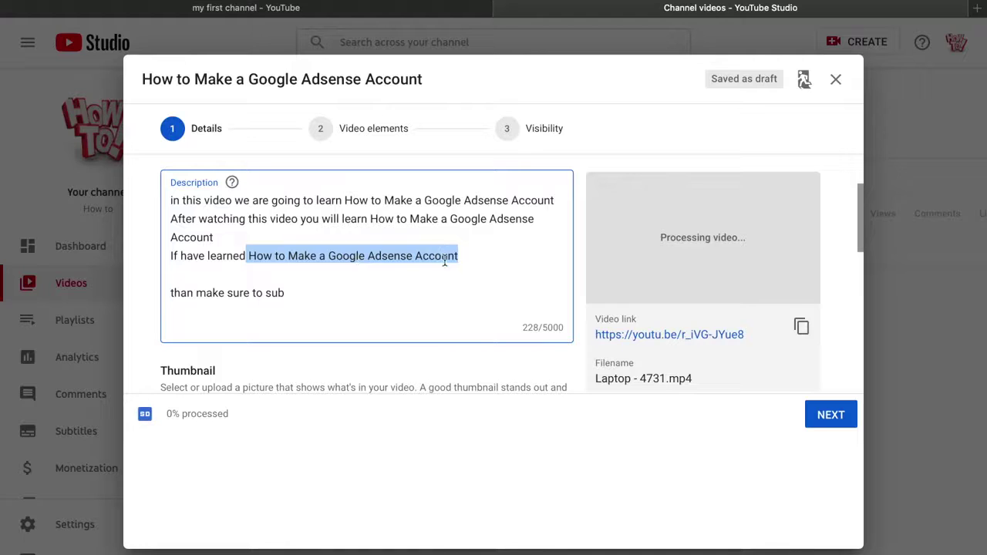
pyautogui.click(462, 260)
pyautogui.moveTo(452, 257); pyautogui.dragTo(251, 246)
pyautogui.click(308, 291)
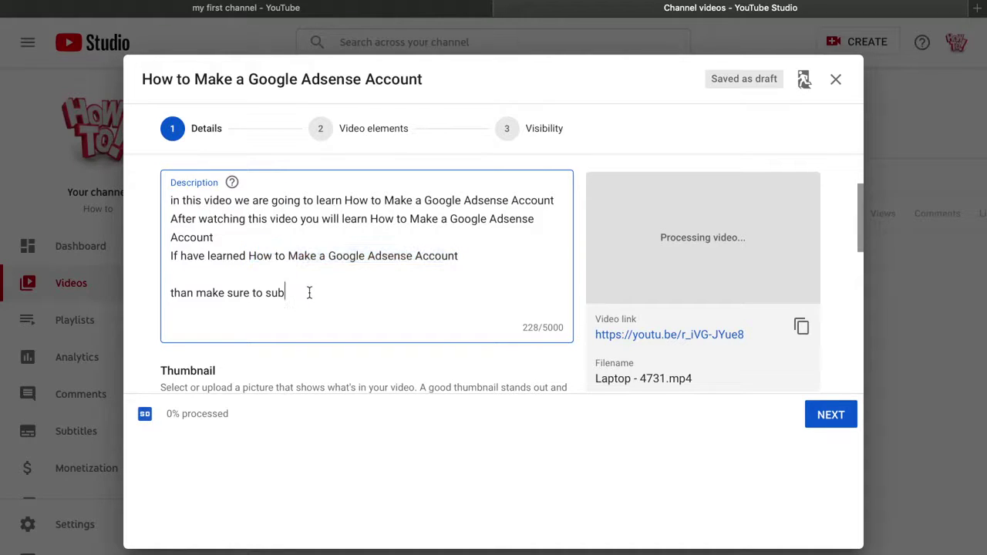
pyautogui.press('Return')
pyautogui.press('Return')
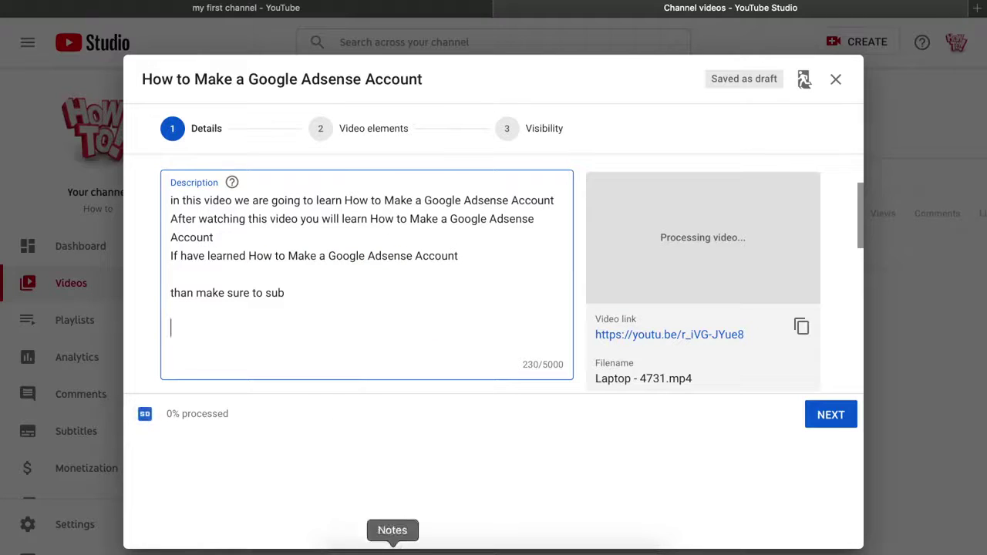
pyautogui.click(392, 547)
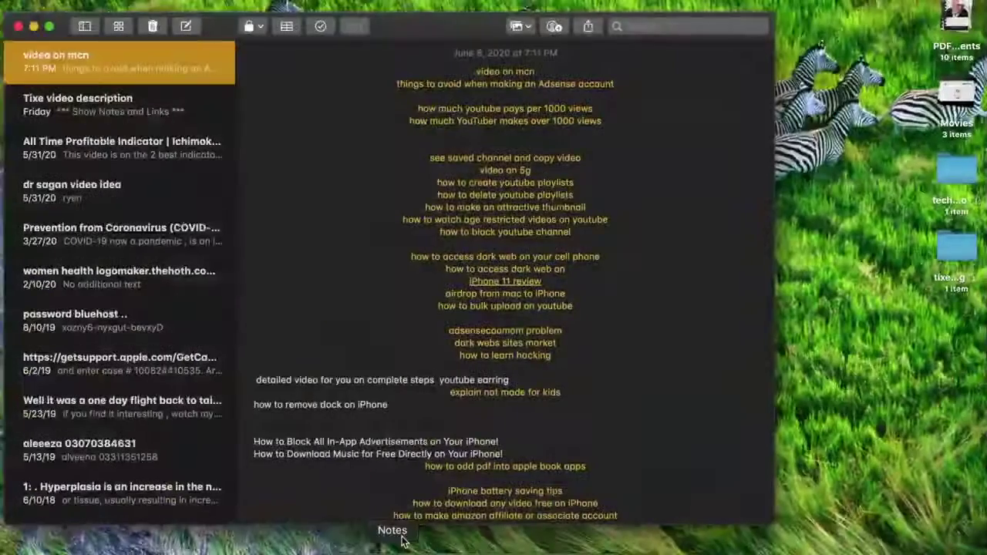
# Copy the whole Show Notes and Links body of the 'Tixe video description' note and return to Studio
pyautogui.click(151, 112)
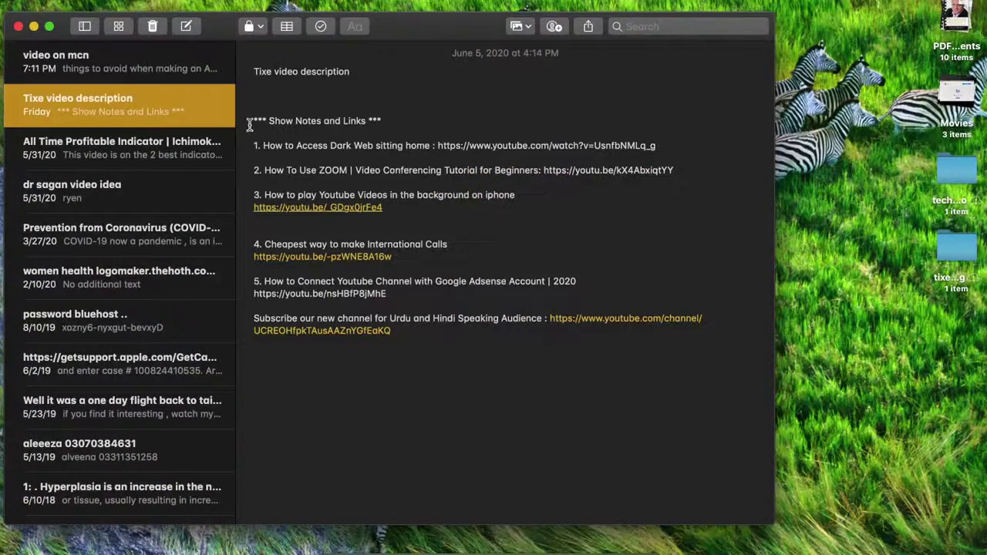
pyautogui.moveTo(253, 120); pyautogui.dragTo(684, 336)
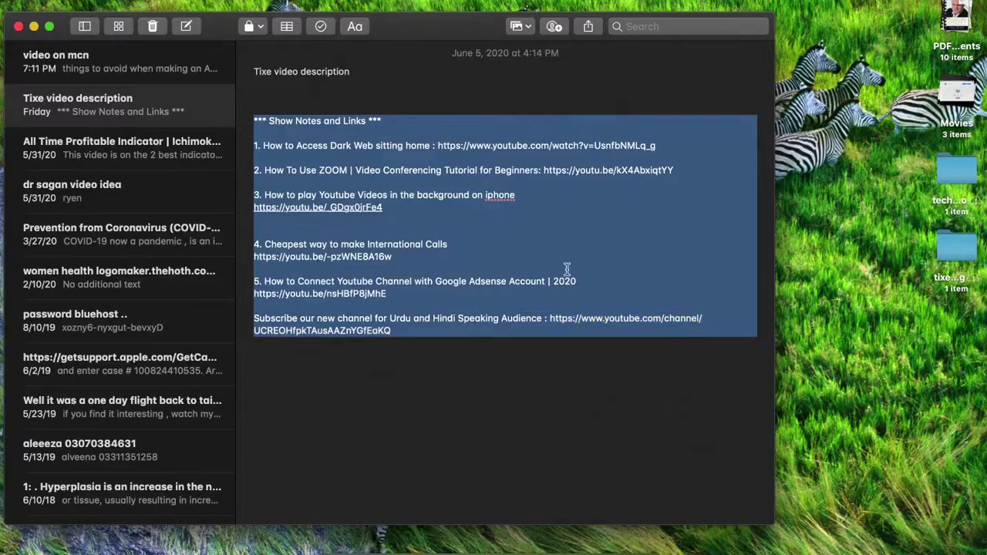
pyautogui.click(412, 137)
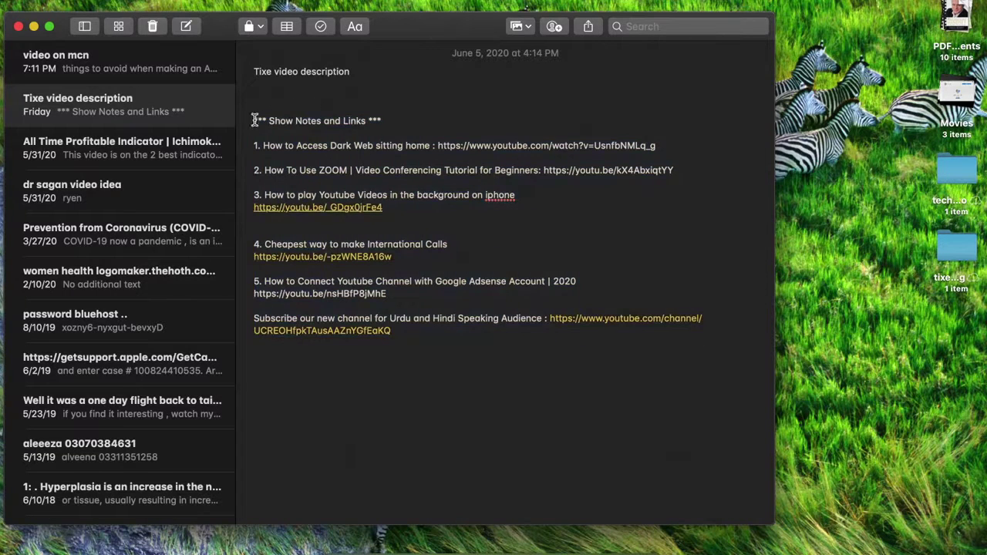
pyautogui.moveTo(245, 121); pyautogui.dragTo(392, 117)
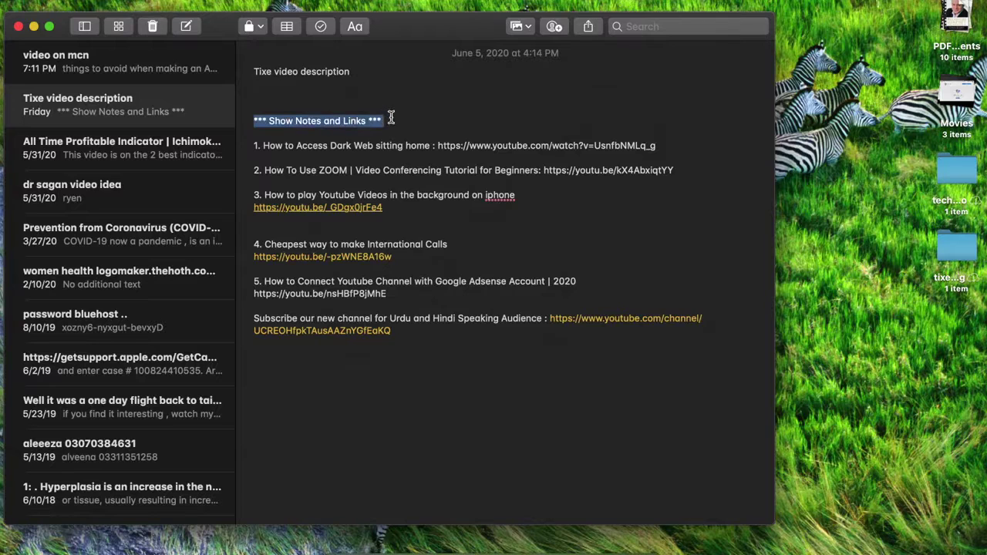
pyautogui.click(254, 147)
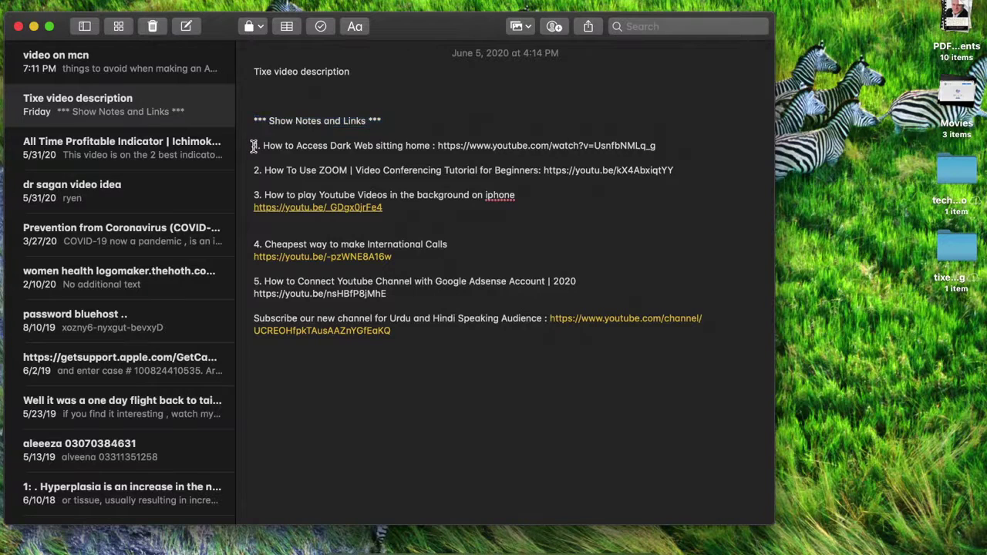
pyautogui.moveTo(257, 148); pyautogui.dragTo(432, 146)
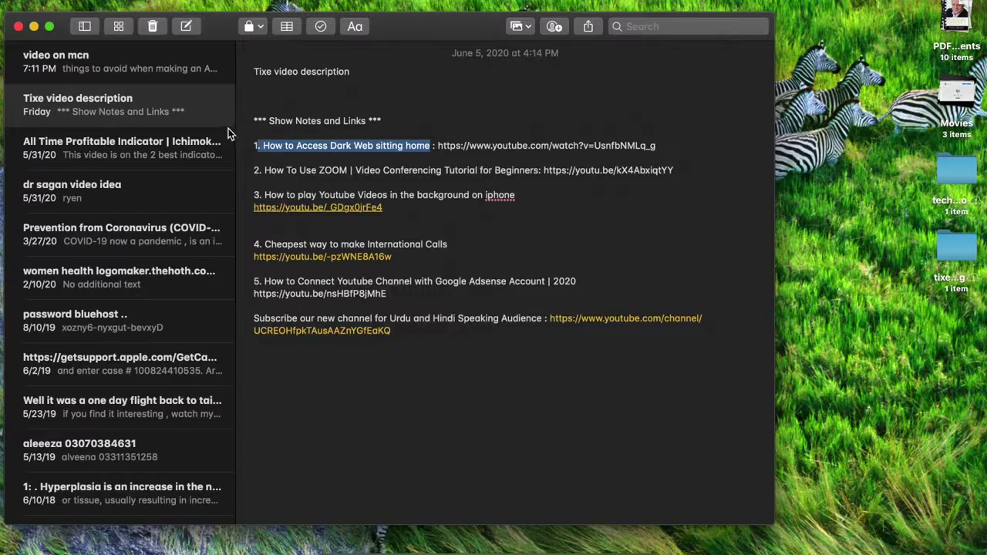
pyautogui.moveTo(252, 121); pyautogui.dragTo(690, 393)
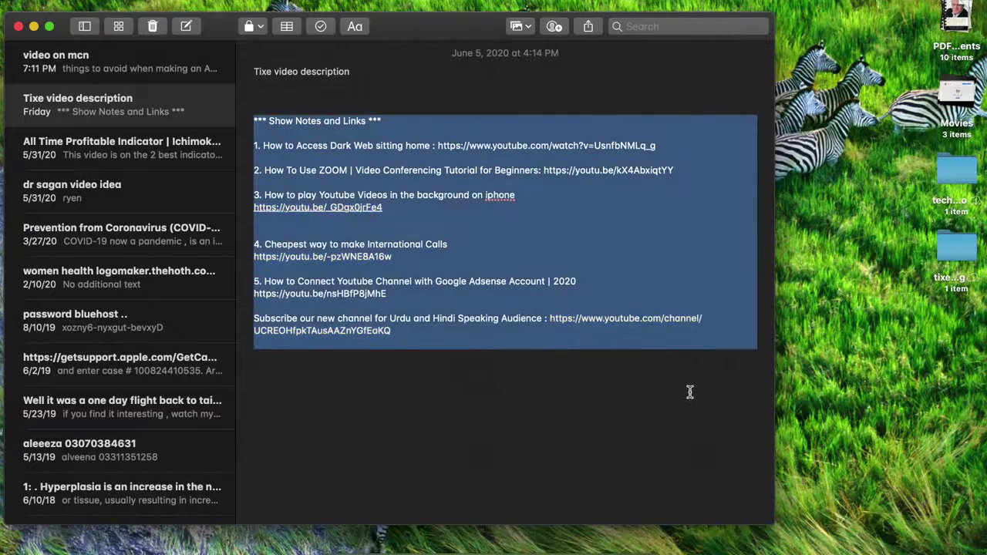
pyautogui.hotkey('ctrl', 'Right')
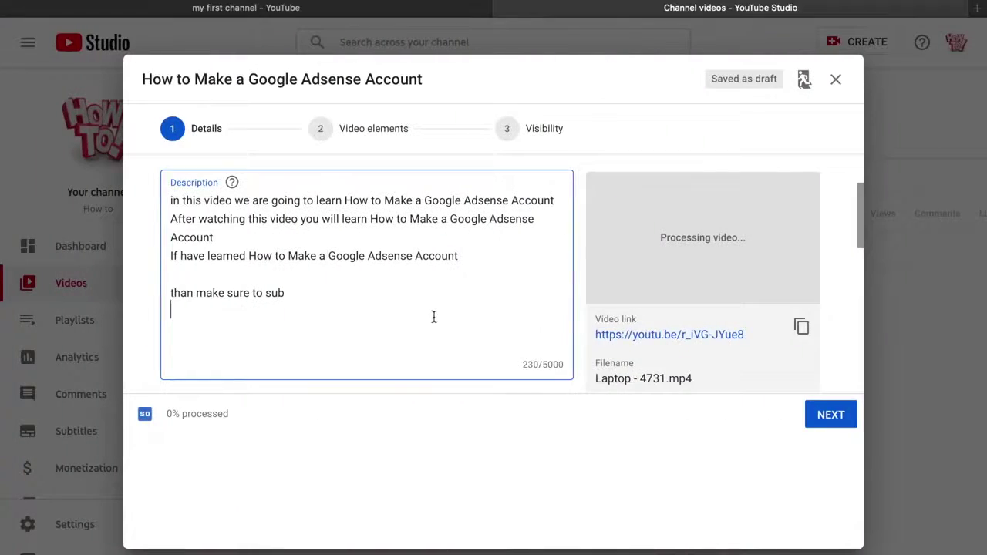
# Paste the show notes into the description and append the hashtags #googleadsense #adsenseaccount
pyautogui.click(289, 344)
pyautogui.press('super+v')
pyautogui.scroll(-10, 340, 343)
pyautogui.scroll(4, 349, 343)
pyautogui.scroll(3, 350, 347)
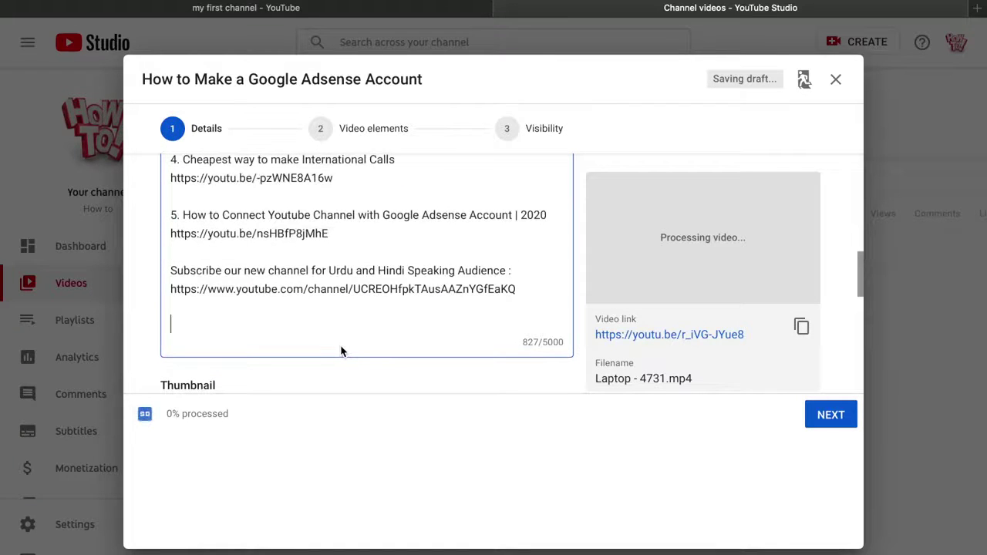
pyautogui.write('#google a')
pyautogui.press('BackSpace')
pyautogui.write('dsense ')
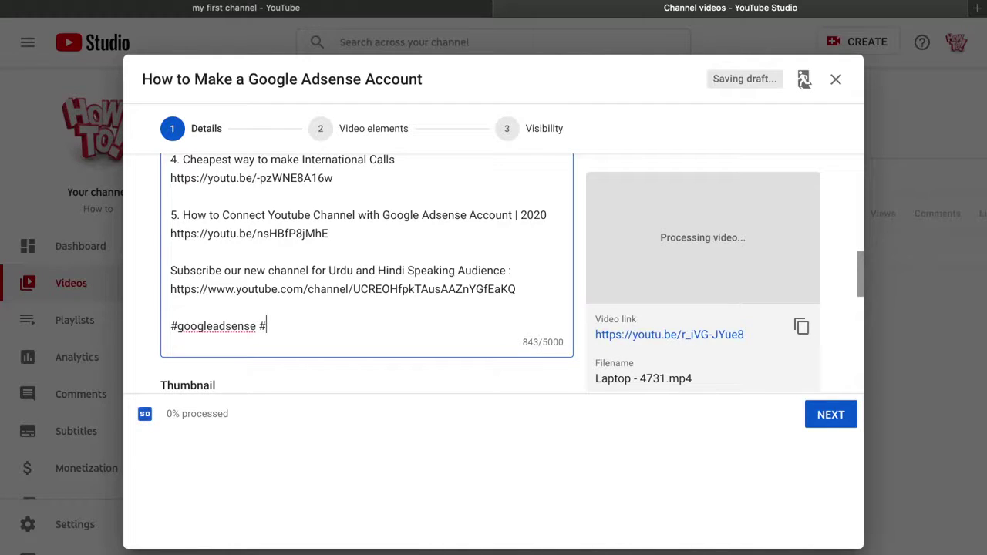
pyautogui.write('#adsenseaccount')
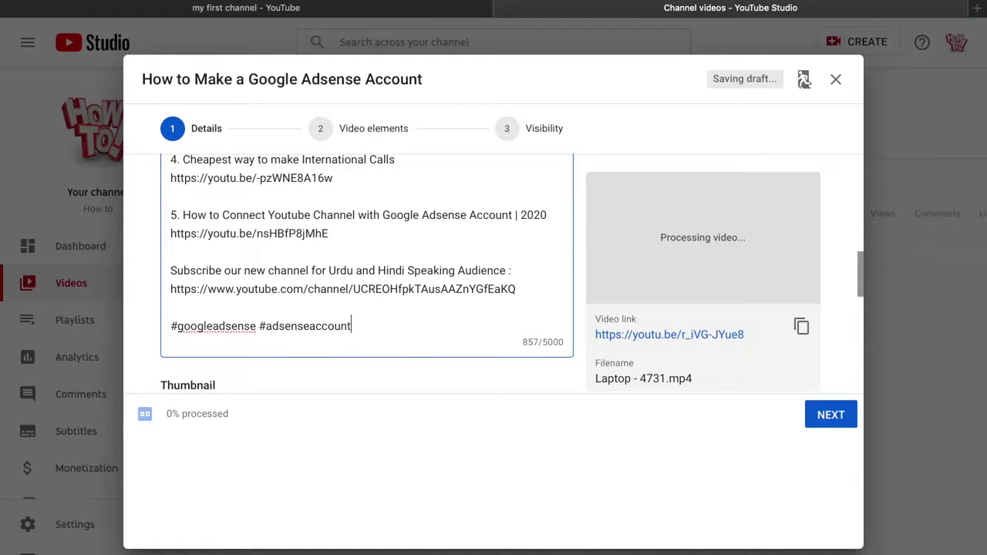
pyautogui.scroll(-5, 357, 330)
# Set the audience to 'No, it's not made for kids' and expand More options down to Tags
pyautogui.scroll(2, 293, 300)
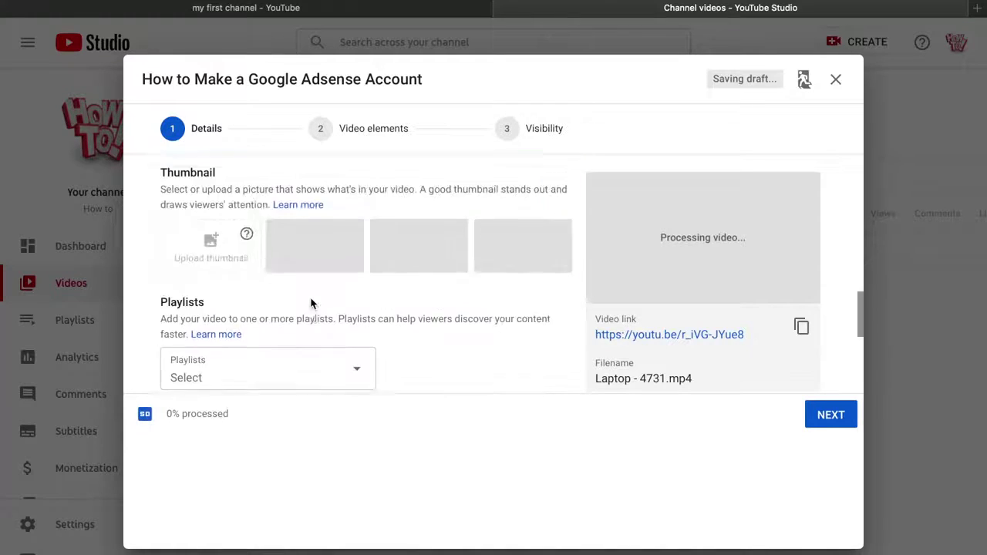
pyautogui.scroll(-1, 257, 278)
pyautogui.scroll(-3, 219, 262)
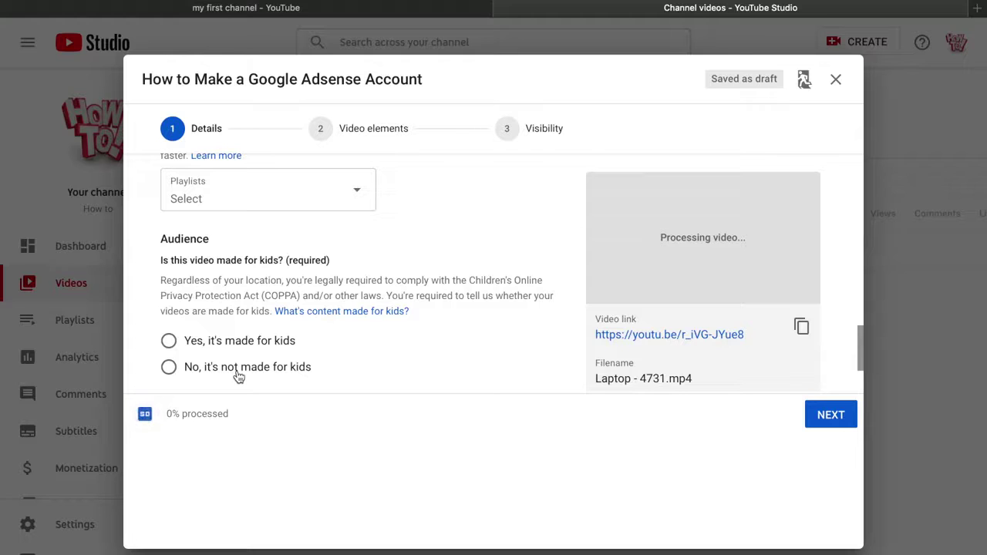
pyautogui.click(199, 373)
pyautogui.scroll(-3, 198, 374)
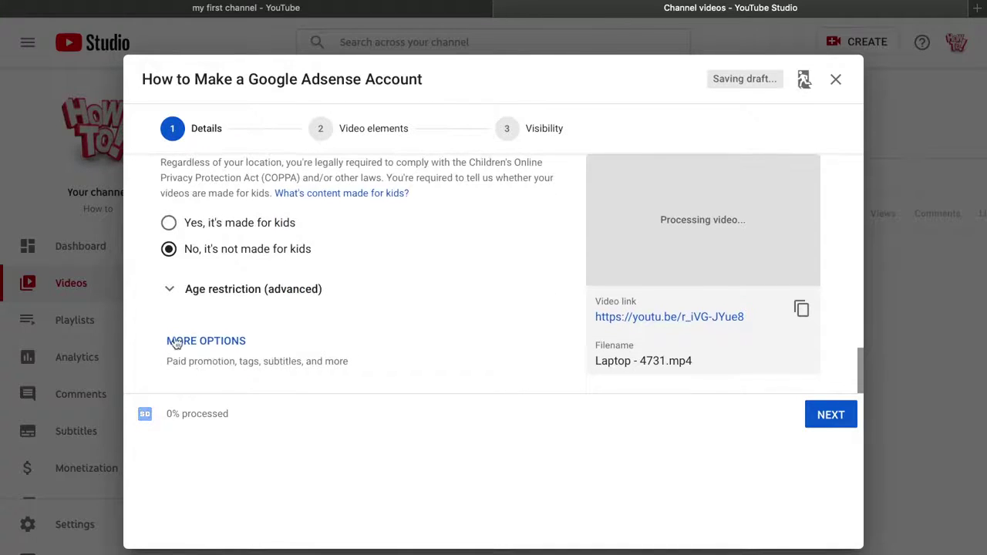
pyautogui.click(220, 345)
pyautogui.scroll(-3, 222, 351)
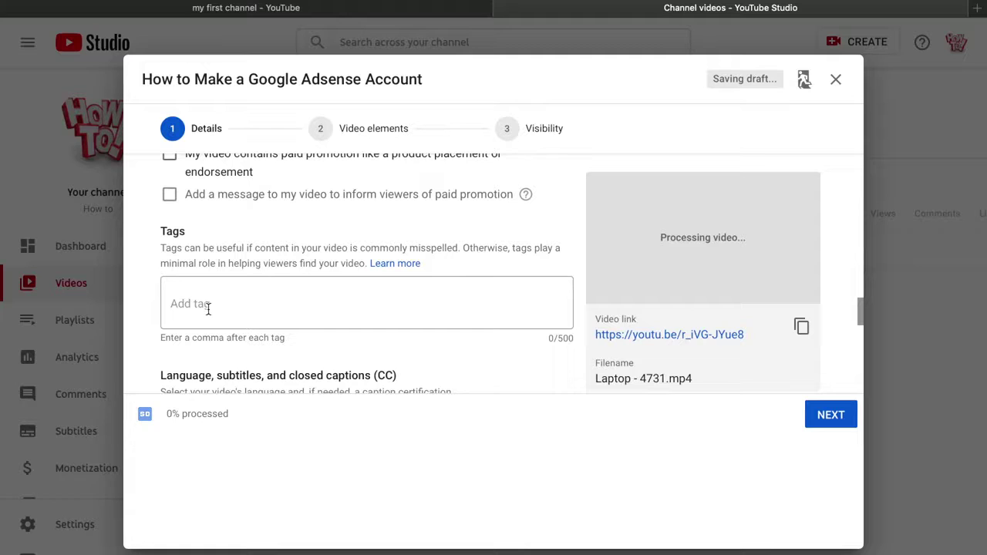
# Add the tags 'How to Make a Google Adsense Account', 'Adsens' and 'make adsense account'
pyautogui.moveTo(424, 84); pyautogui.dragTo(170, 66)
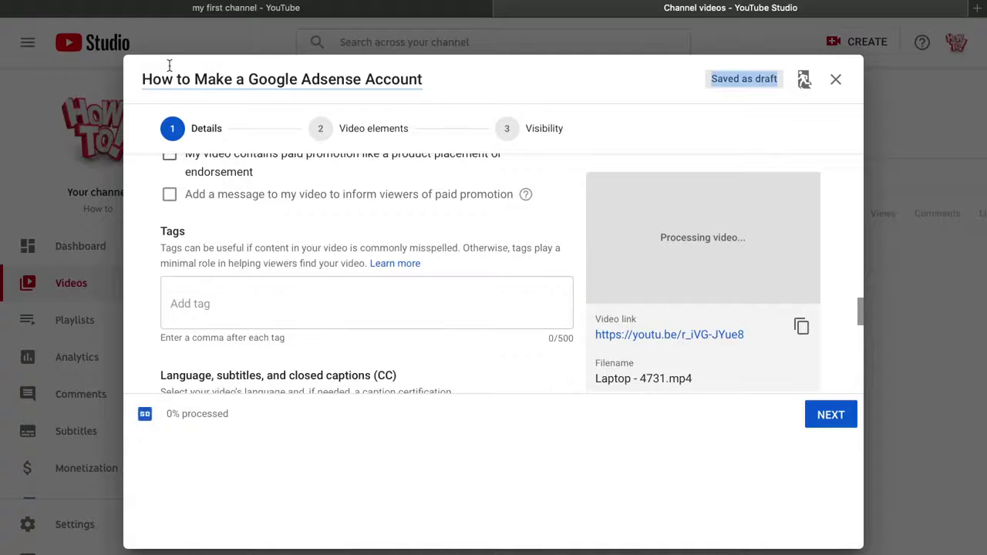
pyautogui.moveTo(452, 84); pyautogui.dragTo(146, 77)
pyautogui.press('super+c')
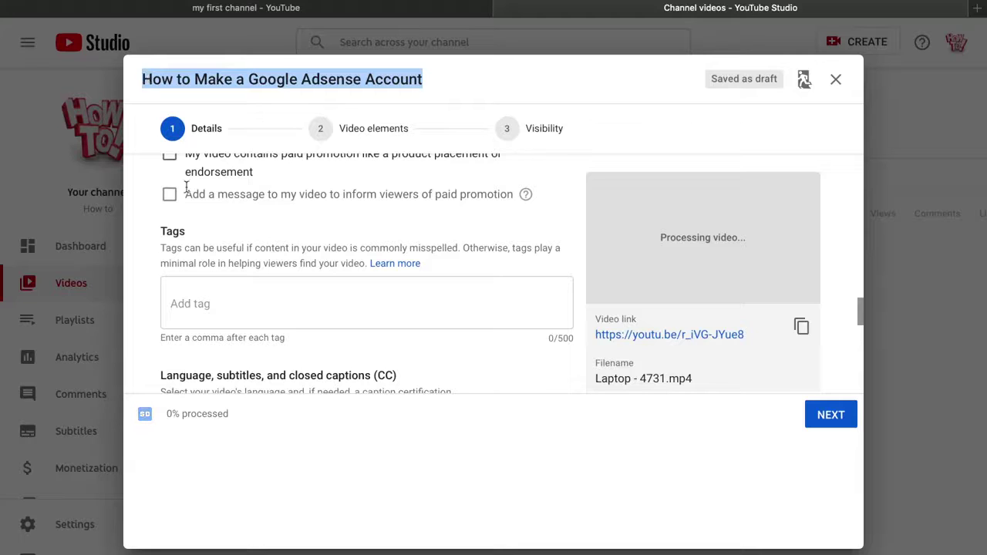
pyautogui.click(189, 296)
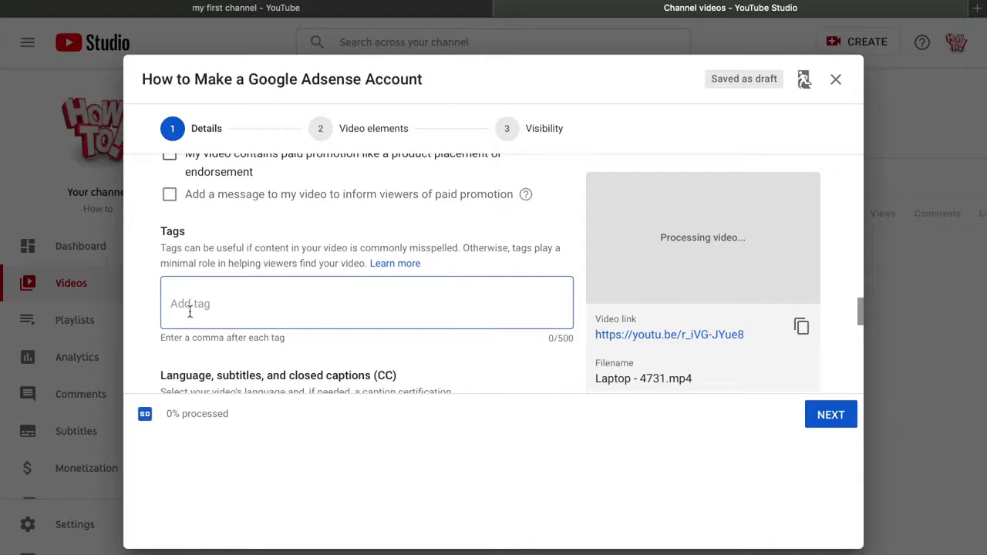
pyautogui.press('super+v')
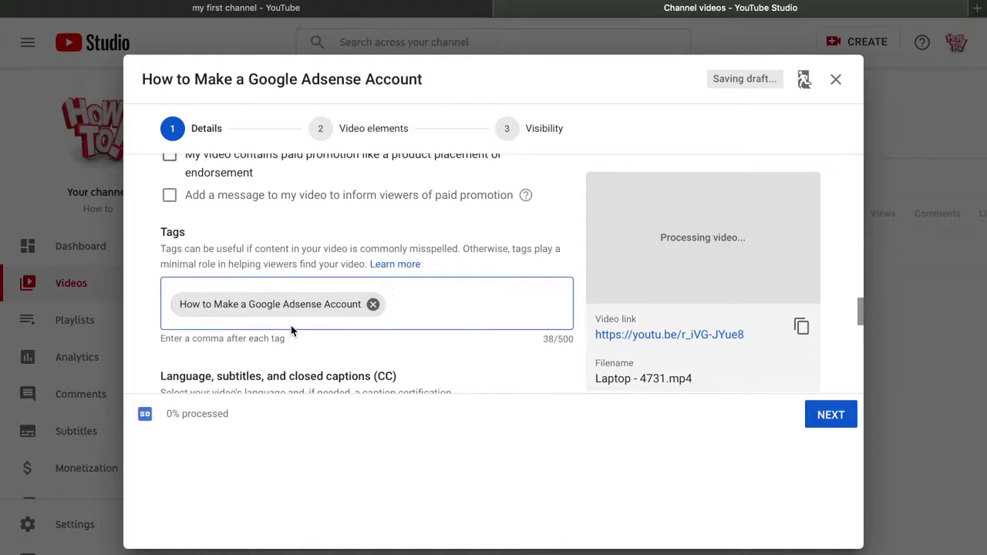
pyautogui.write('a')
pyautogui.write('Adsense ')
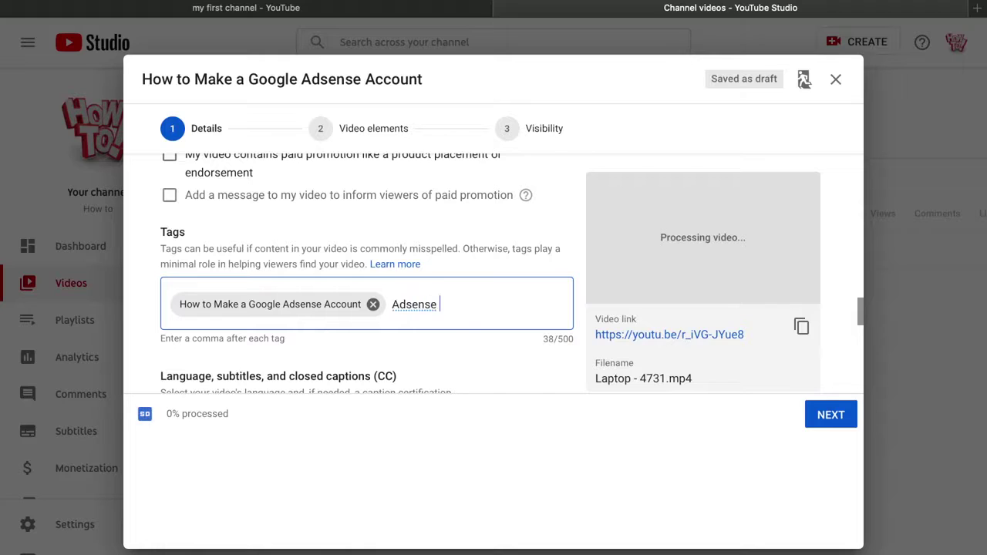
pyautogui.write(',how to')
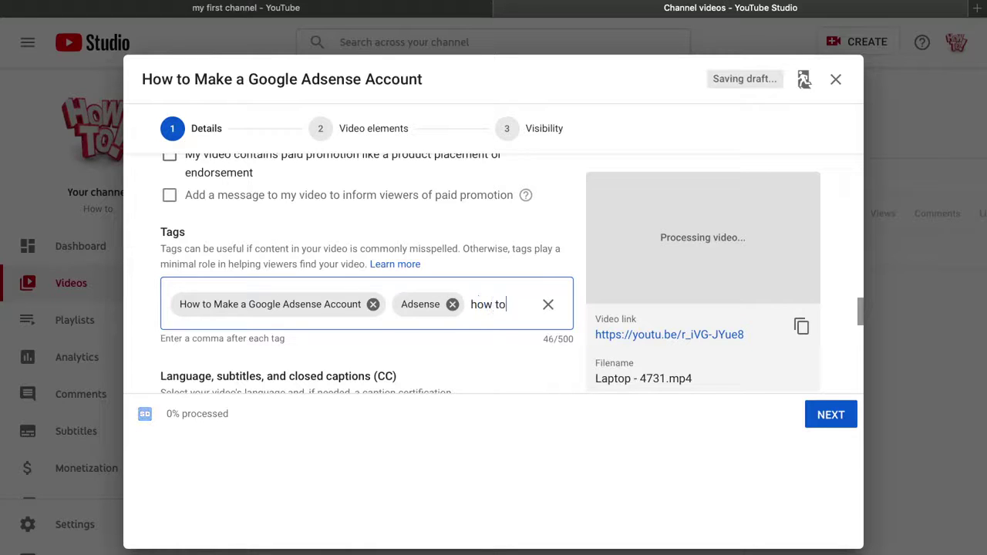
pyautogui.press('BackSpace')
pyautogui.press('BackSpace')
pyautogui.press('BackSpace')
pyautogui.press('BackSpace')
pyautogui.press('BackSpace')
pyautogui.press('BackSpace')
pyautogui.press('BackSpace')
pyautogui.press('BackSpace')
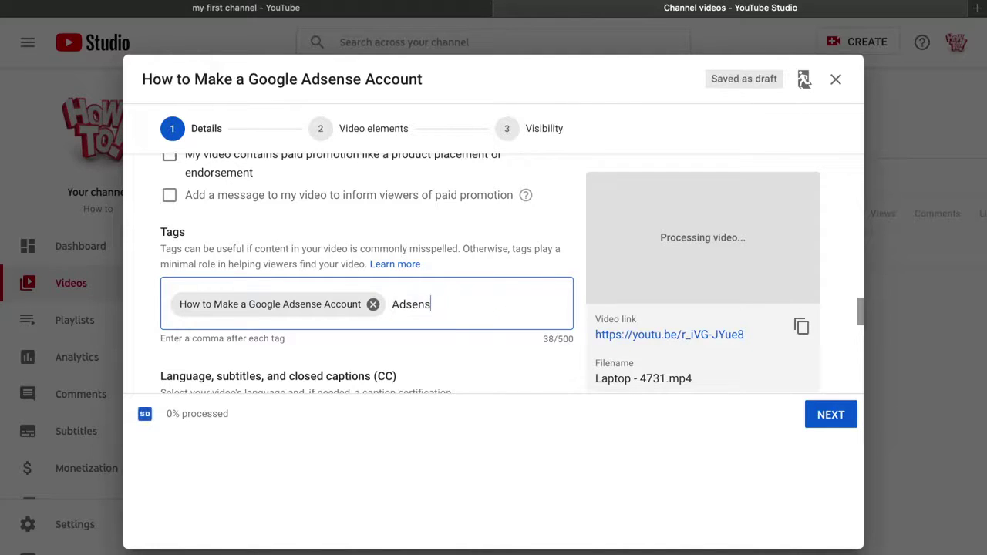
pyautogui.write(',make a')
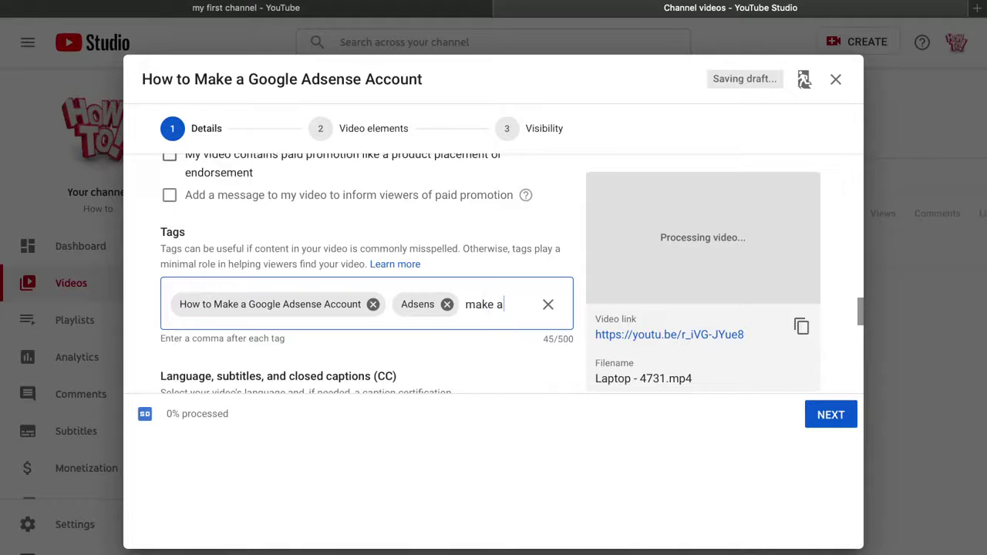
pyautogui.write('dsense')
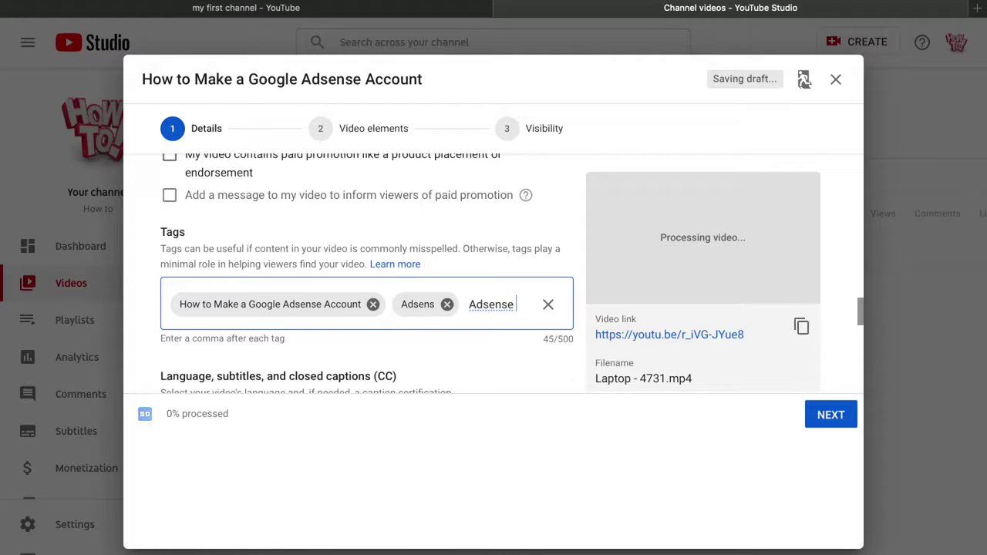
pyautogui.write(' account,')
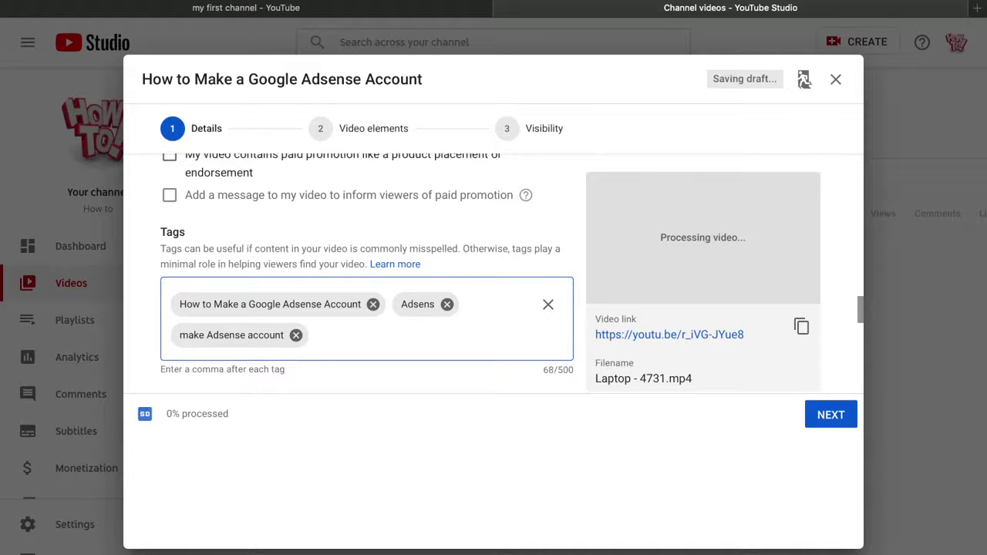
# Open the phone account verification page from the VERIFY link in the Thumbnail help box
pyautogui.scroll(-2, 331, 299)
pyautogui.scroll(-2, 333, 298)
pyautogui.scroll(5, 333, 298)
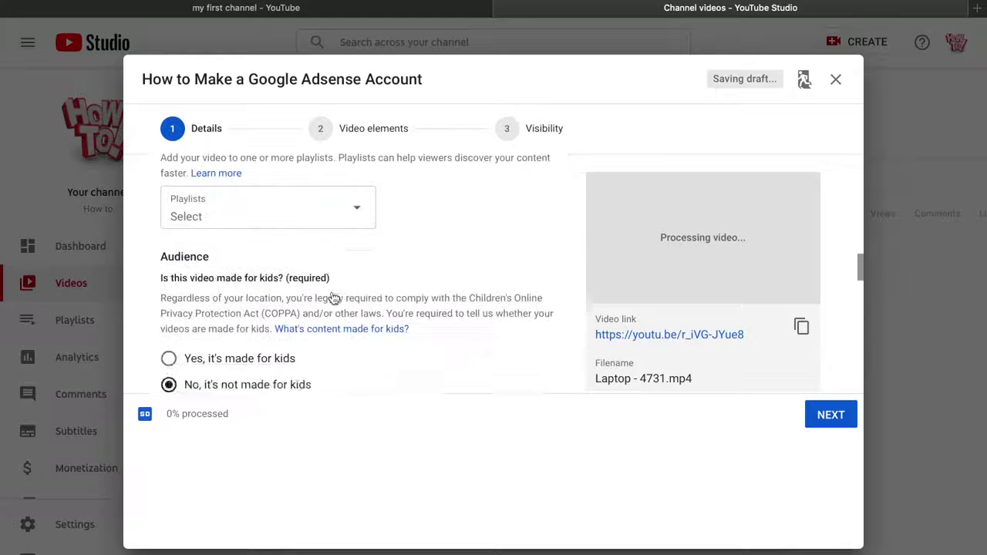
pyautogui.scroll(1, 333, 298)
pyautogui.scroll(-1, 353, 278)
pyautogui.scroll(5, 353, 278)
pyautogui.scroll(-3, 353, 277)
pyautogui.scroll(-6, 353, 278)
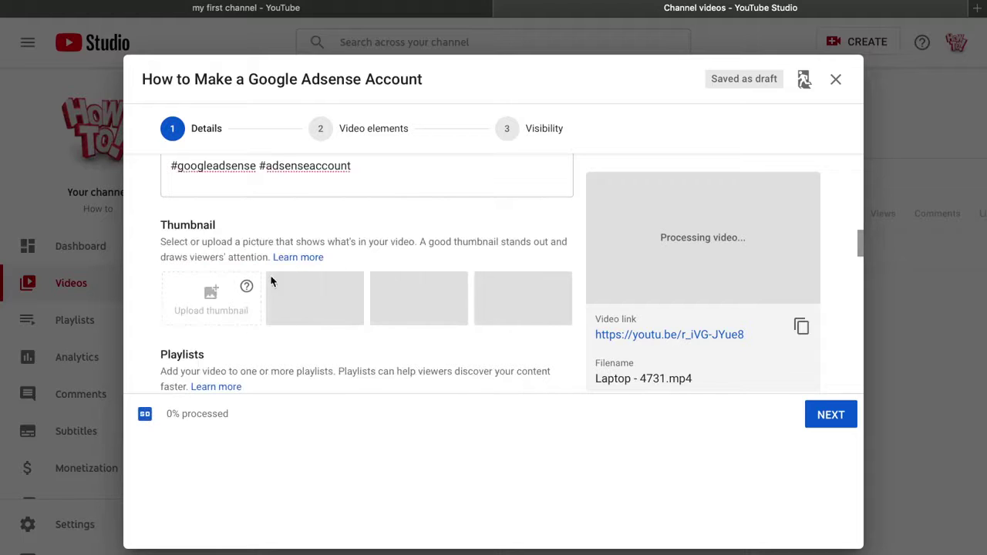
pyautogui.moveTo(249, 290)
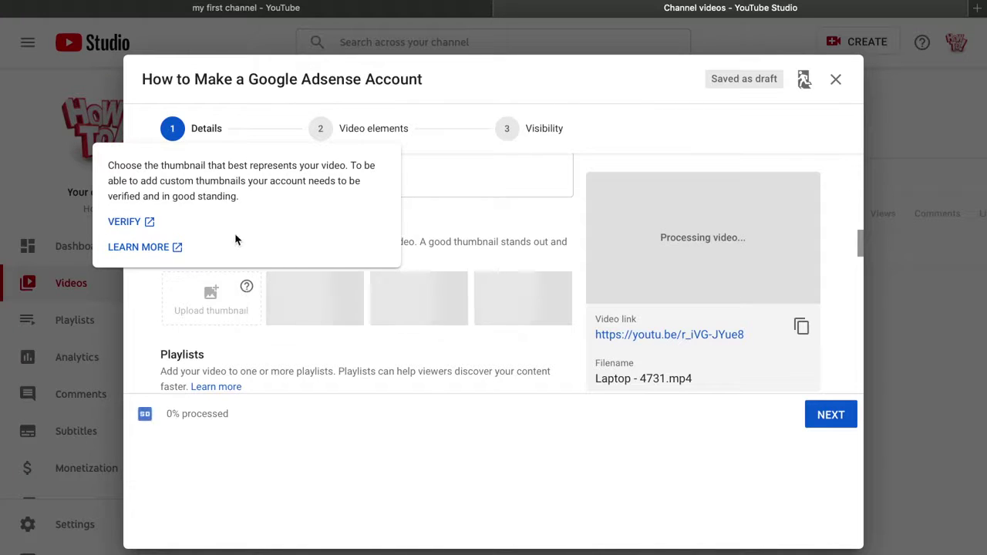
pyautogui.click(124, 222)
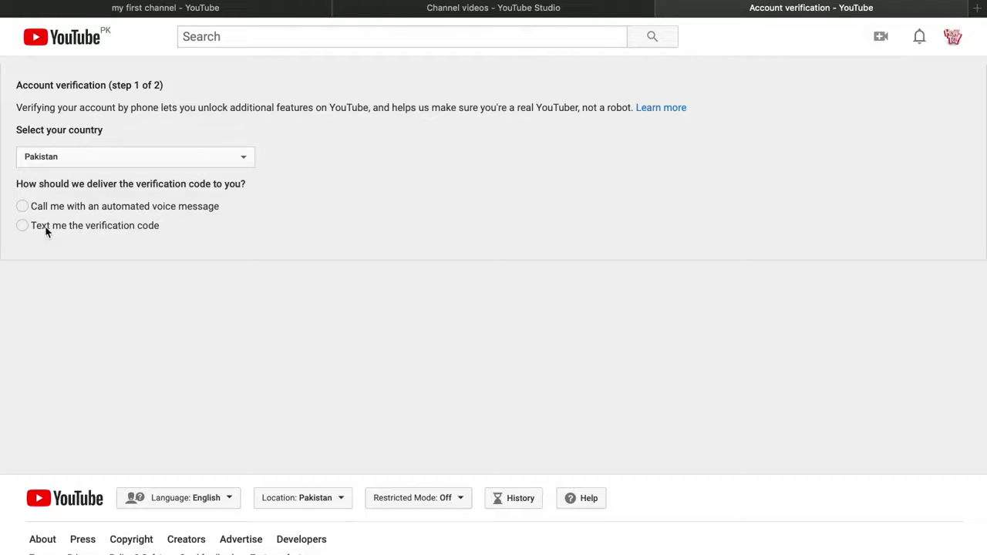
# Choose text-message verification and select the phone number field, then close the verification tab
pyautogui.click(23, 227)
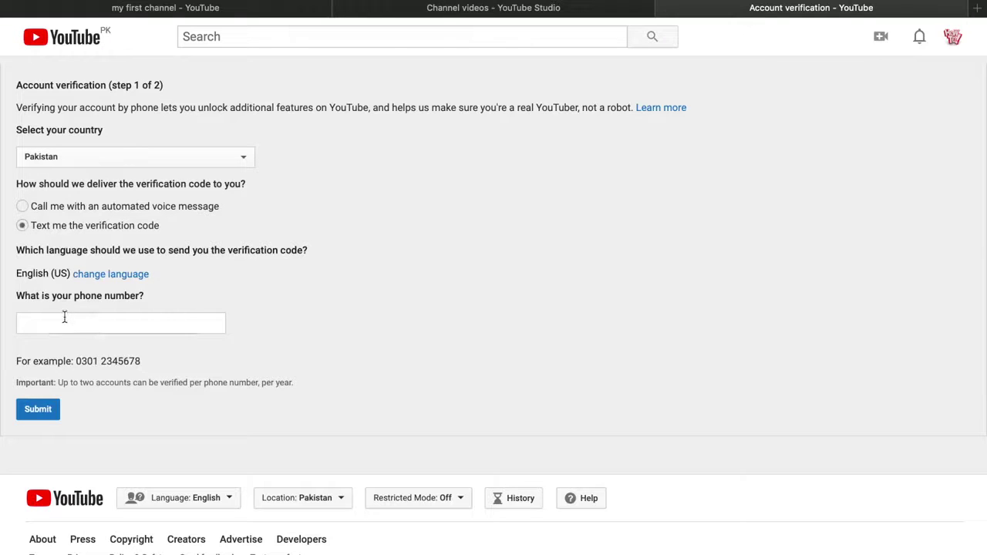
pyautogui.click(64, 317)
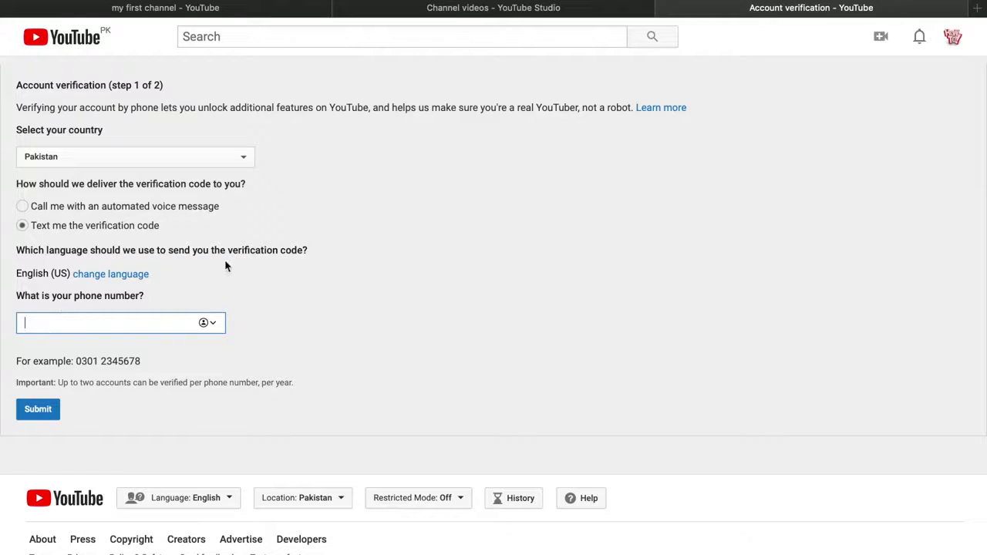
pyautogui.click(663, 10)
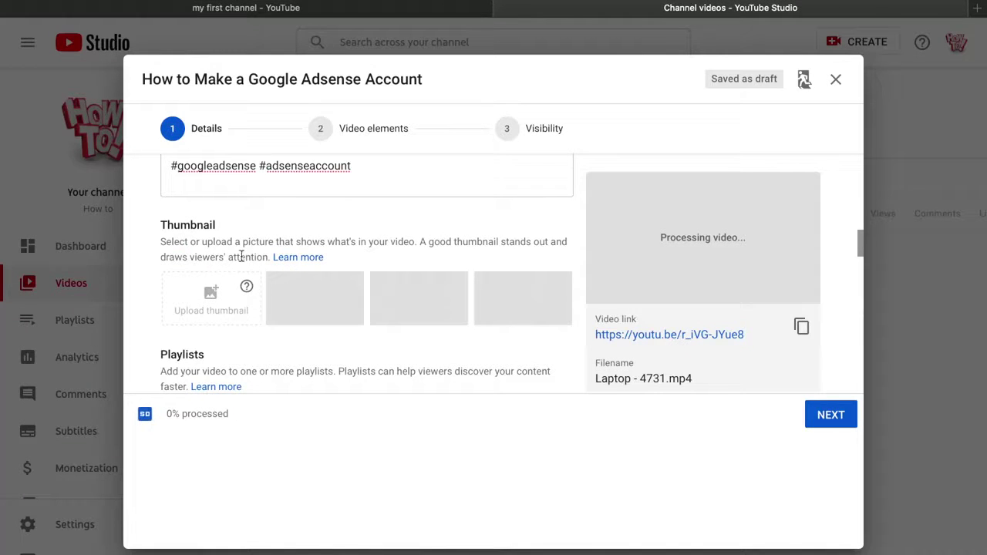
# Switch to the Tixe Schooling channel window and scroll through its VIDEOS tab uploads
pyautogui.scroll(1, 205, 297)
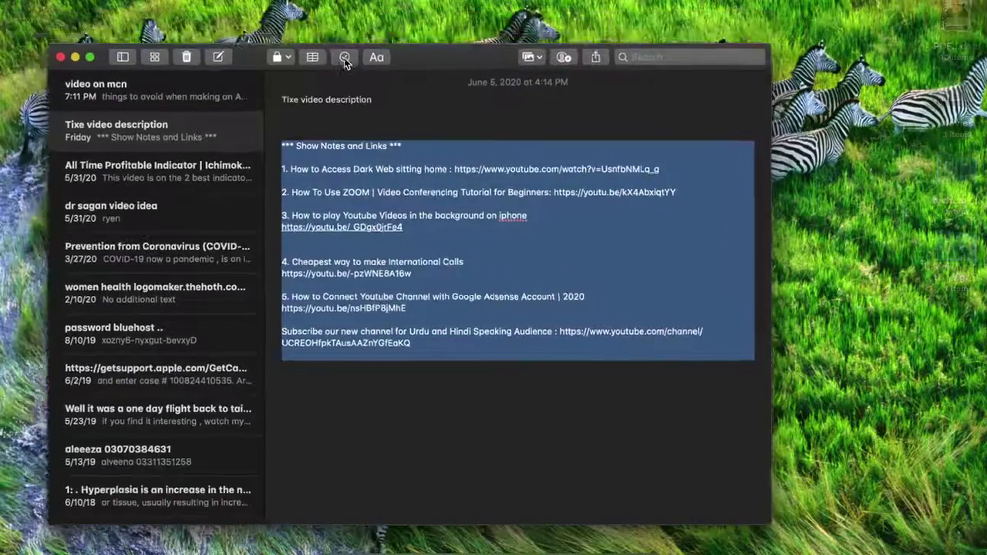
pyautogui.hotkey('ctrl', 'Up')
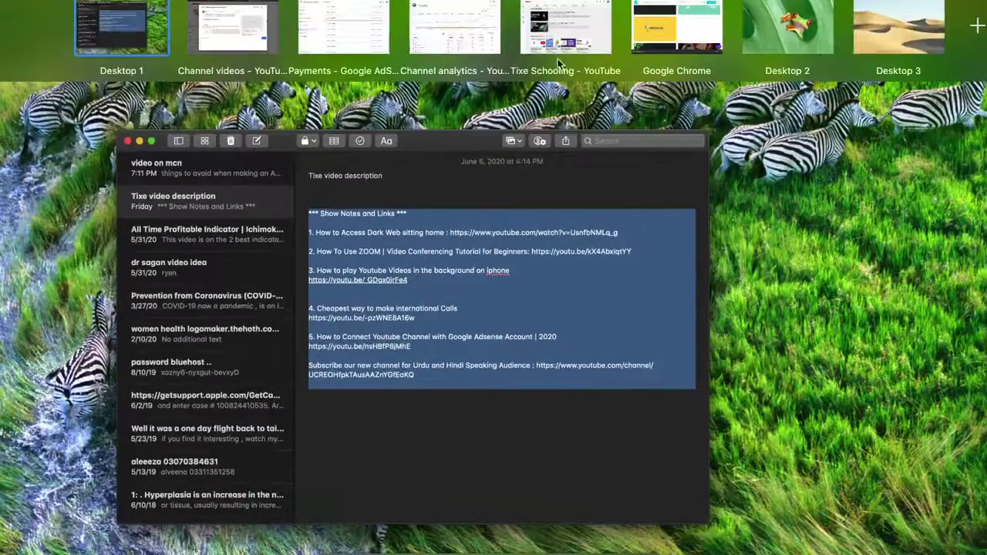
pyautogui.click(558, 58)
pyautogui.scroll(-2, 404, 326)
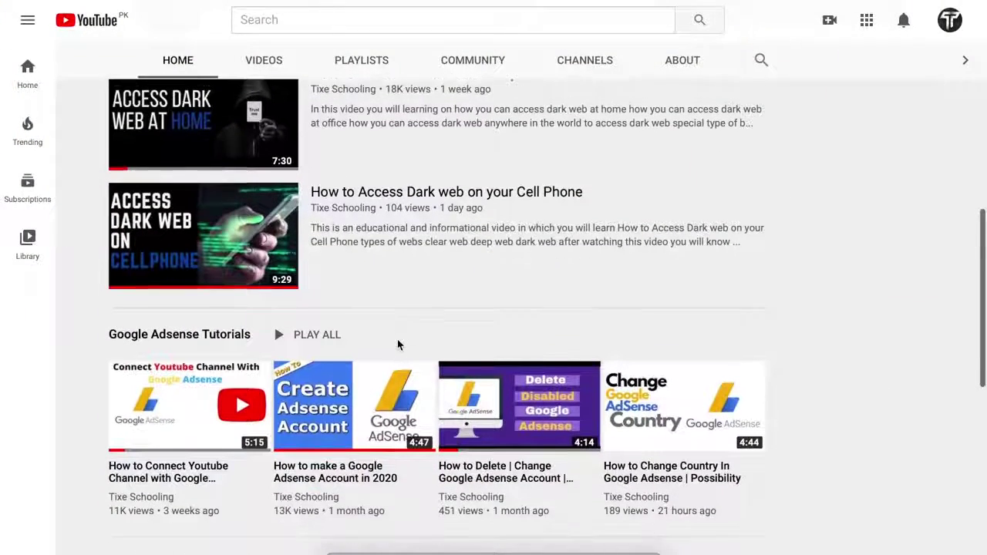
pyautogui.scroll(1, 399, 345)
pyautogui.click(256, 64)
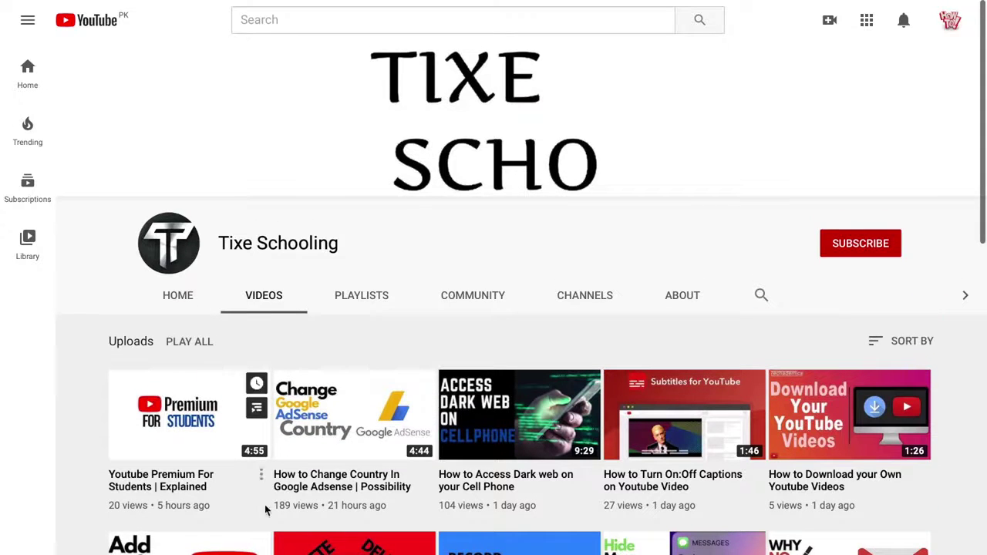
pyautogui.scroll(-1, 213, 361)
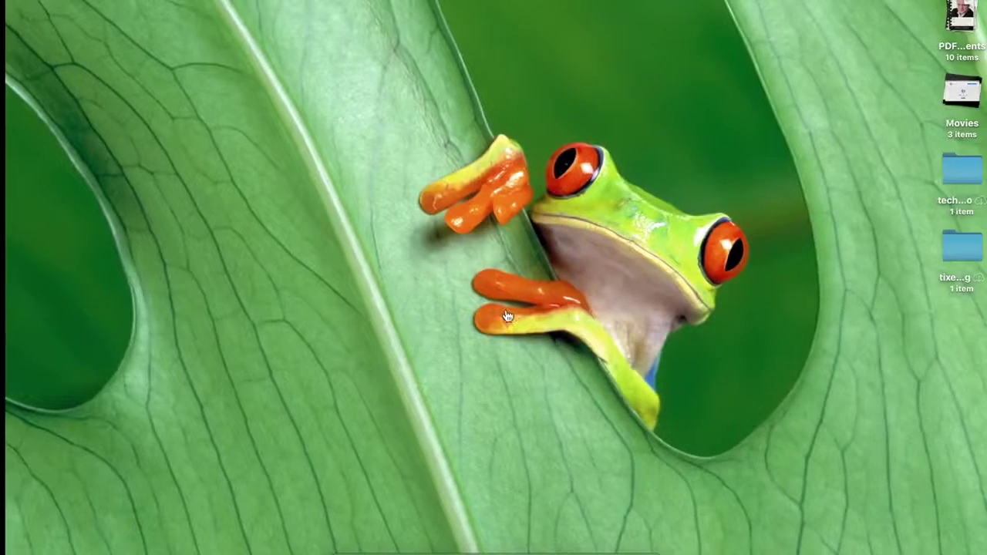
pyautogui.hotkey('ctrl', 'Up')
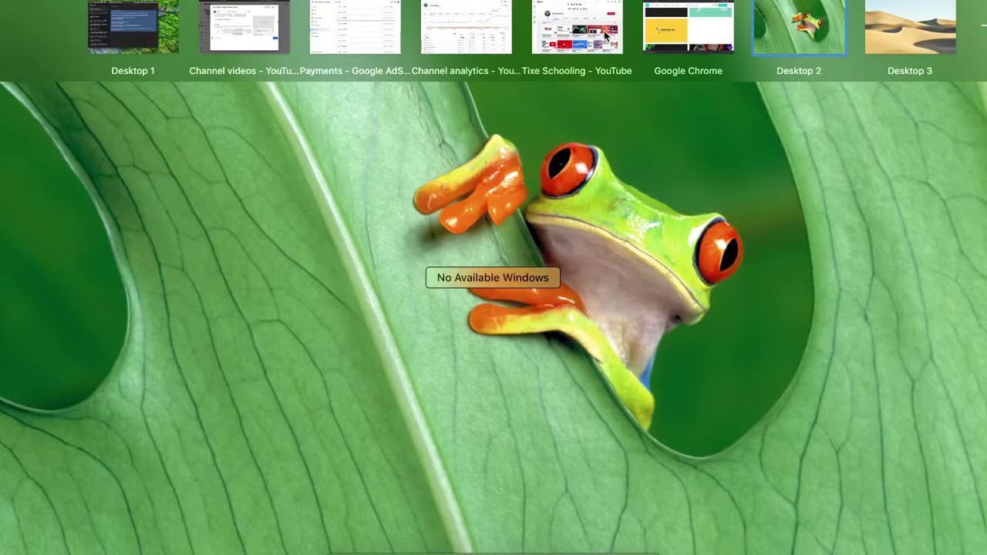
# Return to the Tixe Schooling channel home page, browse its recent uploads, and open the profile avatar menu
pyautogui.click(555, 23)
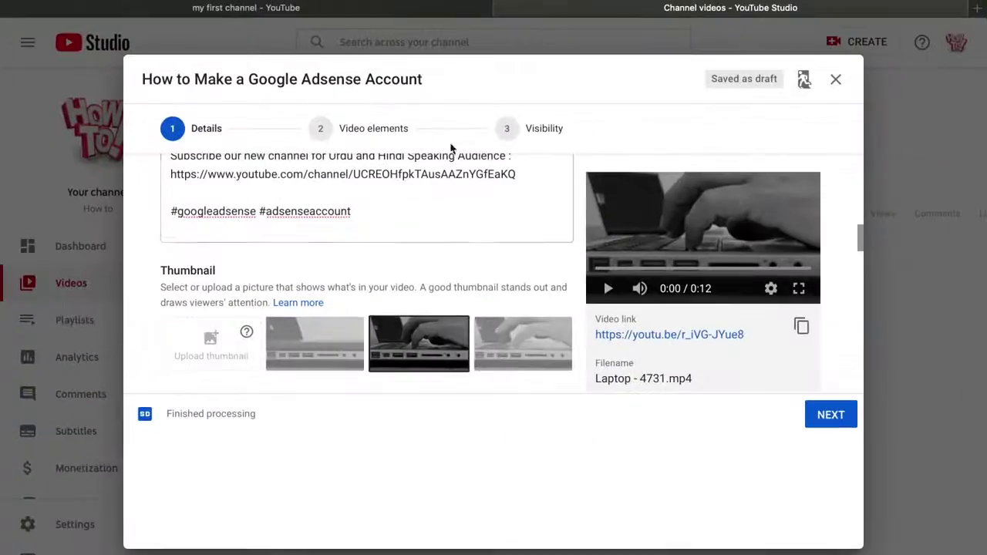
pyautogui.scroll(-5, 282, 270)
pyautogui.scroll(-5, 283, 270)
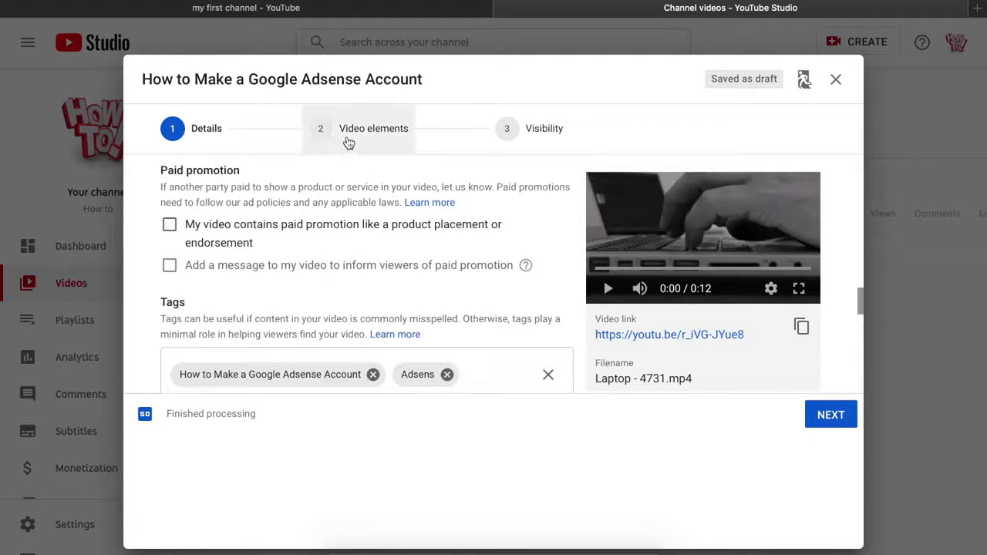
pyautogui.click(349, 143)
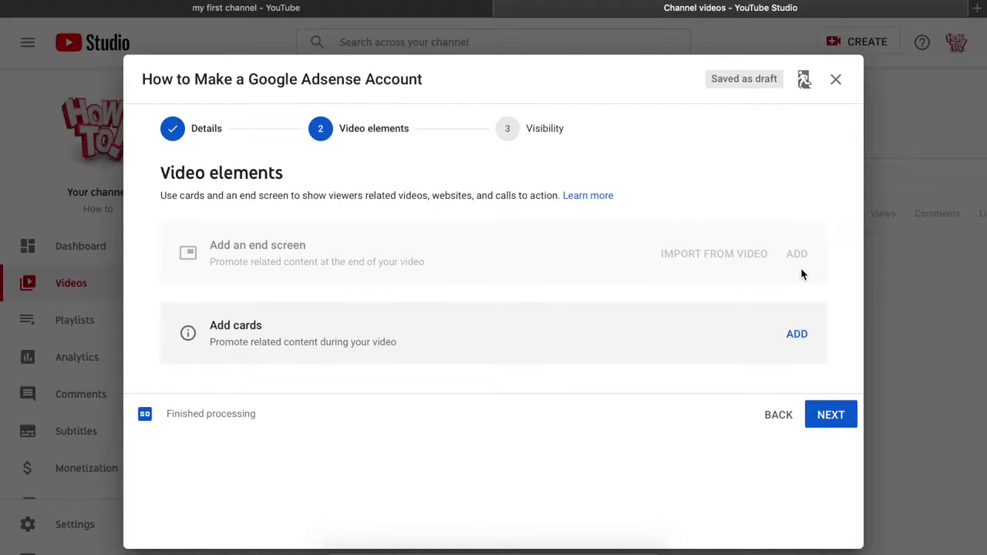
pyautogui.moveTo(790, 264)
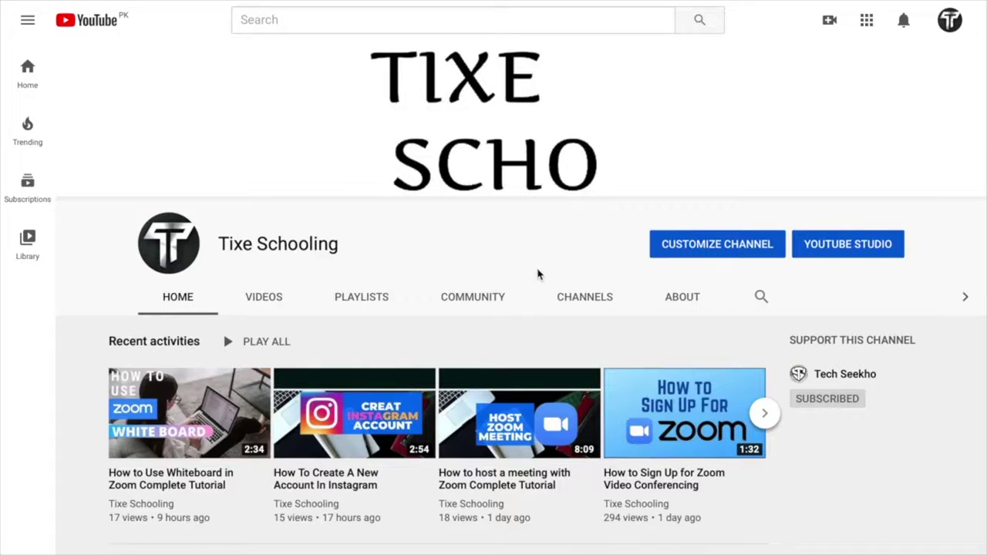
pyautogui.click(950, 22)
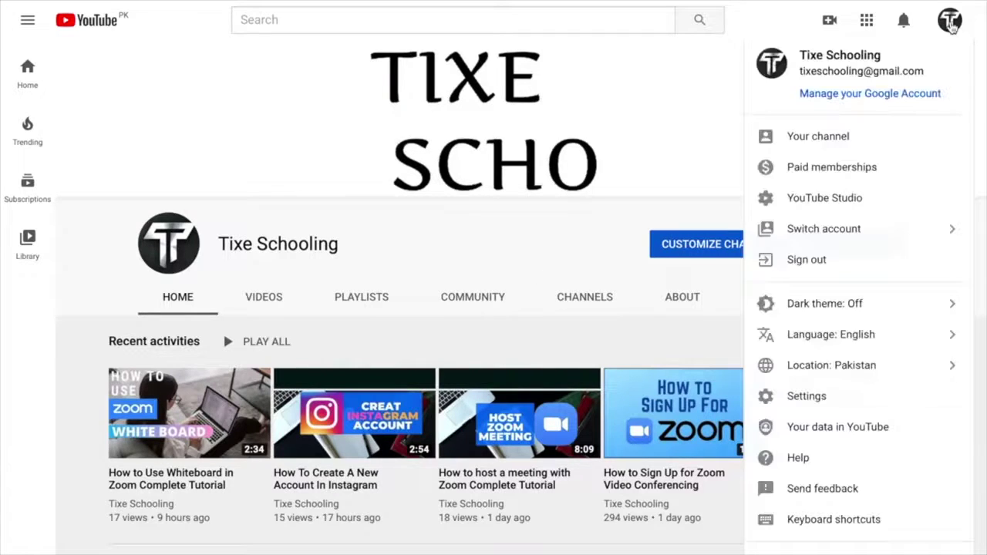
# Go to YouTube Studio's Videos list and open 'How to Use Whiteboard in Zoom Complete Tutorial'
pyautogui.click(845, 208)
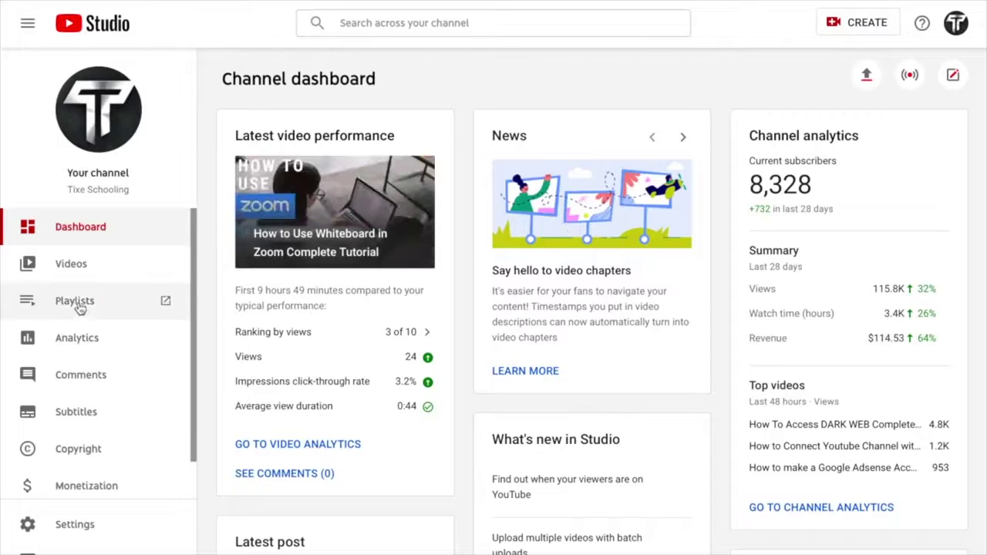
pyautogui.click(71, 265)
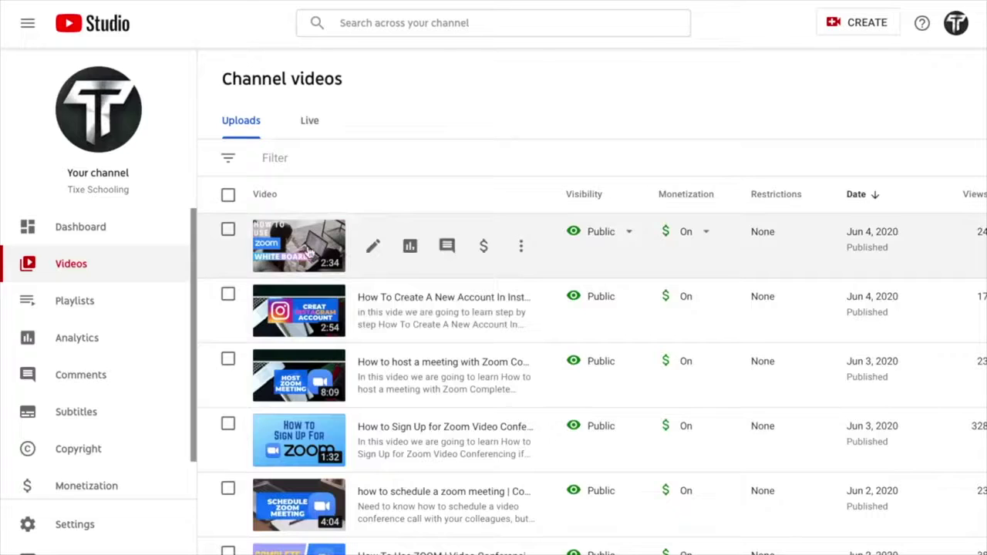
pyautogui.click(309, 251)
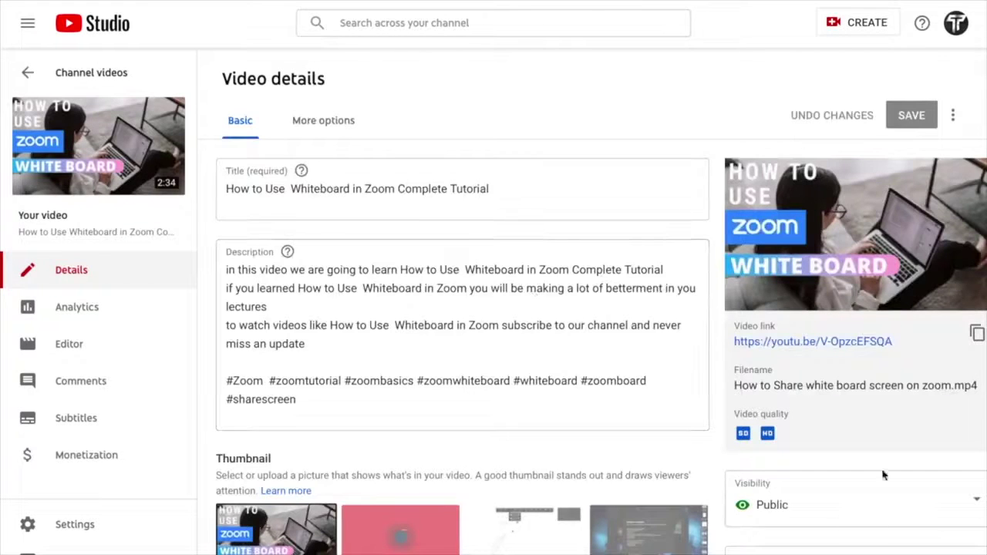
pyautogui.scroll(-4, 665, 315)
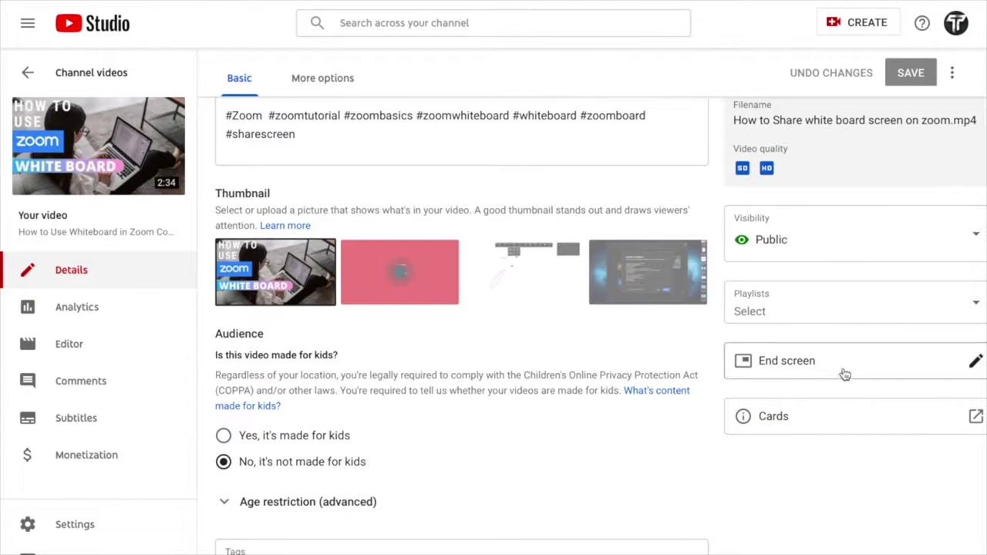
# In the end screen editor, delete the existing Best for viewer and Most recent upload elements
pyautogui.click(834, 365)
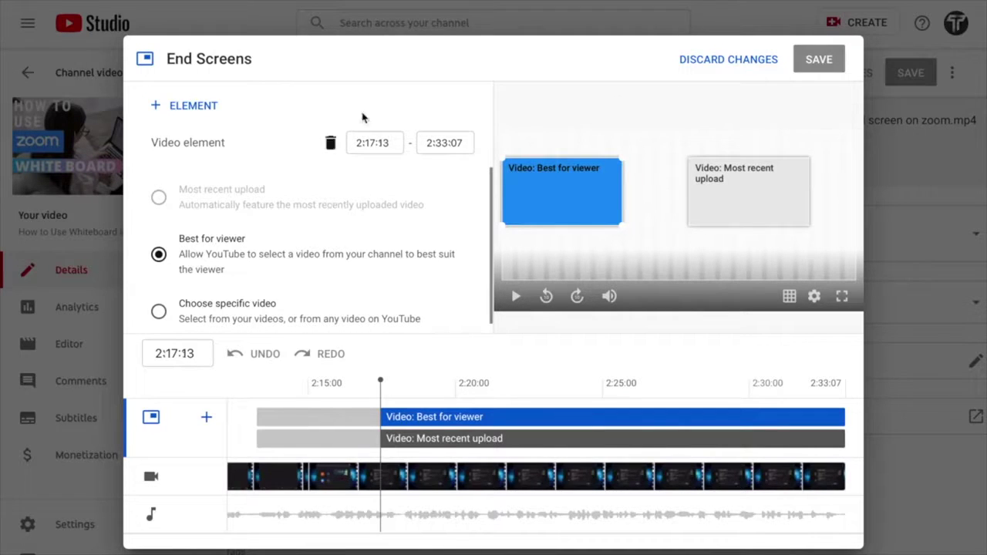
pyautogui.click(330, 144)
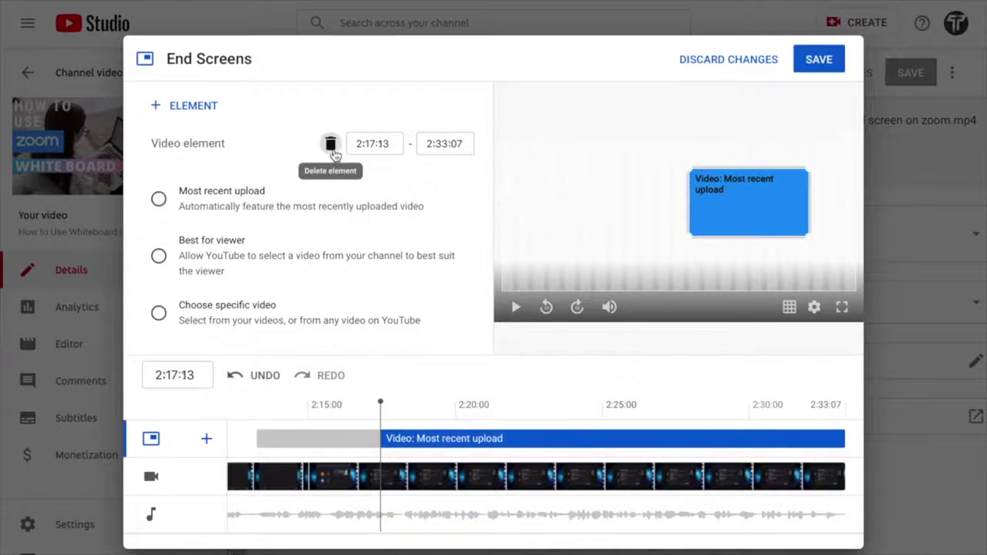
pyautogui.click(330, 144)
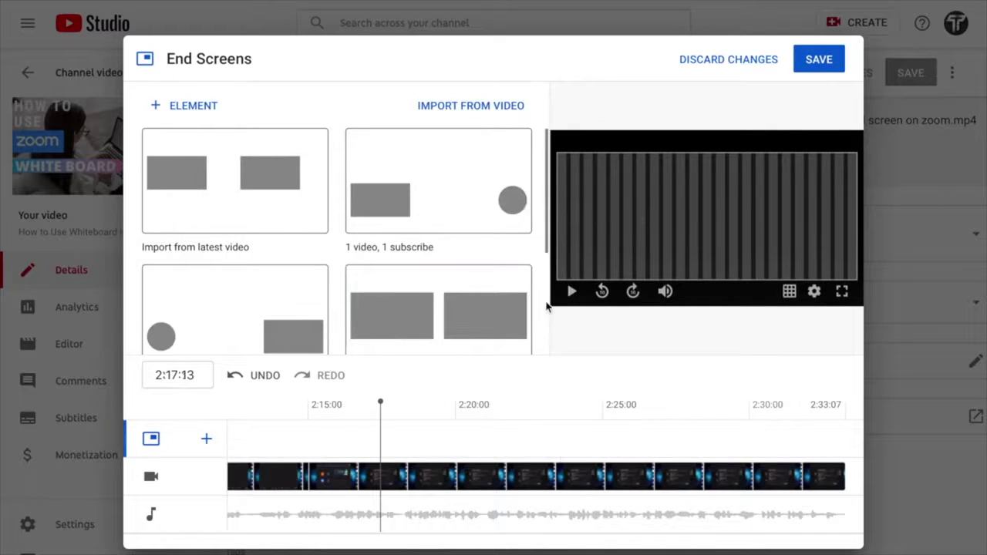
pyautogui.scroll(-3, 490, 281)
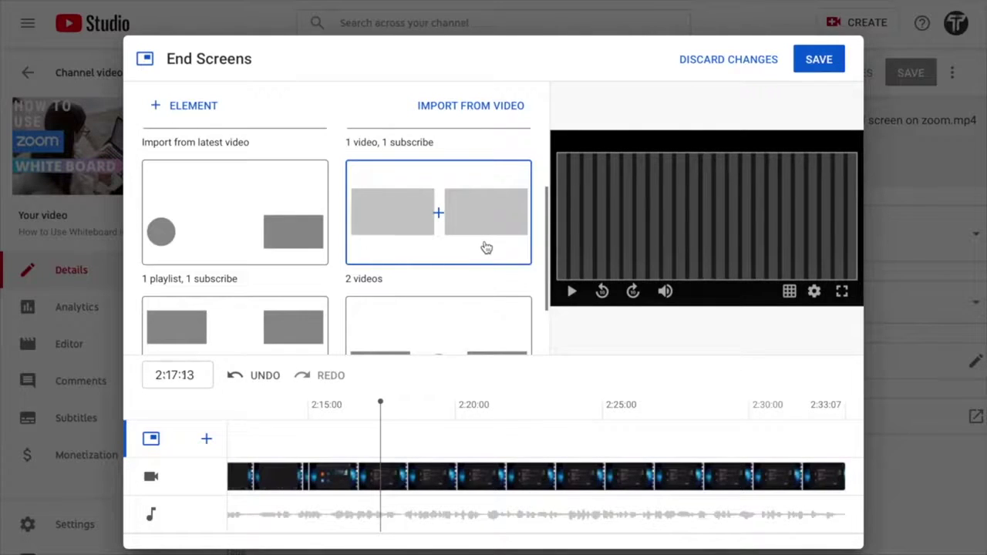
pyautogui.scroll(-1, 486, 246)
pyautogui.scroll(2, 417, 257)
pyautogui.scroll(1, 399, 261)
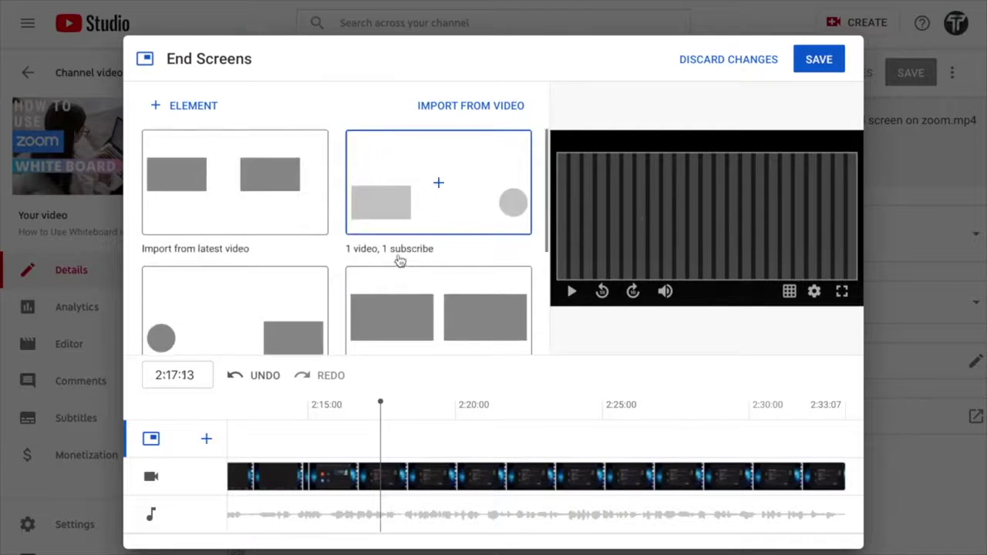
# Apply the '2 videos' end screen template
pyautogui.click(186, 107)
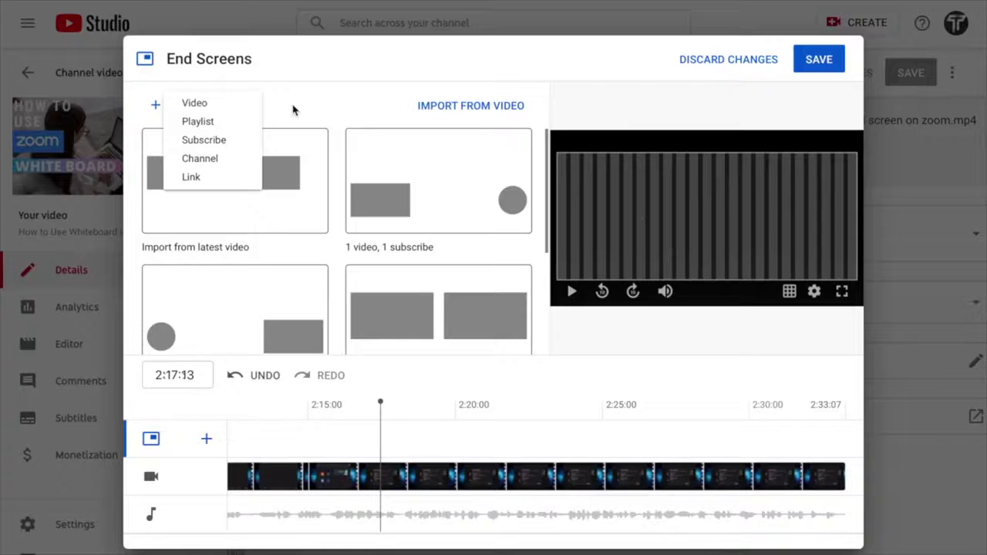
pyautogui.click(337, 103)
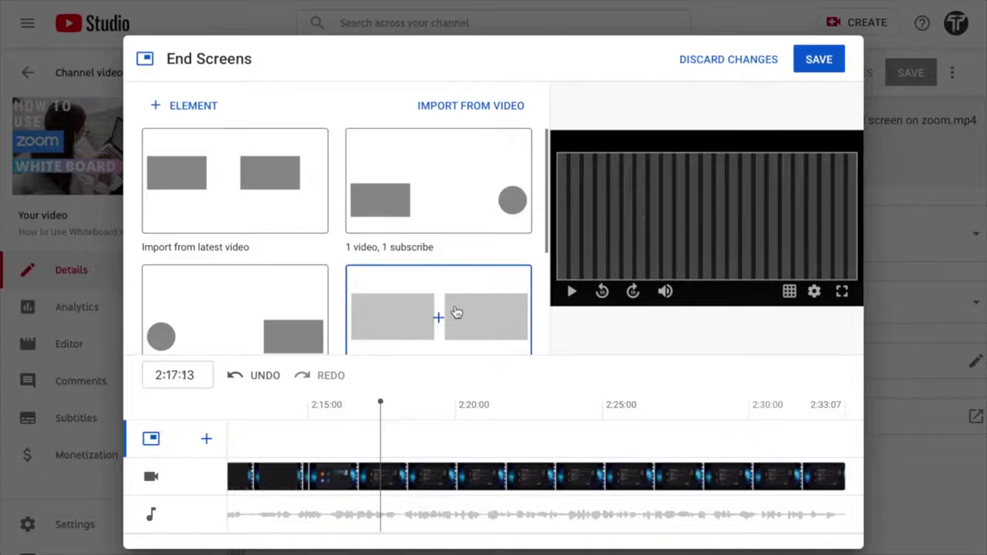
pyautogui.click(456, 312)
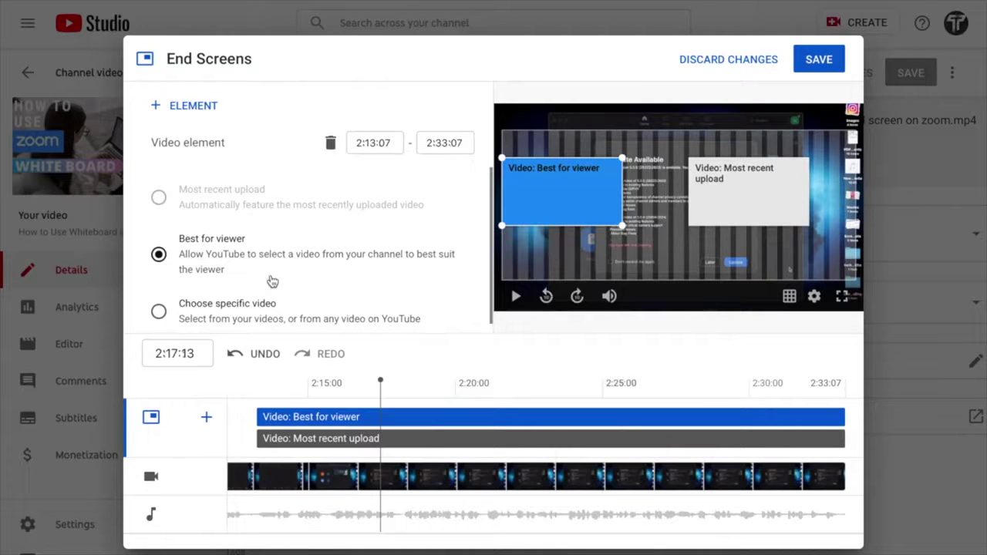
pyautogui.scroll(-1, 277, 280)
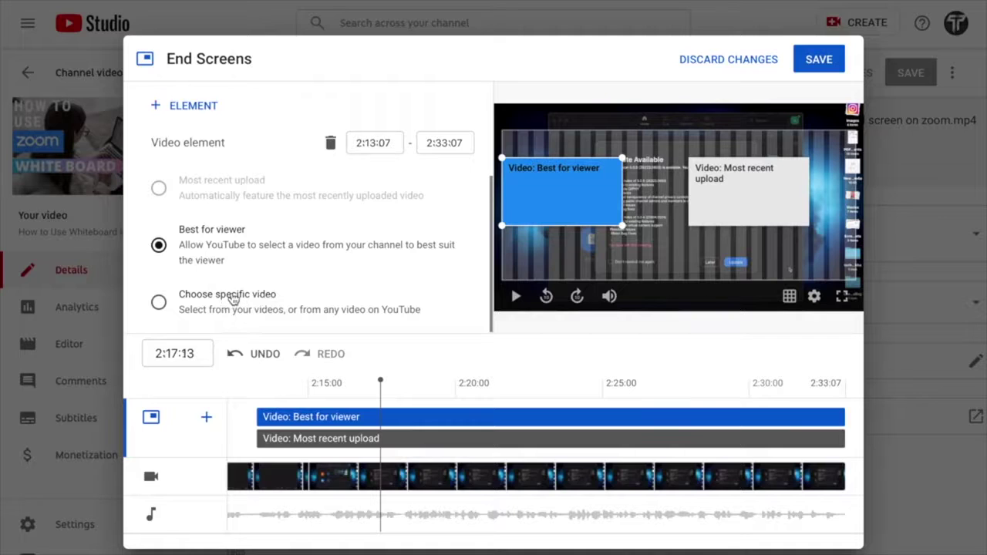
# Check the Most recent upload element and save the new end screen
pyautogui.click(171, 106)
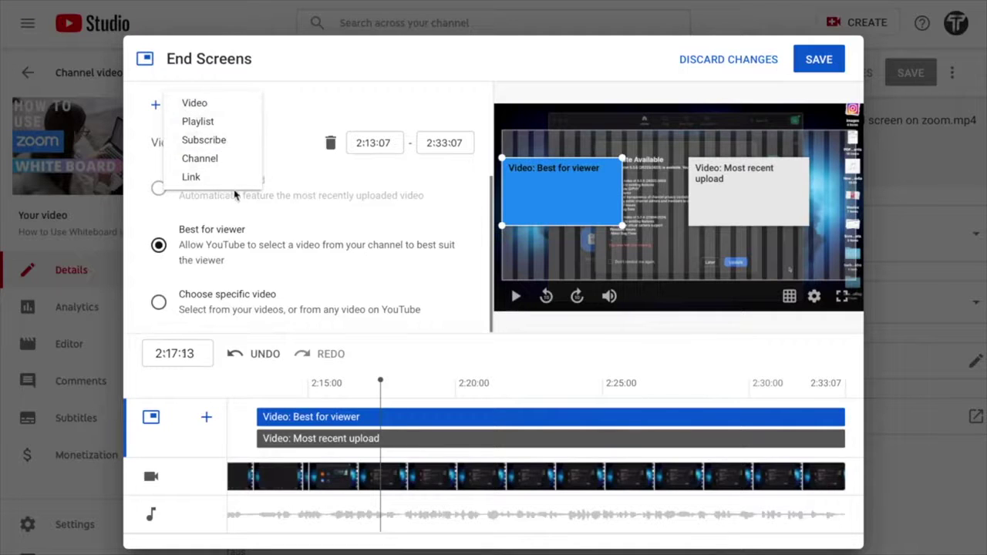
pyautogui.click(752, 210)
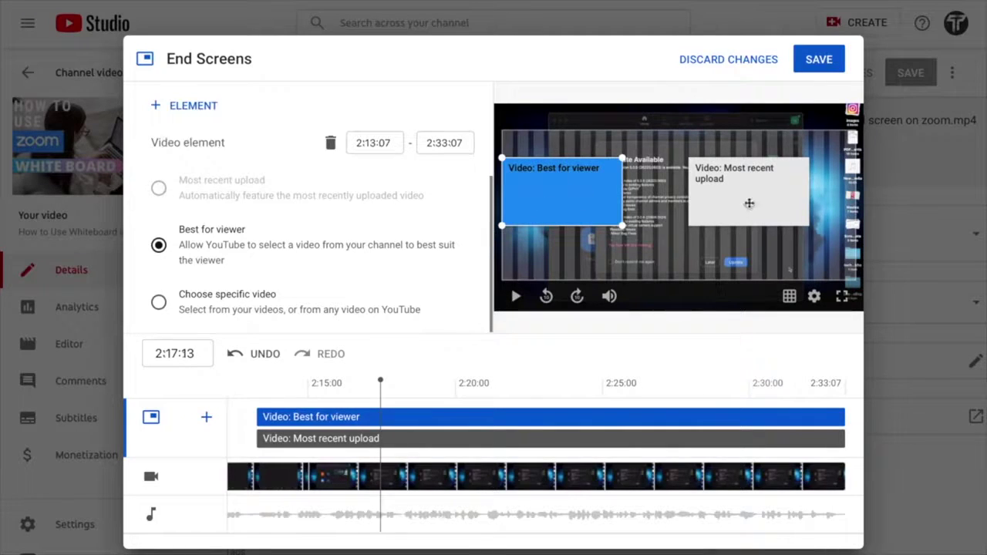
pyautogui.click(750, 207)
pyautogui.click(199, 110)
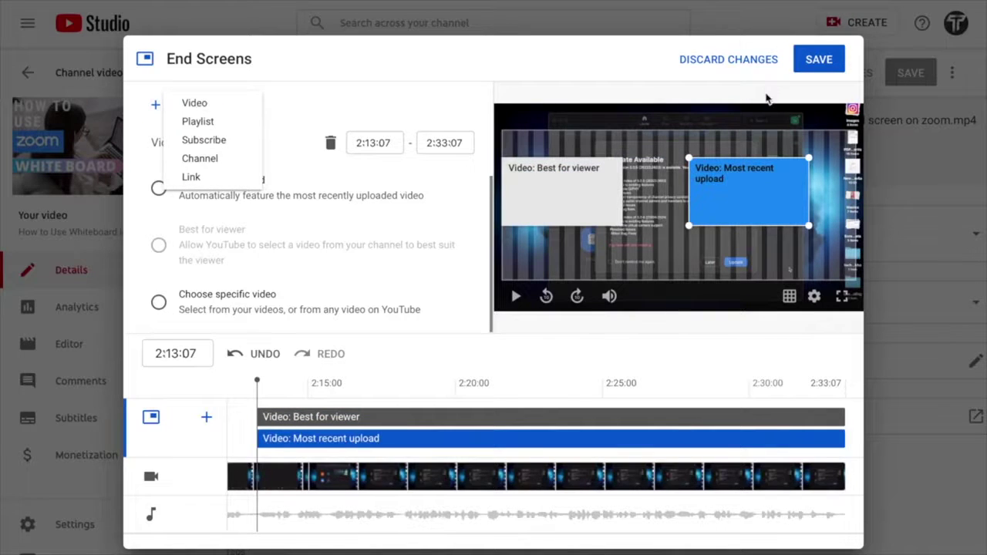
pyautogui.click(815, 66)
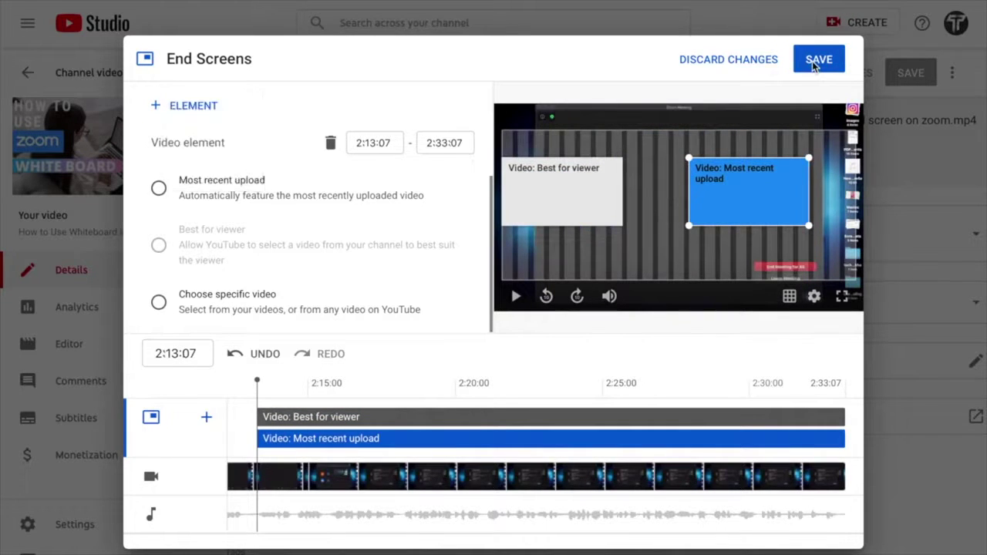
pyautogui.click(815, 66)
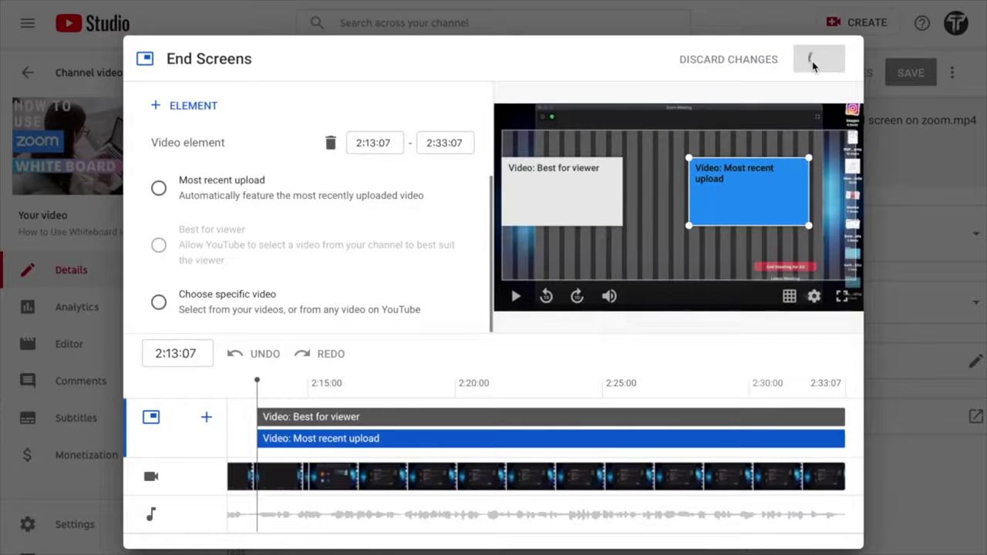
pyautogui.scroll(4, 617, 239)
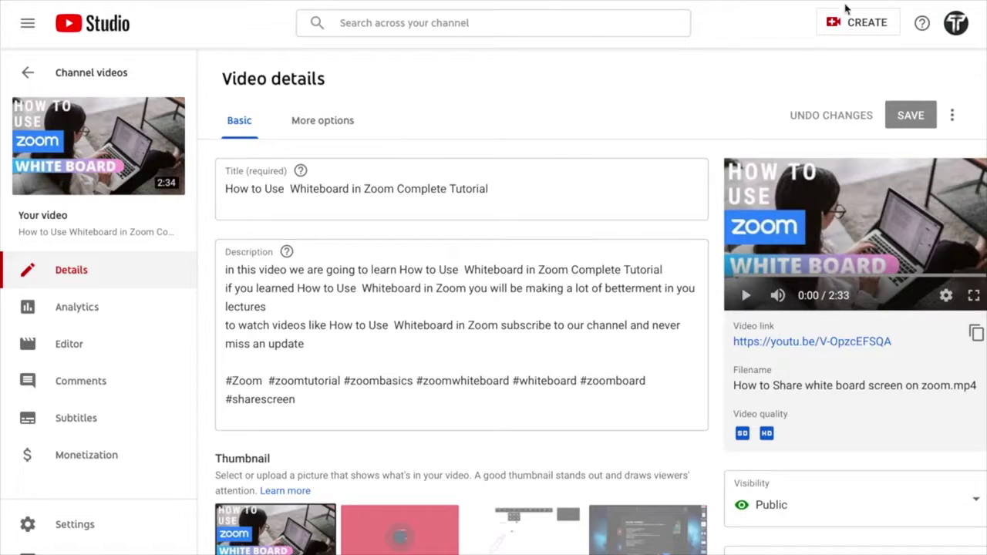
# Upload the 'how to scedule a zoom meeting' video file from recent files
pyautogui.click(856, 29)
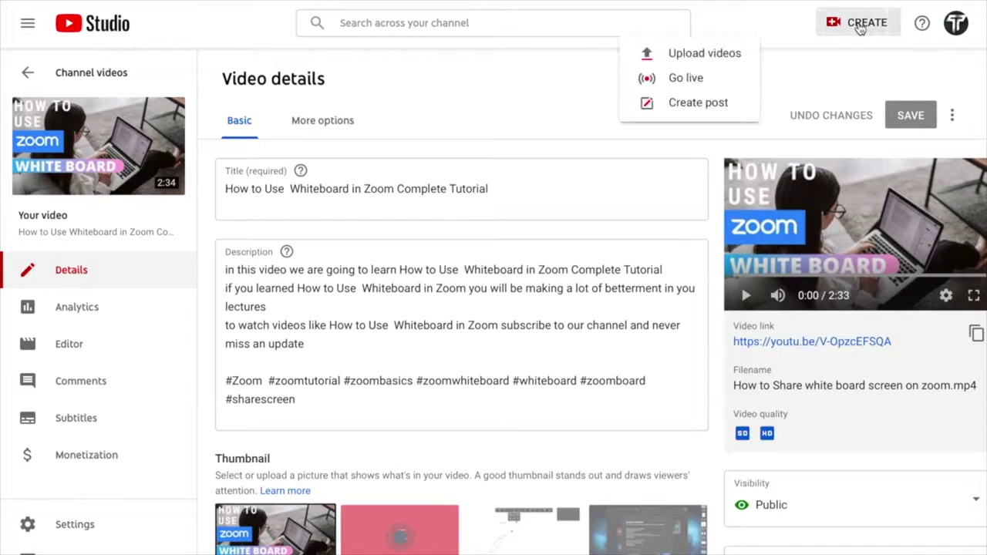
pyautogui.click(716, 56)
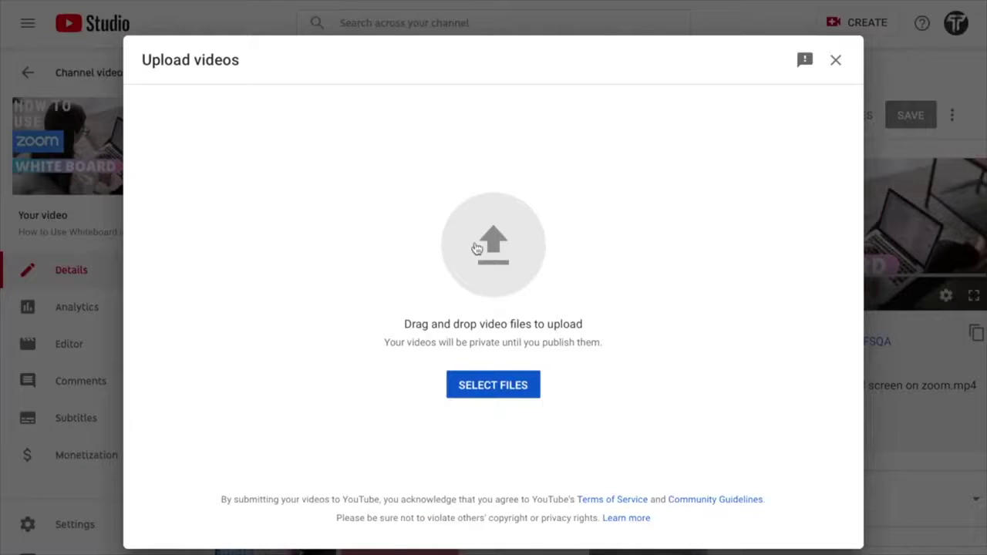
pyautogui.click(476, 248)
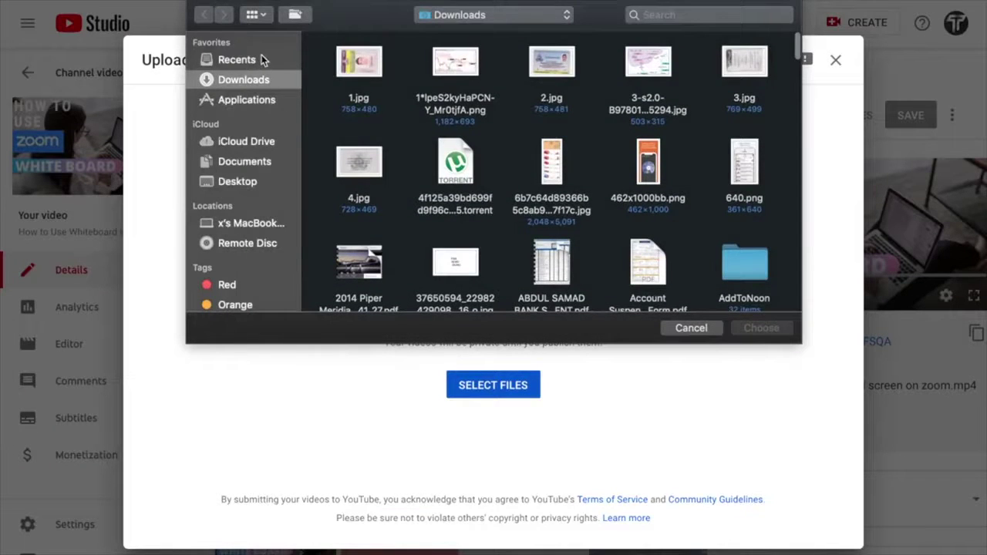
pyautogui.click(261, 57)
pyautogui.click(336, 92)
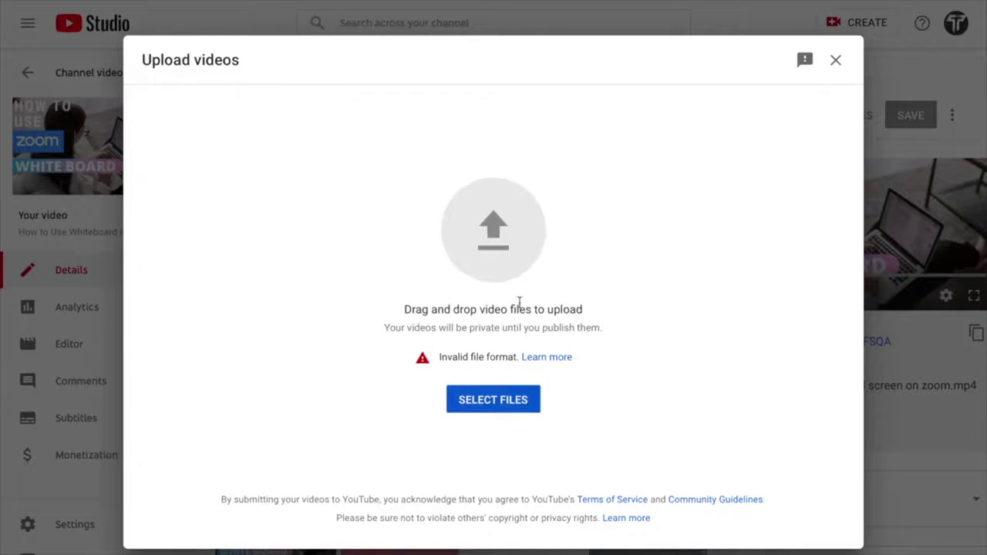
pyautogui.click(467, 414)
pyautogui.click(285, 59)
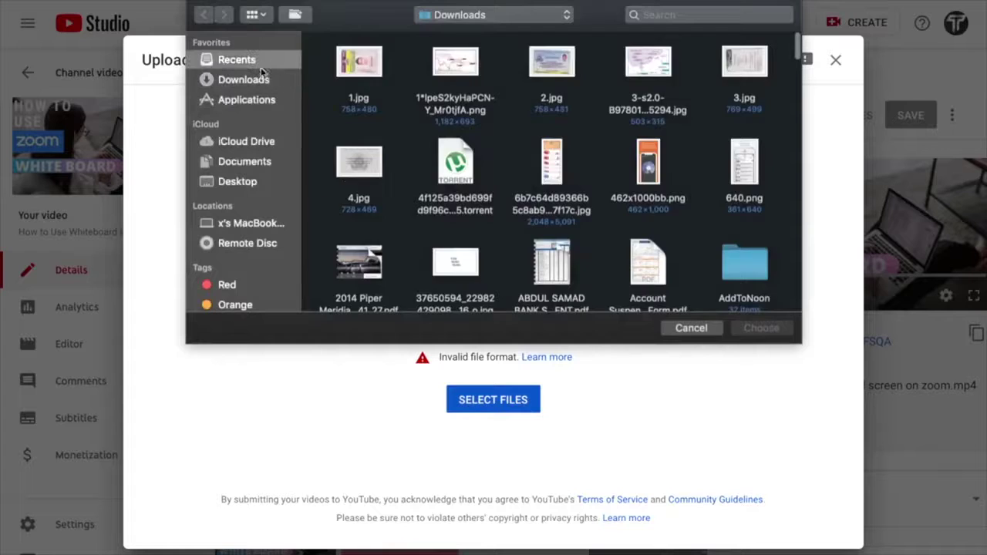
pyautogui.click(362, 89)
pyautogui.doubleClick(367, 89)
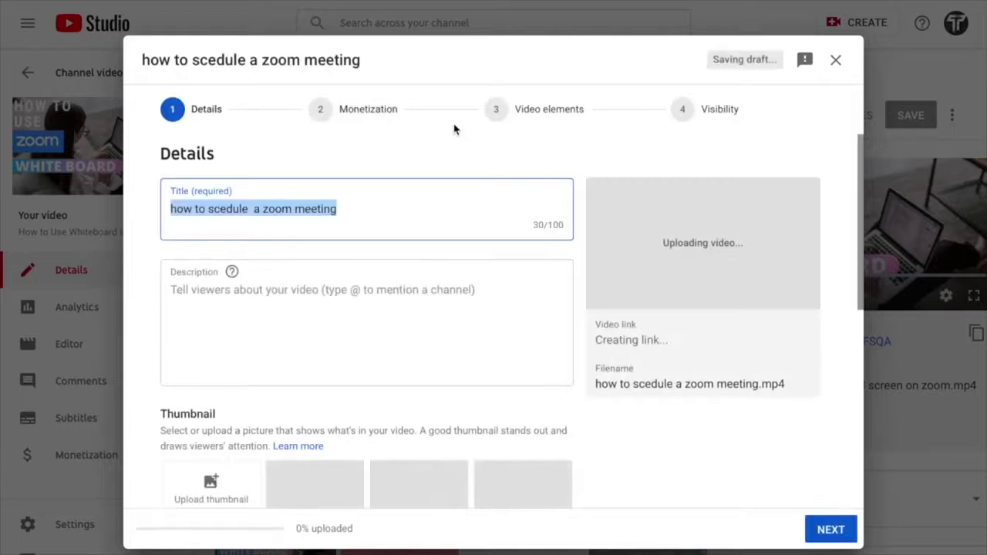
# Mark the video as not made for kids and go to the Monetization step
pyautogui.scroll(-5, 301, 332)
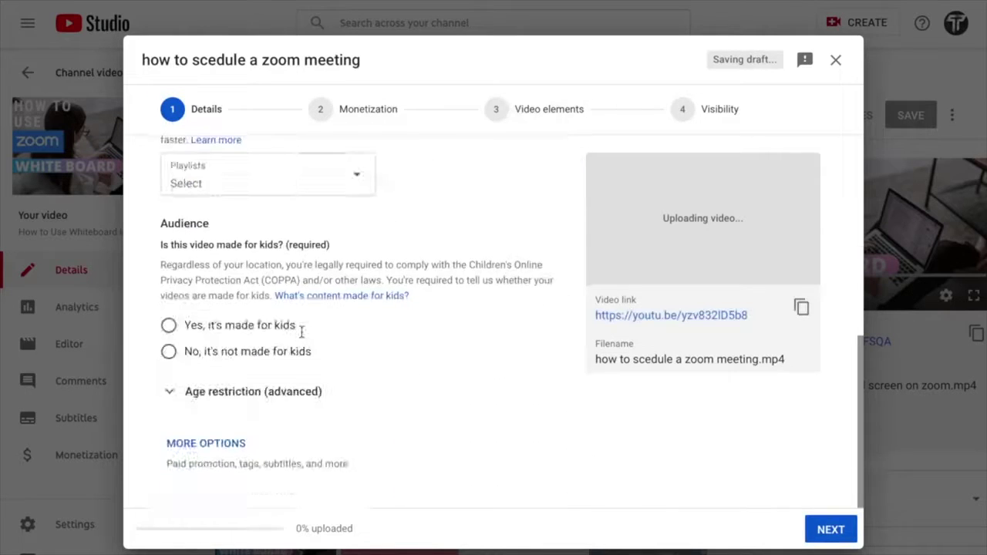
pyautogui.click(251, 363)
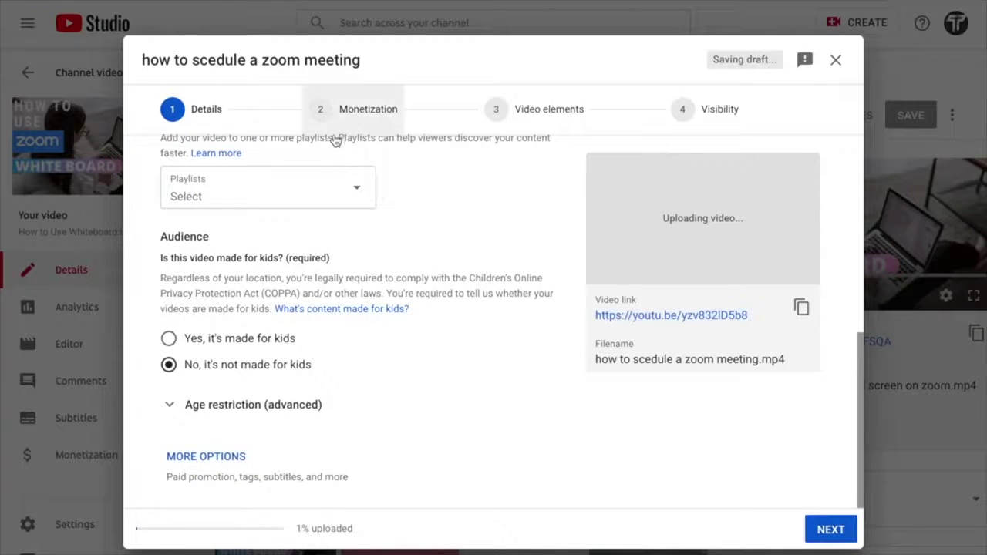
pyautogui.click(336, 109)
# Set monetization to On and continue to the Video elements step
pyautogui.click(242, 246)
pyautogui.click(185, 226)
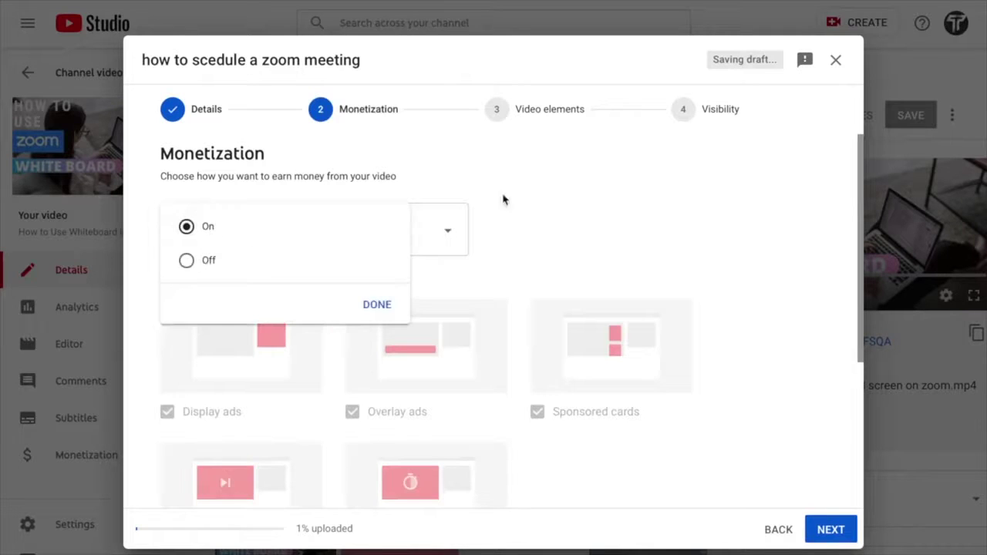
pyautogui.click(530, 134)
pyautogui.click(263, 241)
pyautogui.click(188, 228)
pyautogui.click(549, 107)
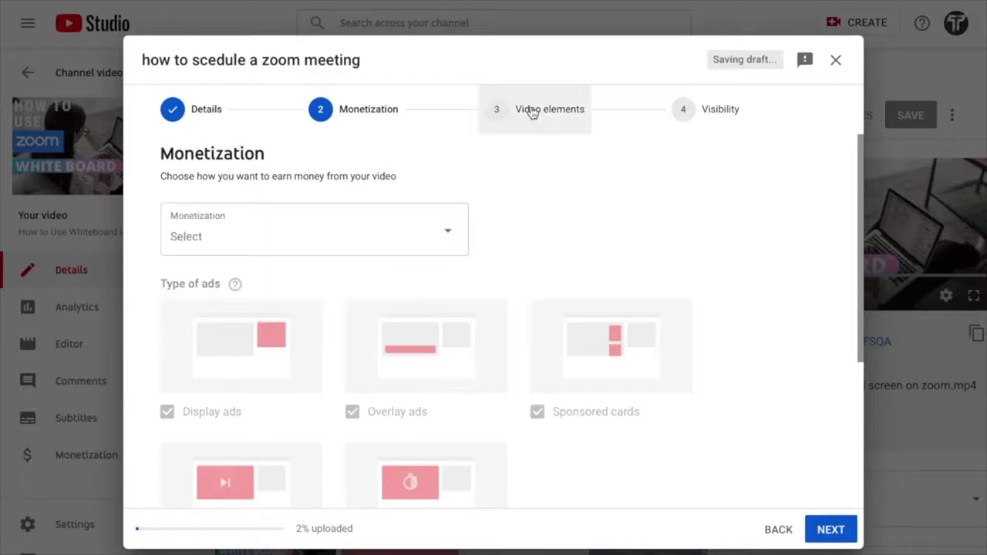
pyautogui.click(531, 111)
pyautogui.click(368, 233)
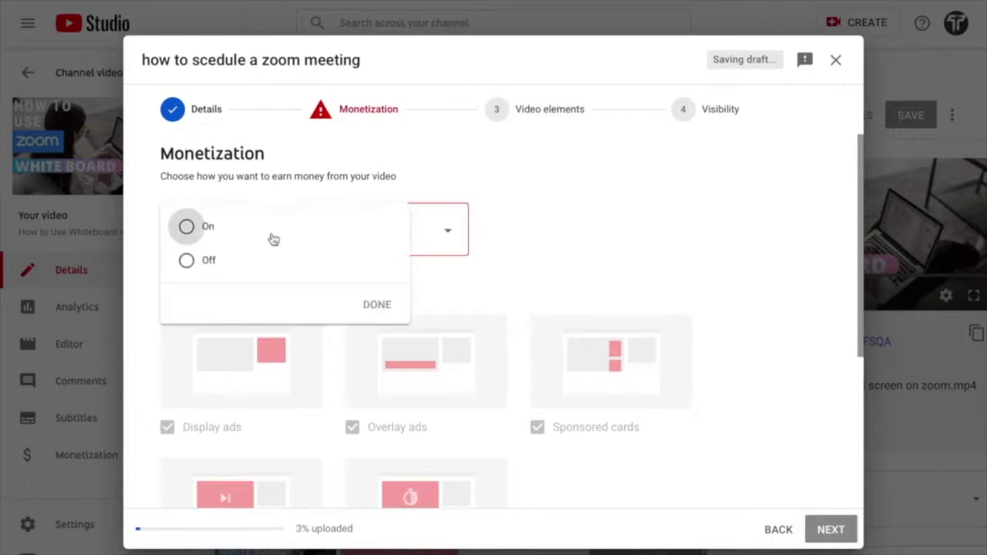
pyautogui.click(186, 227)
pyautogui.click(377, 305)
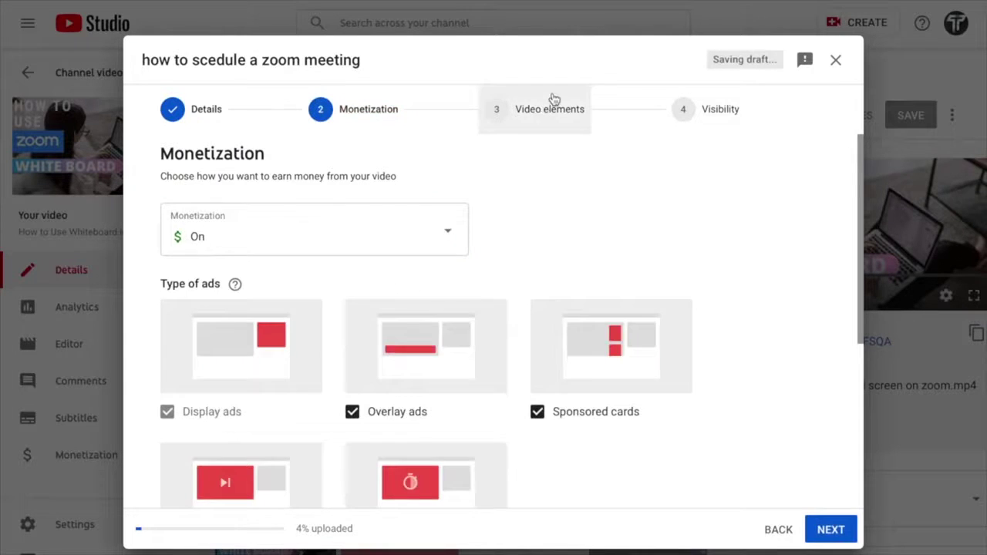
pyautogui.click(551, 104)
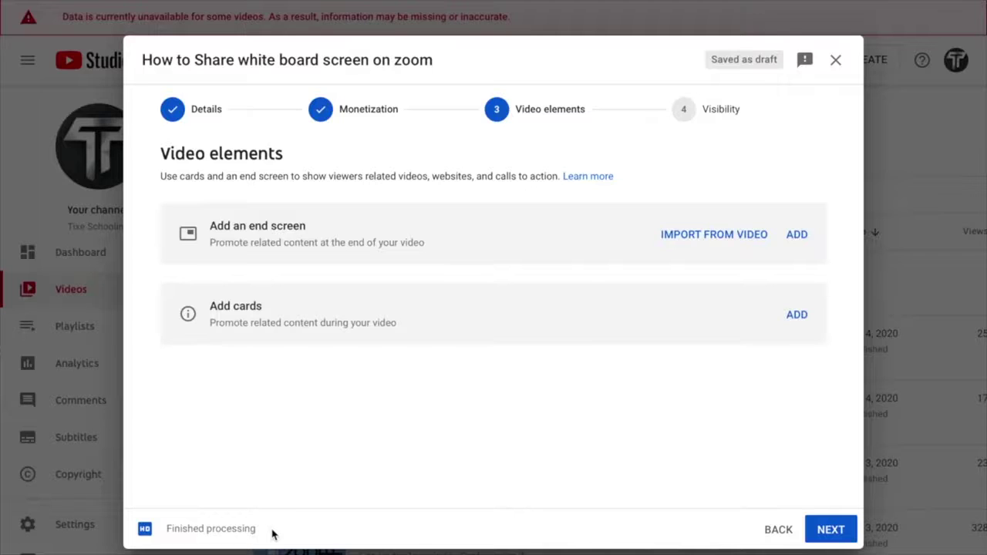
# Start adding an end screen and apply the two-video template
pyautogui.tripleClick(169, 529)
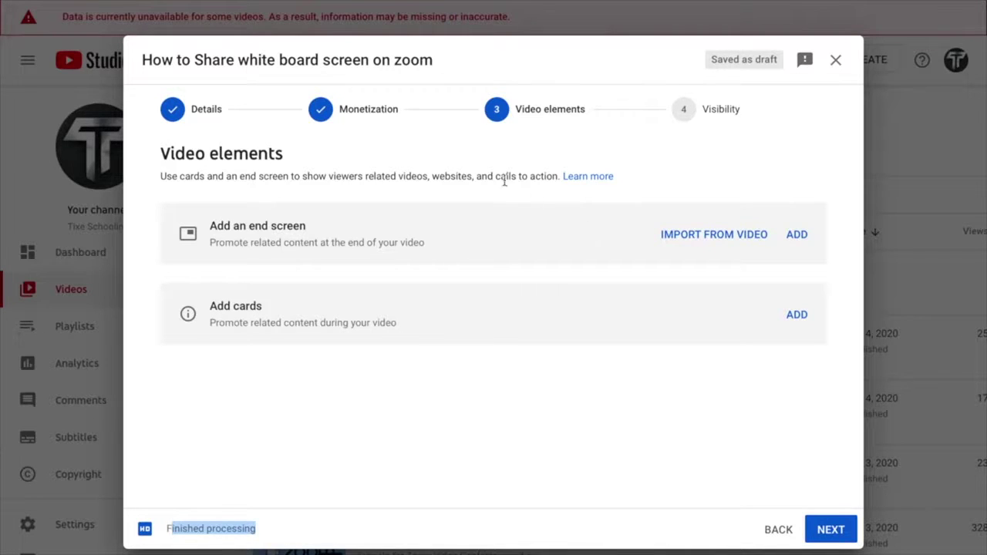
pyautogui.click(802, 241)
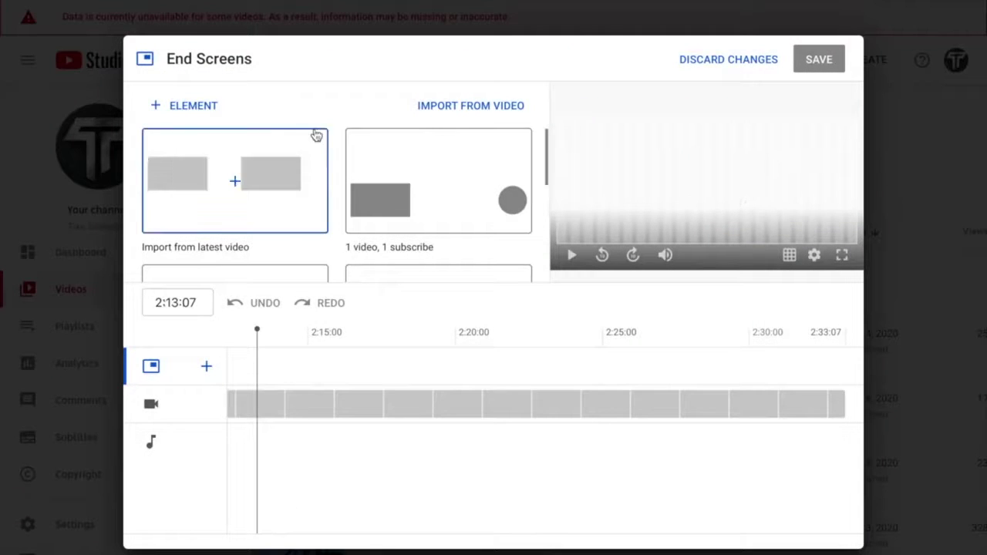
pyautogui.scroll(-1, 318, 133)
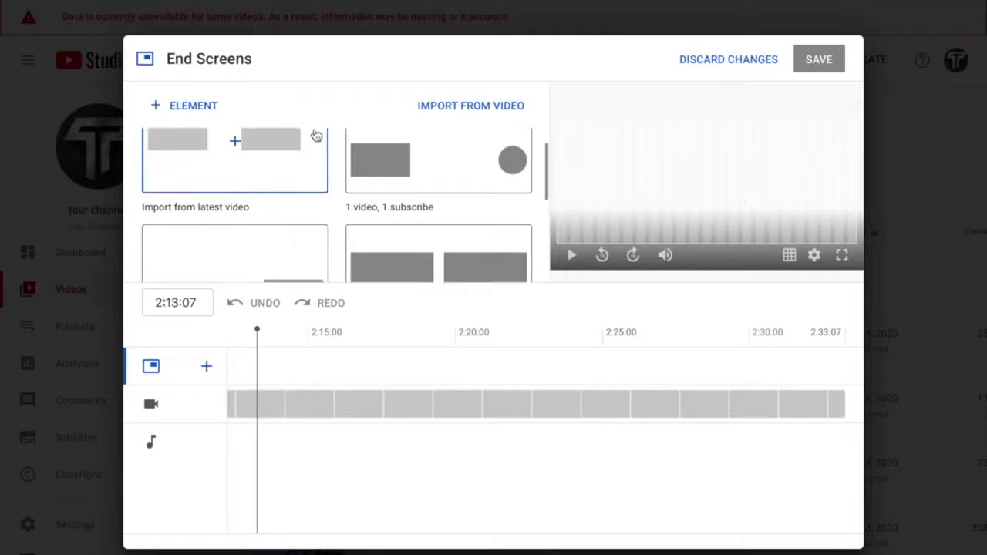
pyautogui.click(438, 230)
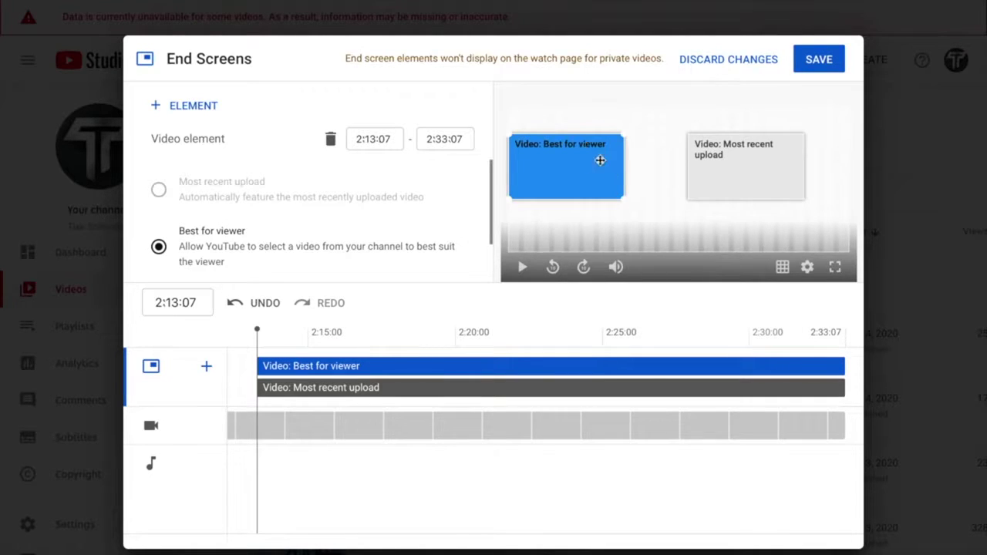
# Add a video element featuring 'How To Access DARK WEB Complete Tutorial'
pyautogui.click(577, 148)
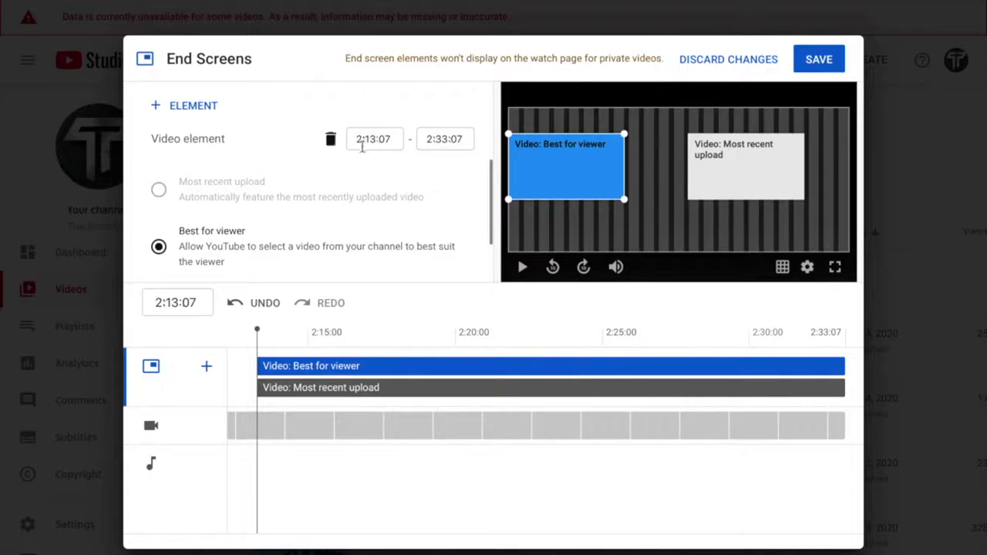
pyautogui.click(198, 105)
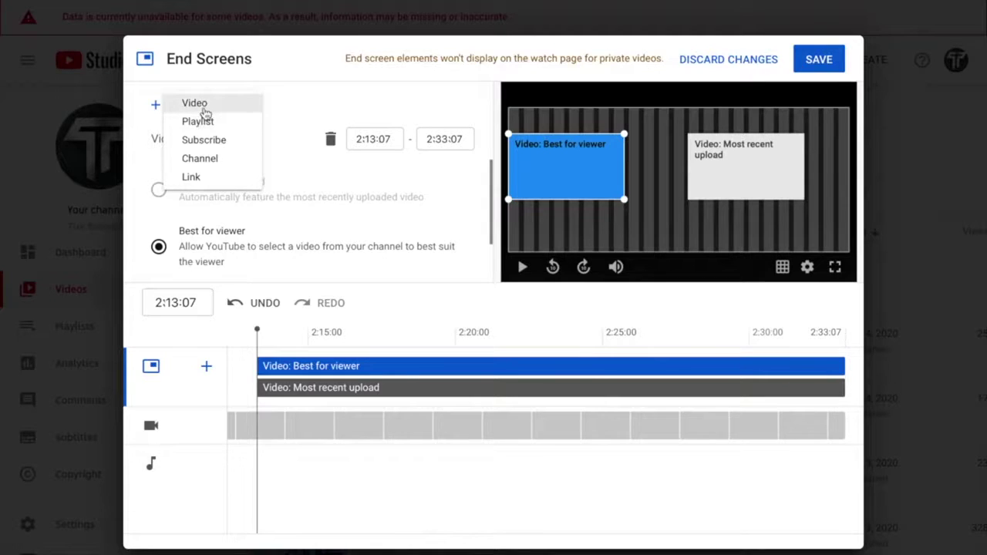
pyautogui.click(204, 106)
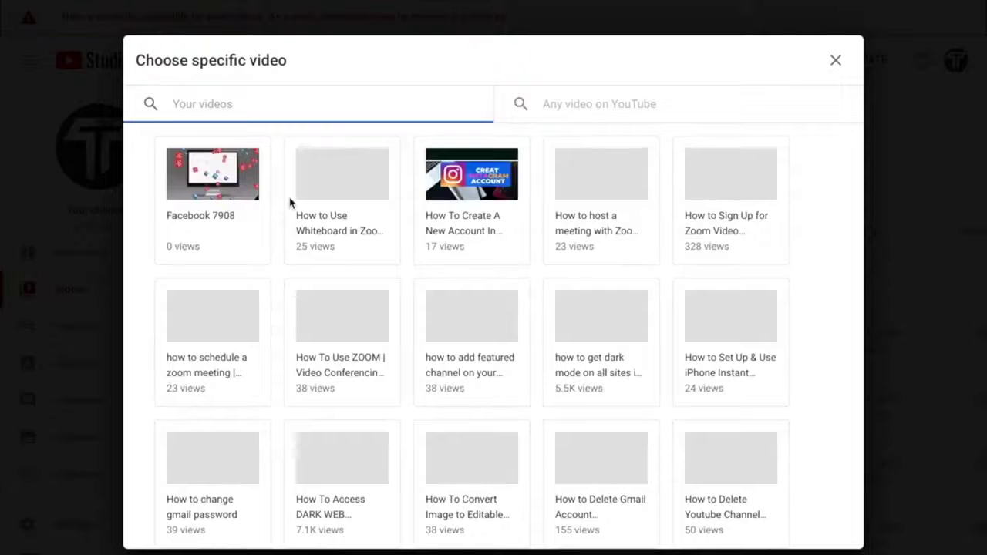
pyautogui.scroll(-2, 330, 264)
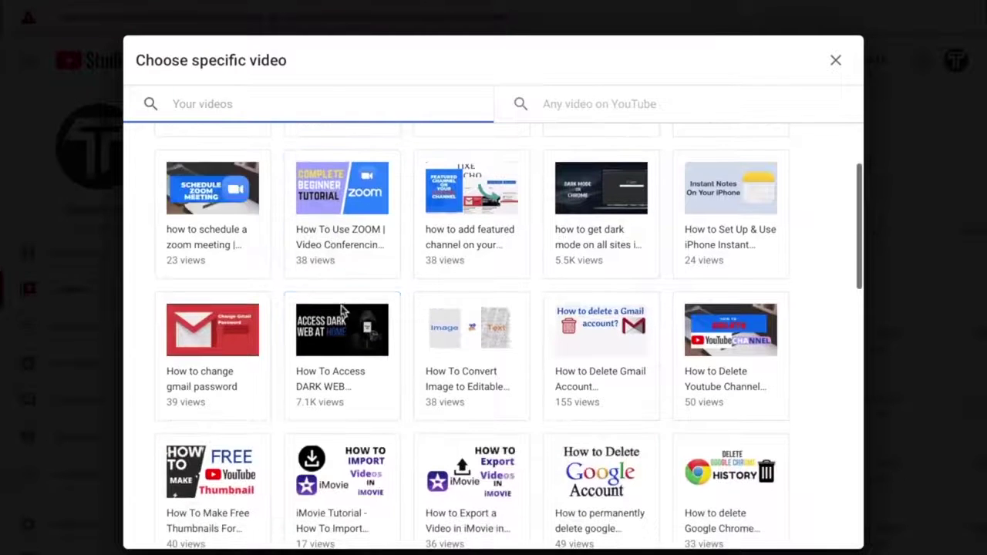
pyautogui.click(323, 344)
# Arrange the end screen elements: Best for viewer top-left, DARK WEB below, Most recent upload higher
pyautogui.moveTo(590, 156); pyautogui.dragTo(690, 223)
pyautogui.moveTo(598, 196); pyautogui.dragTo(574, 164)
pyautogui.moveTo(666, 254); pyautogui.dragTo(577, 231)
pyautogui.click(602, 336)
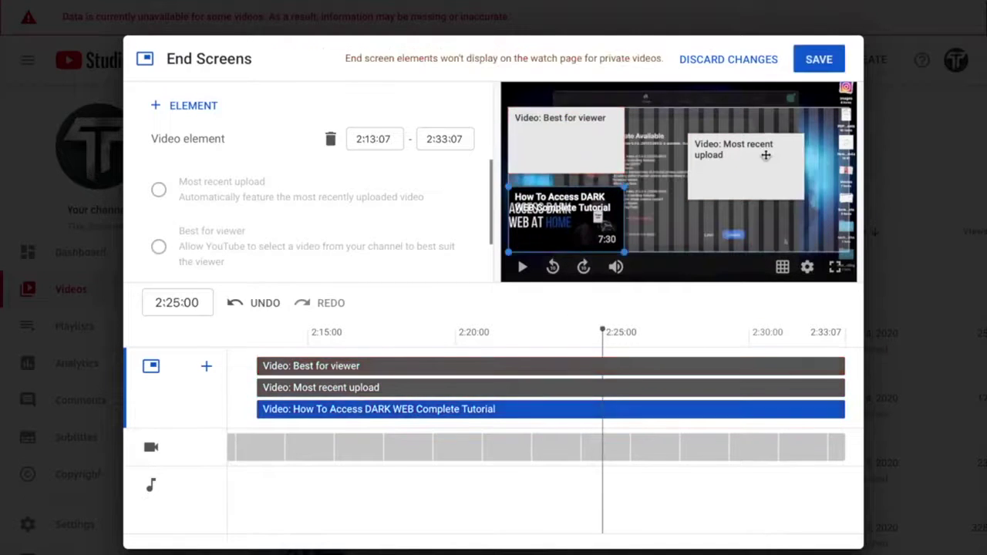
pyautogui.moveTo(719, 189); pyautogui.dragTo(719, 159)
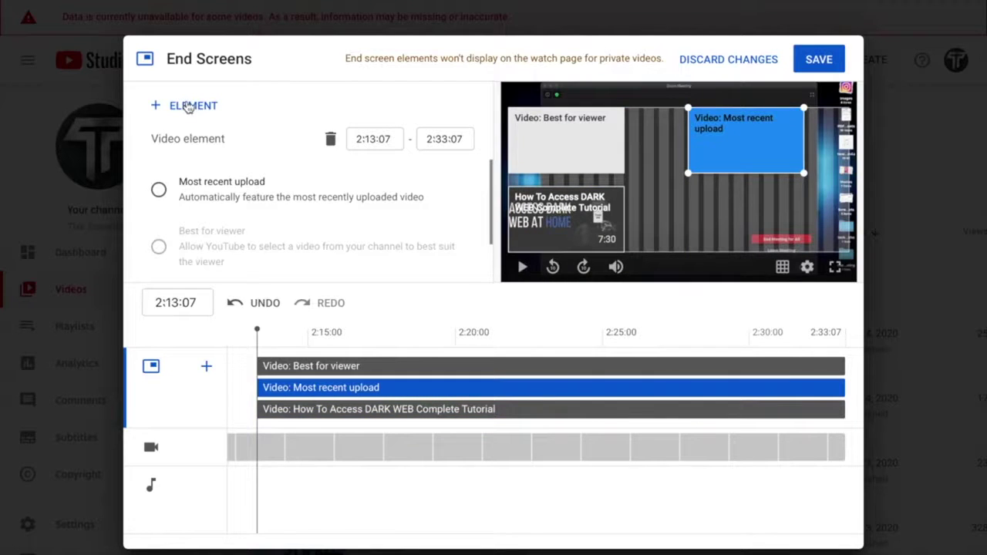
# Delete the Best for viewer end screen element
pyautogui.scroll(-1, 194, 110)
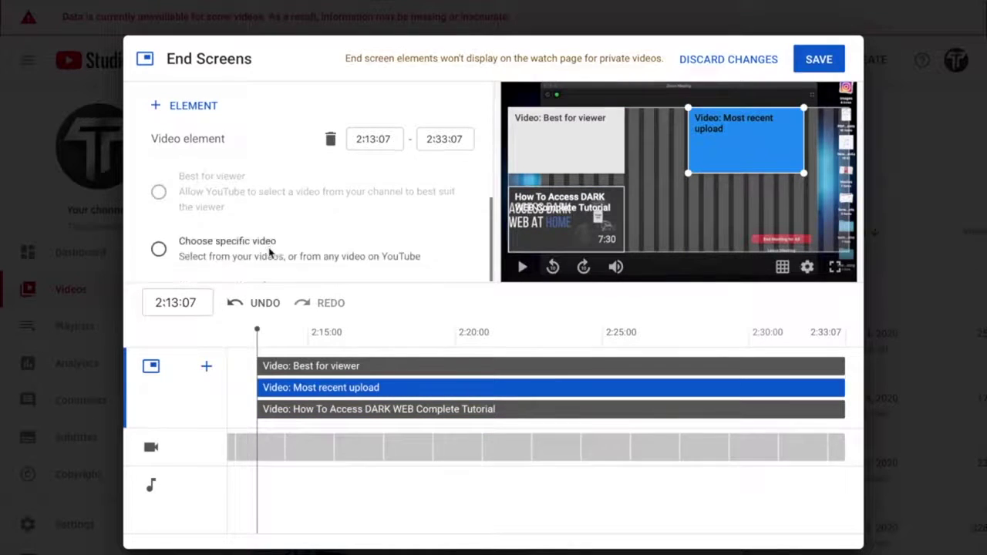
pyautogui.scroll(-1, 337, 351)
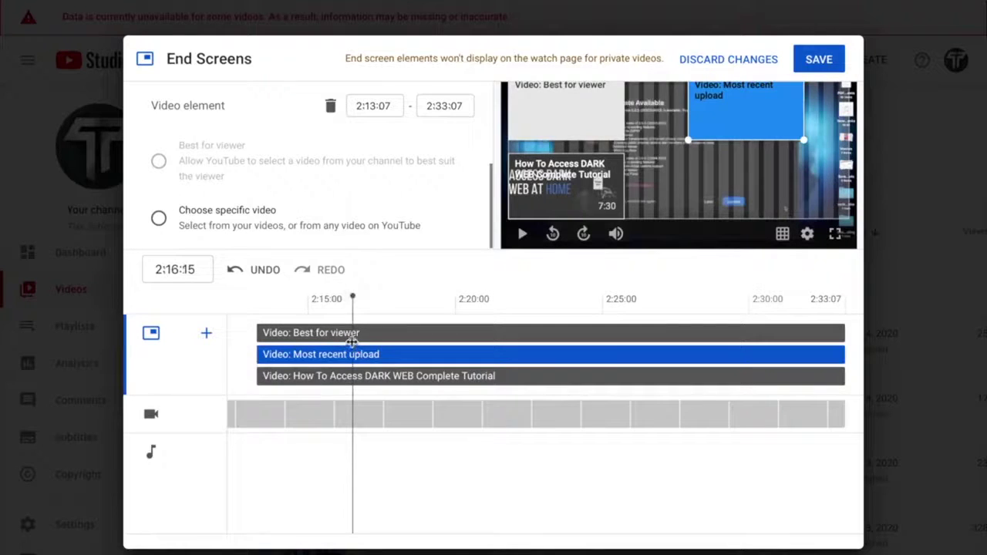
pyautogui.click(342, 331)
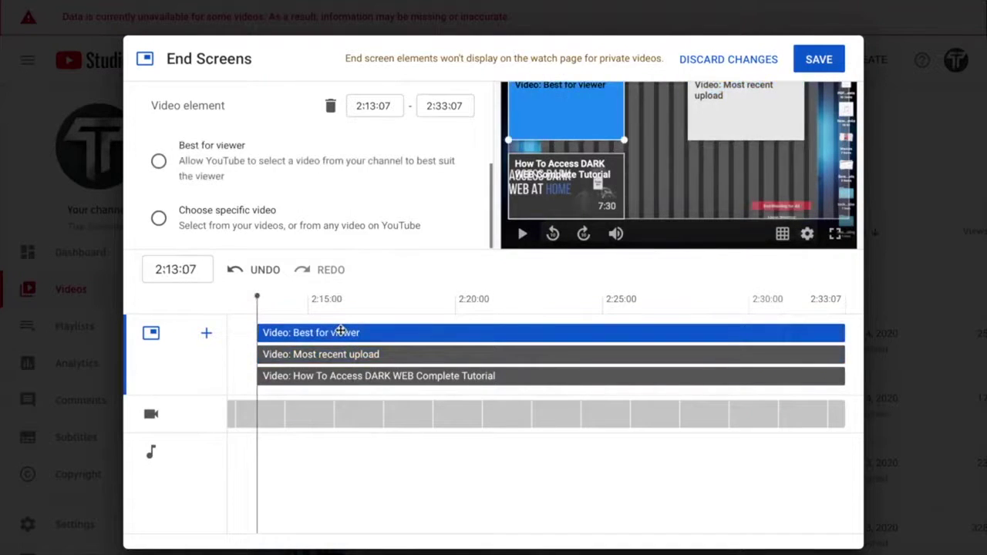
pyautogui.rightClick(340, 331)
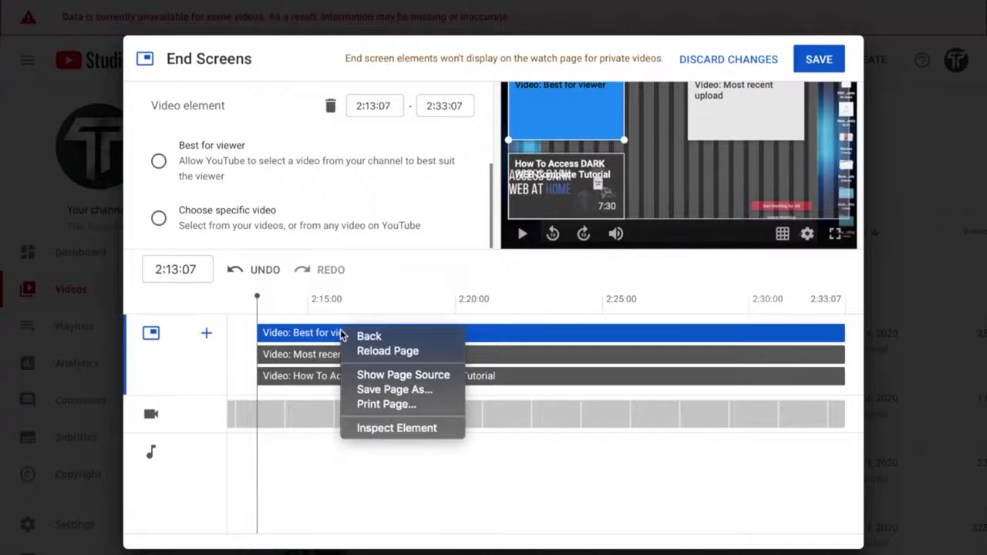
pyautogui.click(336, 336)
pyautogui.scroll(1, 327, 236)
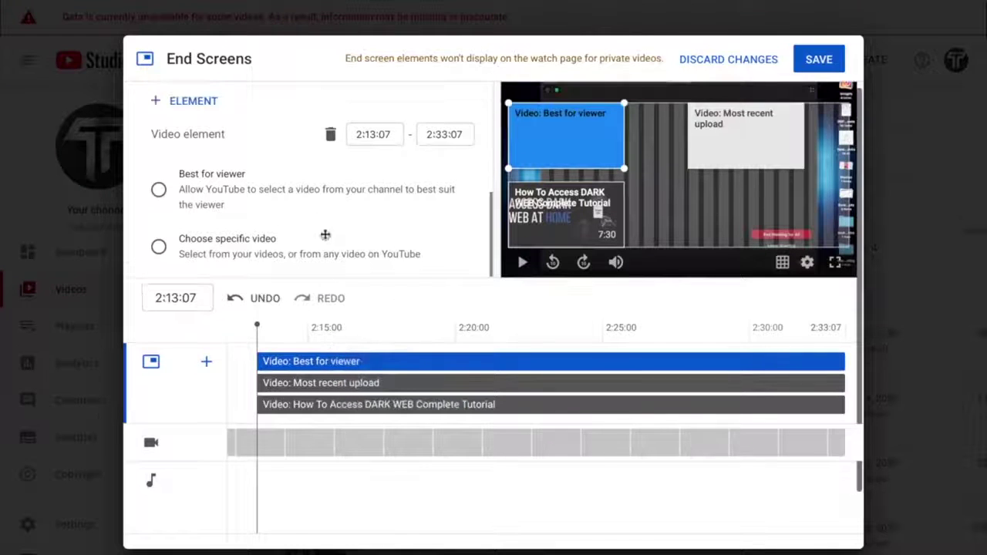
pyautogui.click(331, 135)
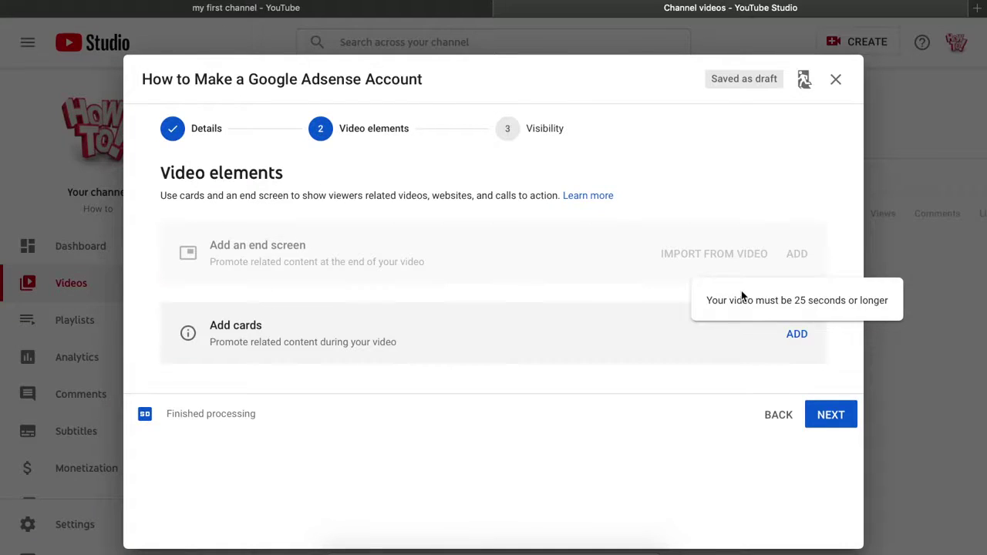
pyautogui.click(802, 348)
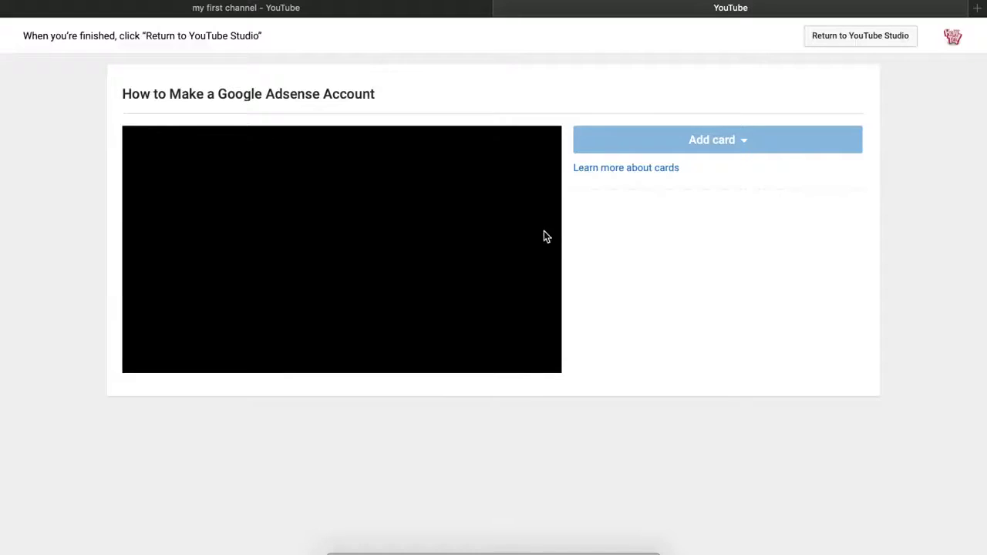
pyautogui.moveTo(266, 407); pyautogui.dragTo(356, 401)
pyautogui.click(742, 148)
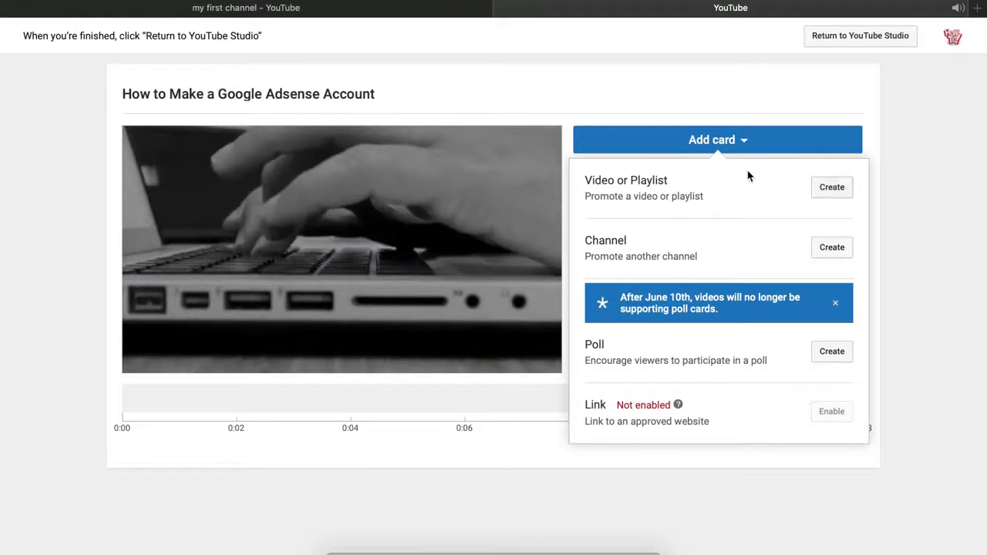
pyautogui.click(512, 155)
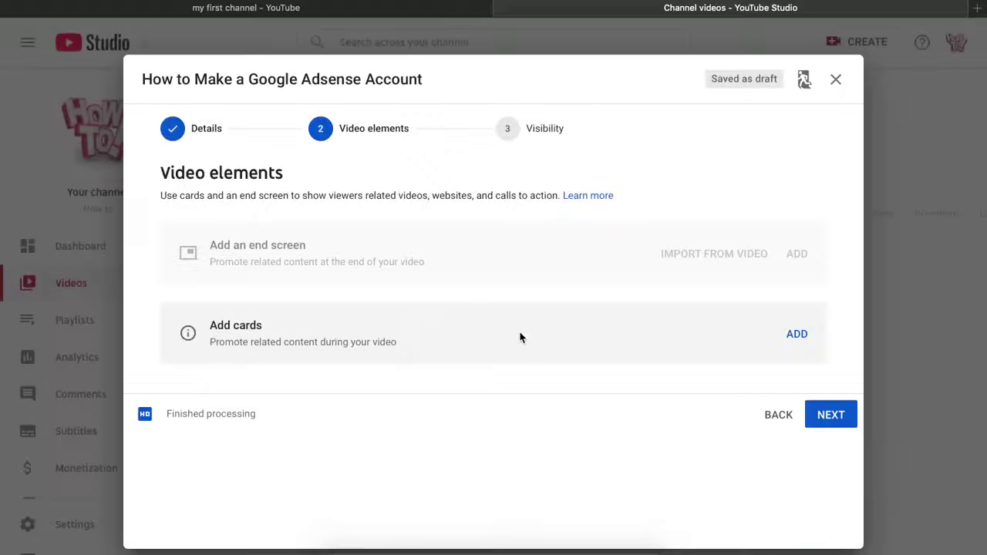
# Set 'How to Make a Google Adsense Account' to Public, publish it, and close the confirmation
pyautogui.click(535, 146)
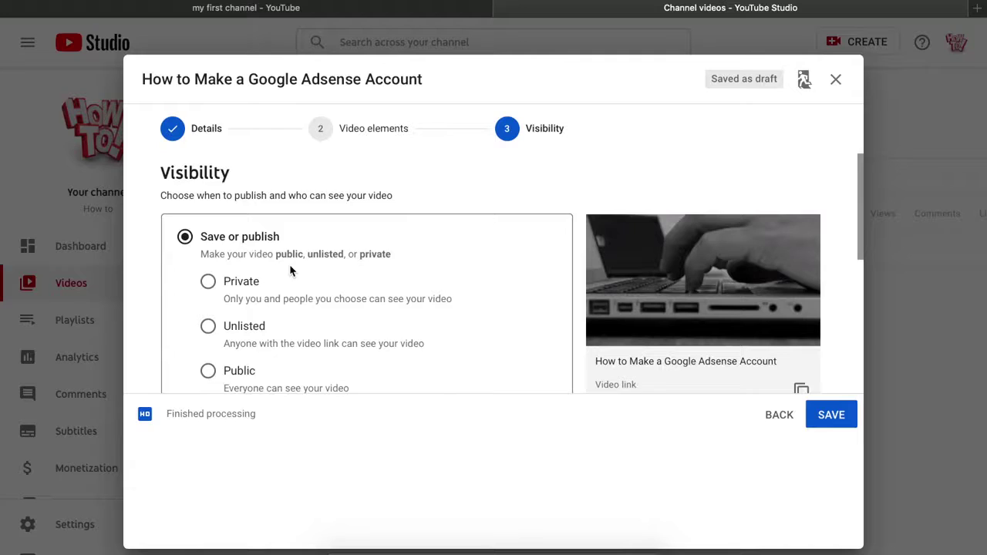
pyautogui.scroll(-2, 290, 270)
pyautogui.click(209, 297)
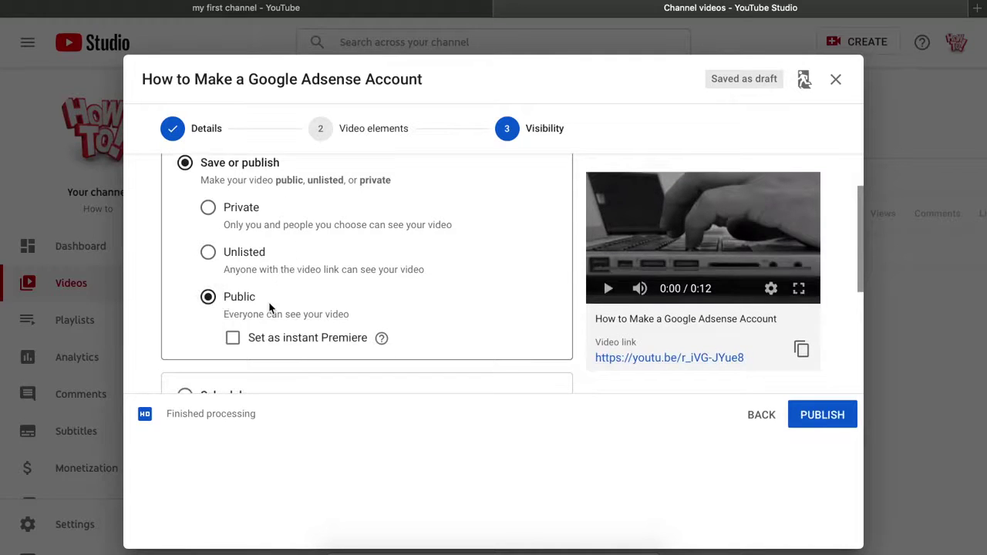
pyautogui.scroll(-3, 496, 331)
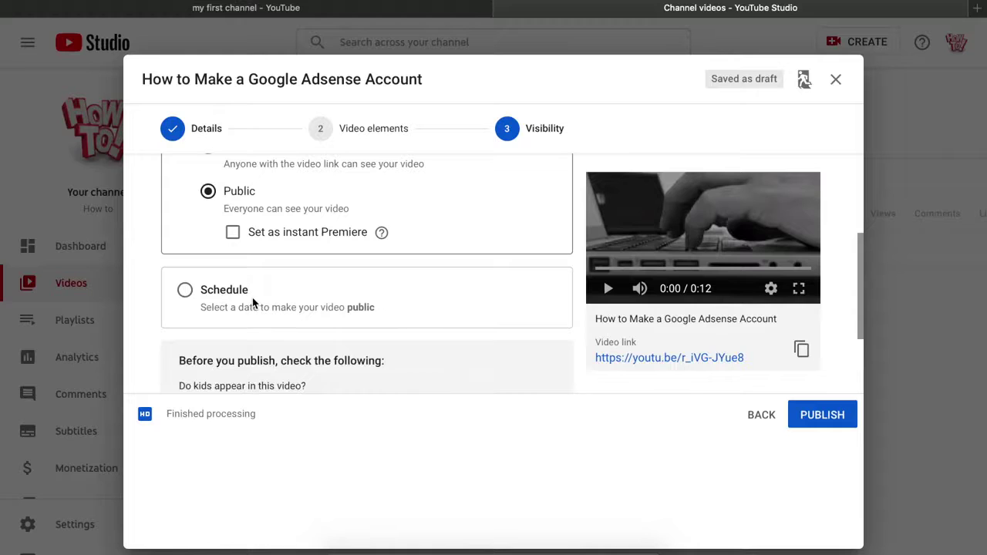
pyautogui.scroll(1, 468, 263)
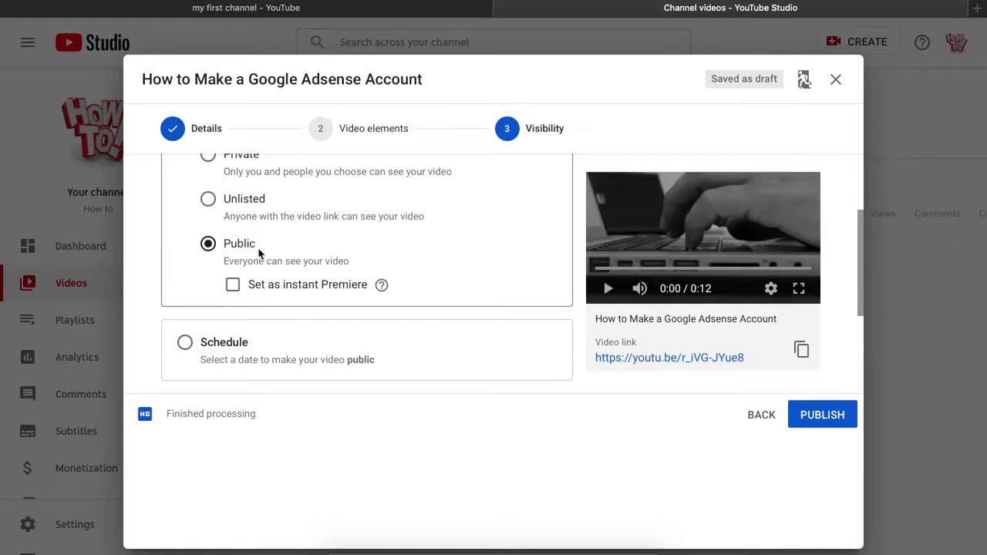
pyautogui.click(807, 422)
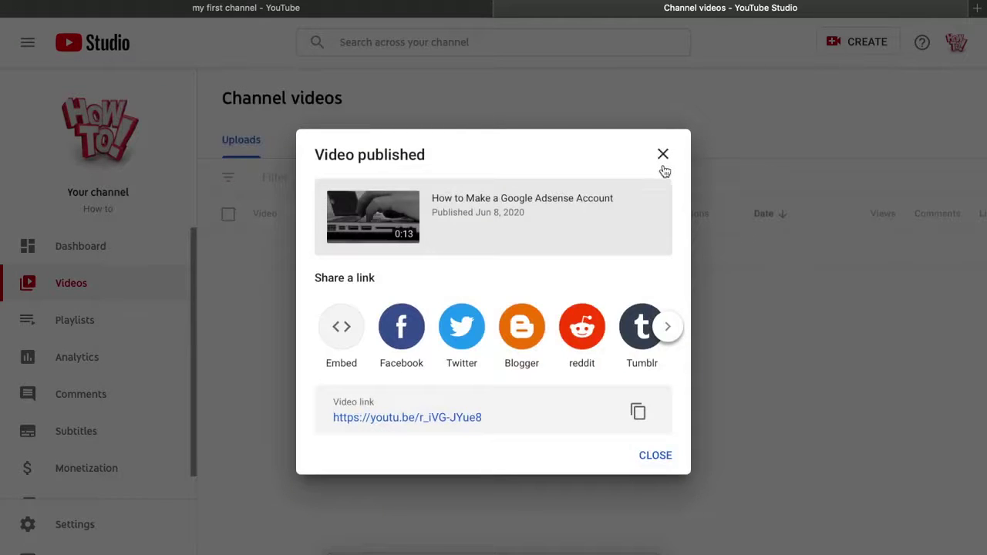
pyautogui.click(663, 155)
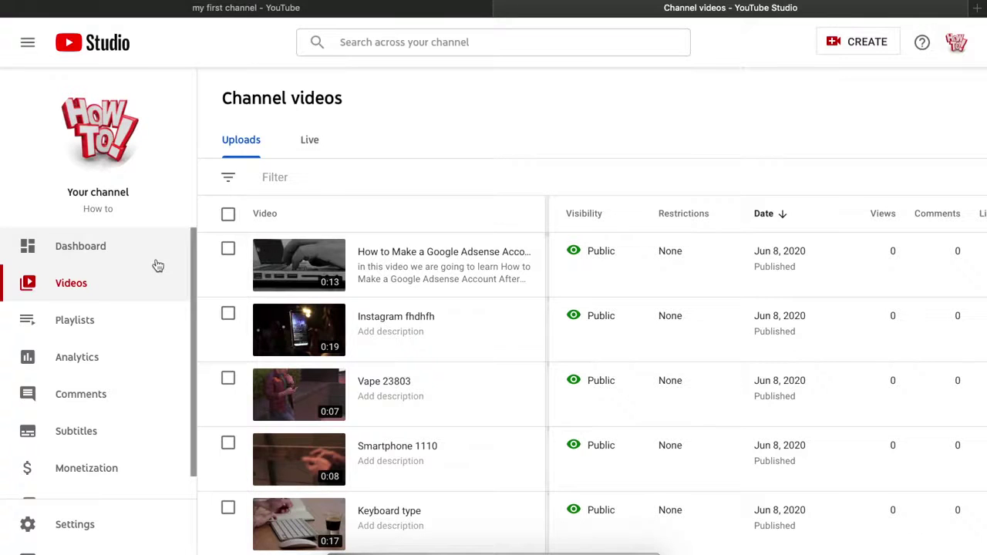
# Load youtube.com and open your own 'How to' channel page from the account menu
pyautogui.click(522, 2)
pyautogui.write('youtube.com')
pyautogui.press('Return')
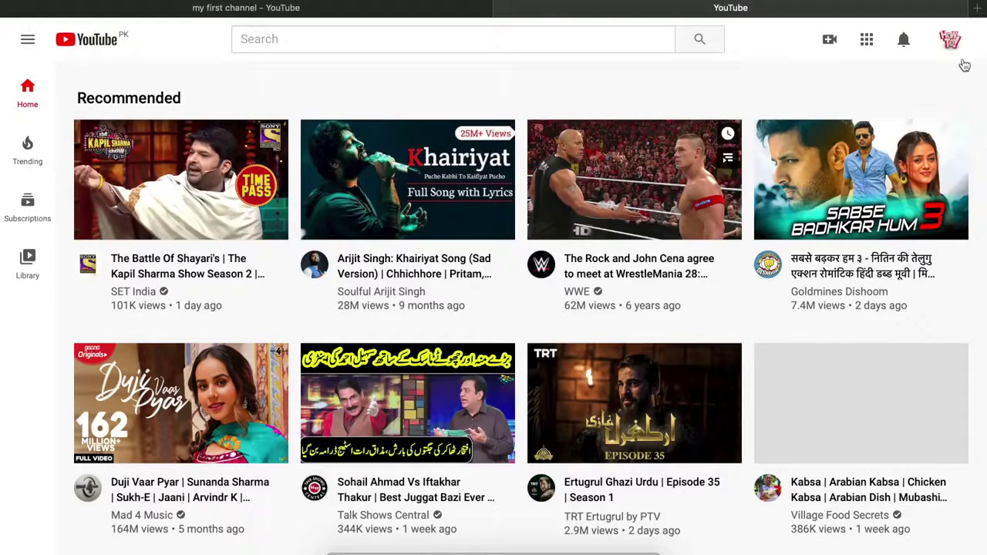
pyautogui.click(950, 39)
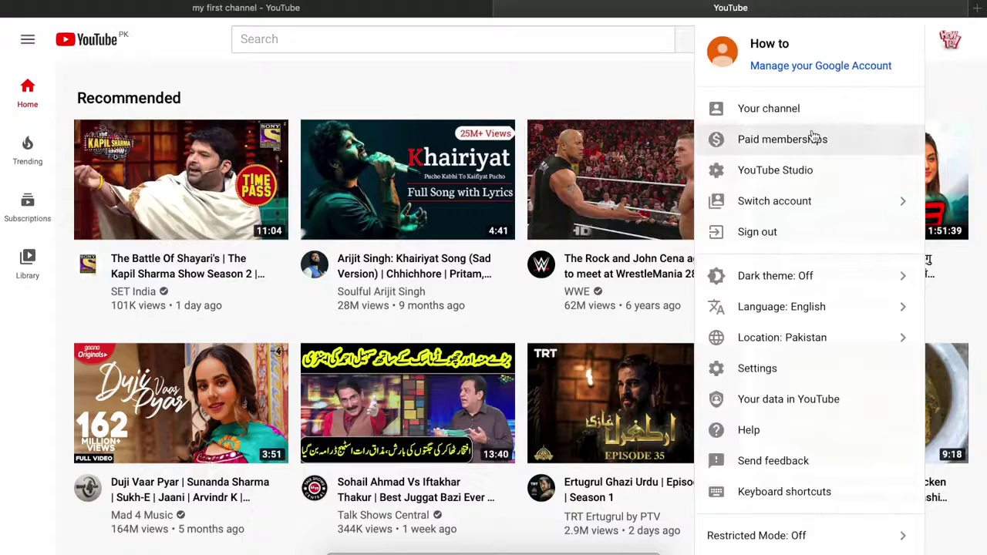
pyautogui.click(811, 117)
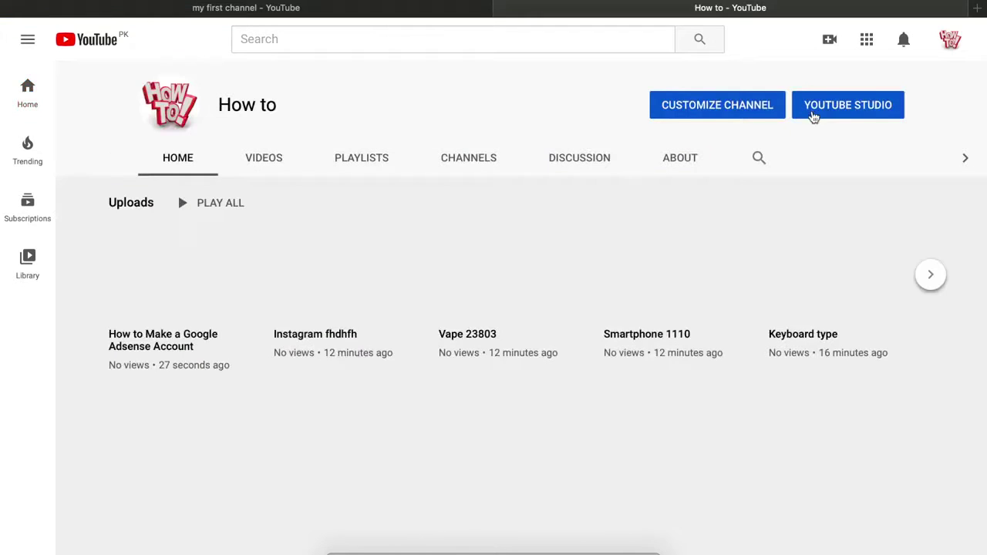
pyautogui.scroll(-1, 587, 357)
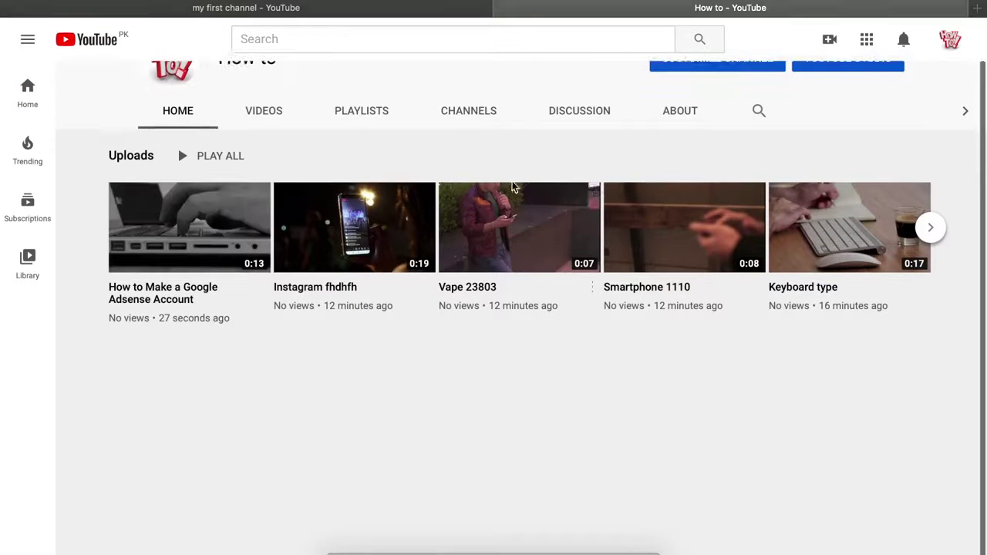
pyautogui.scroll(1, 620, 307)
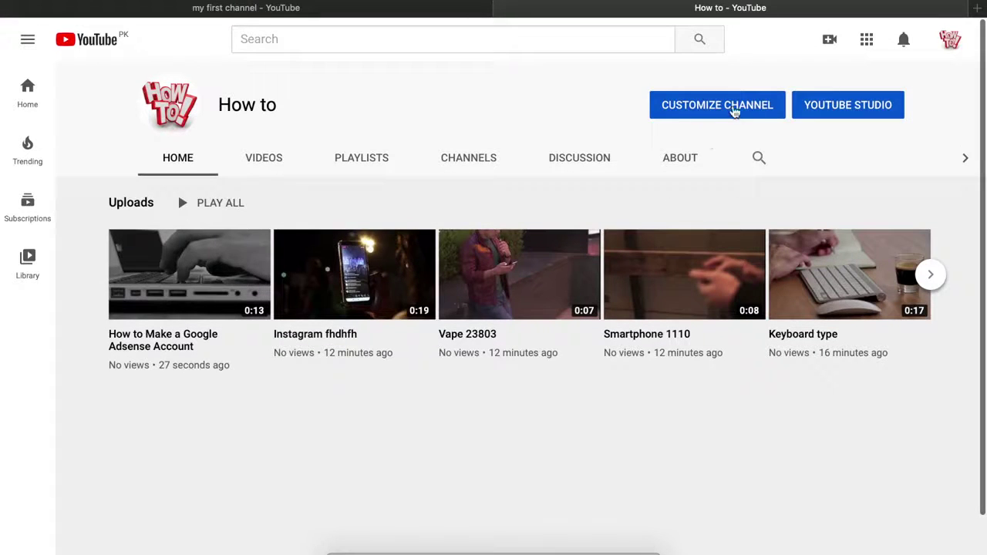
# Customize the channel layout and add a Popular uploads section as a horizontal row
pyautogui.click(724, 113)
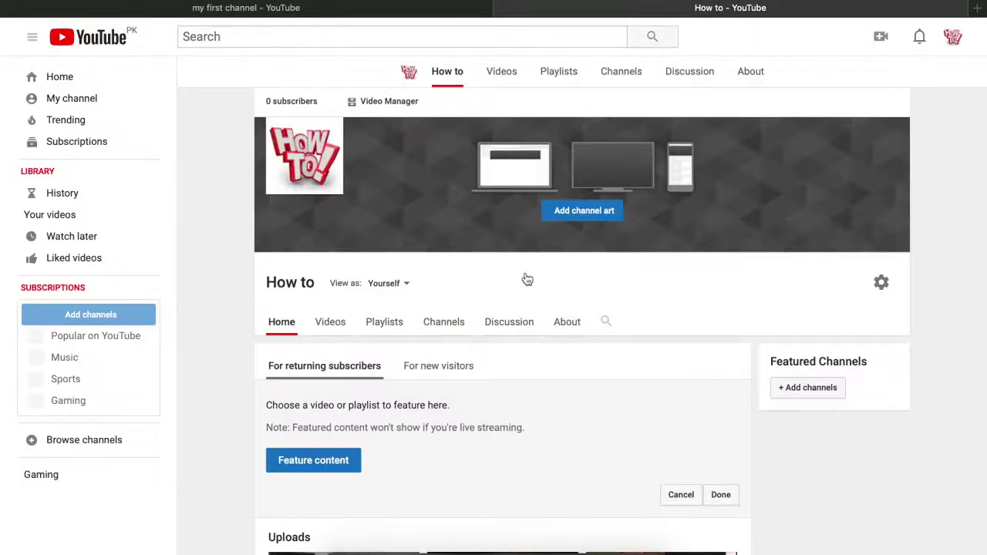
pyautogui.scroll(-1, 524, 277)
pyautogui.scroll(-3, 434, 406)
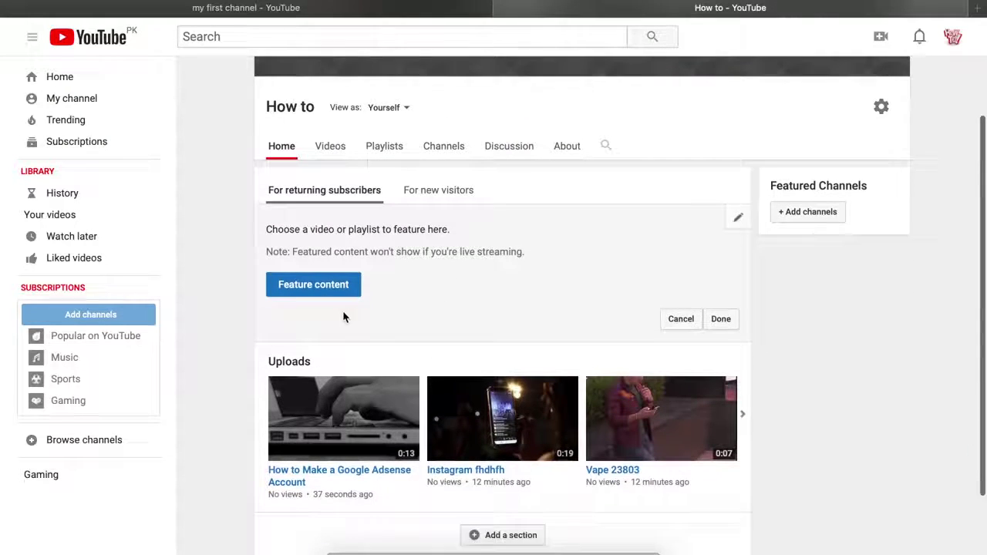
pyautogui.scroll(-3, 569, 376)
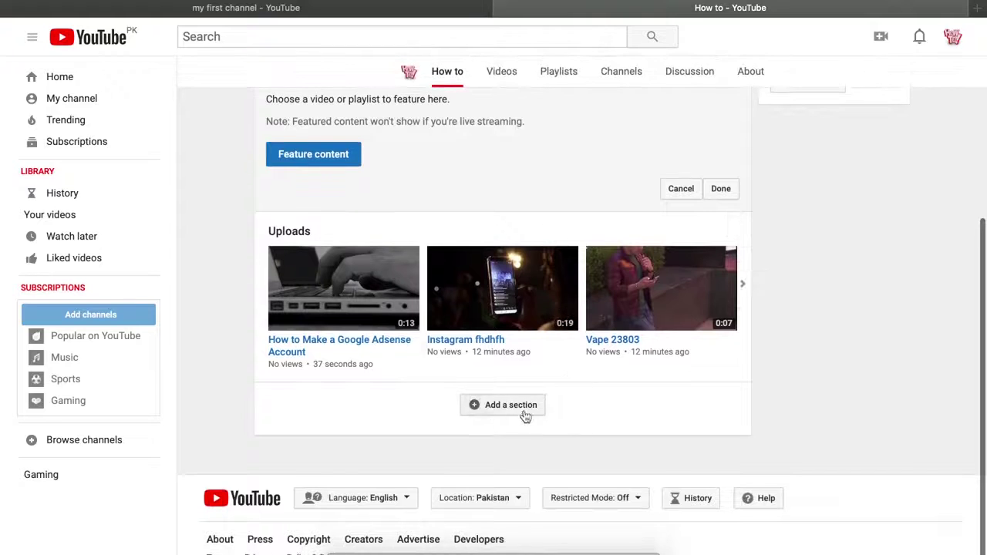
pyautogui.click(527, 409)
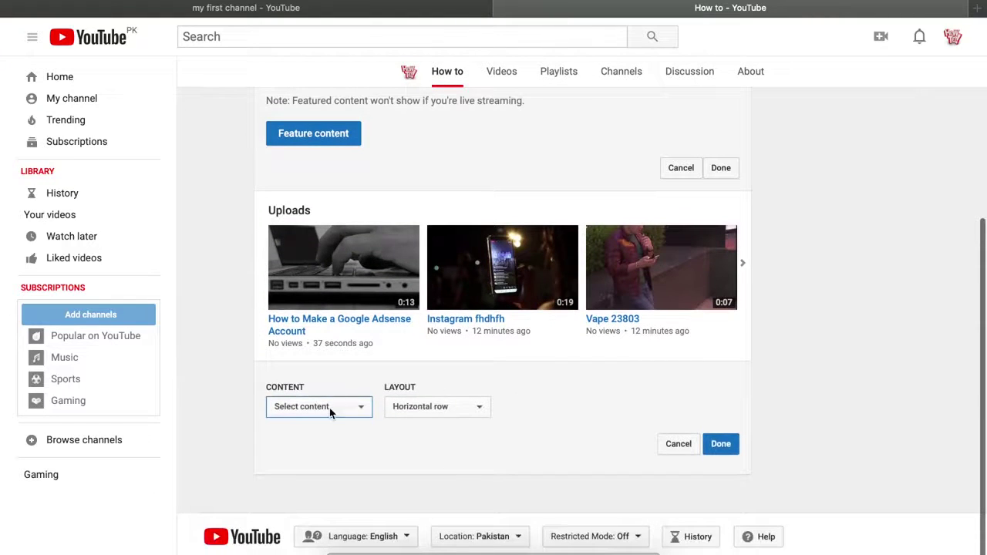
pyautogui.click(330, 413)
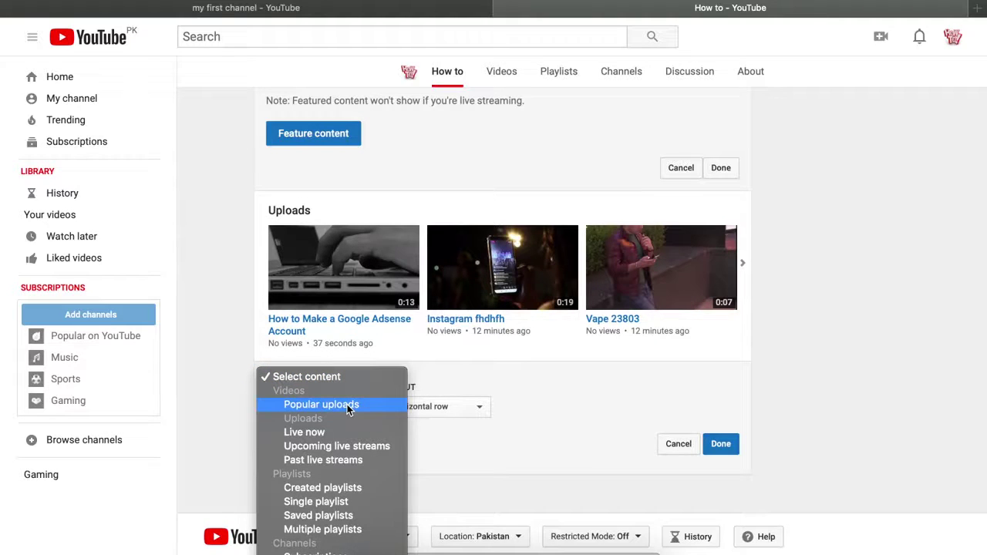
pyautogui.click(346, 407)
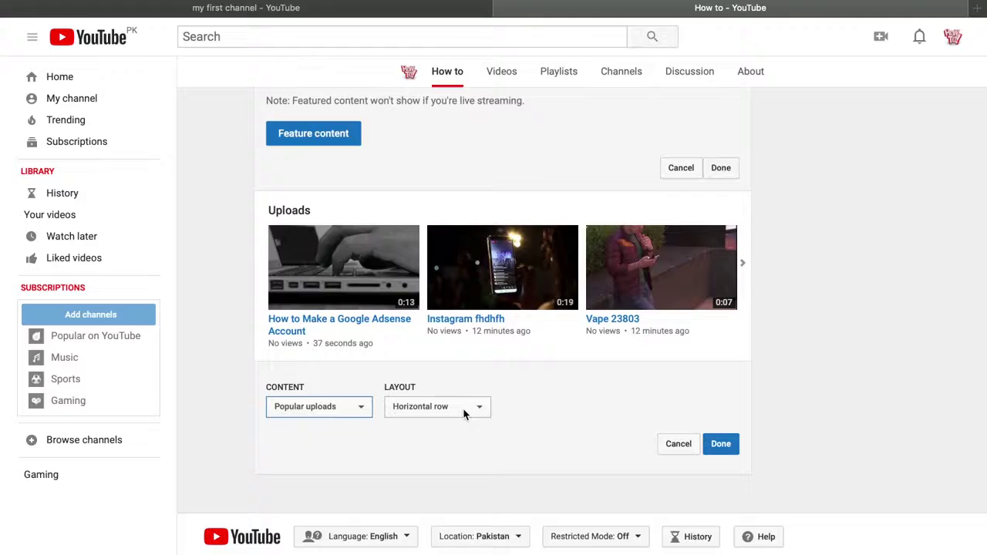
pyautogui.scroll(-3, 462, 419)
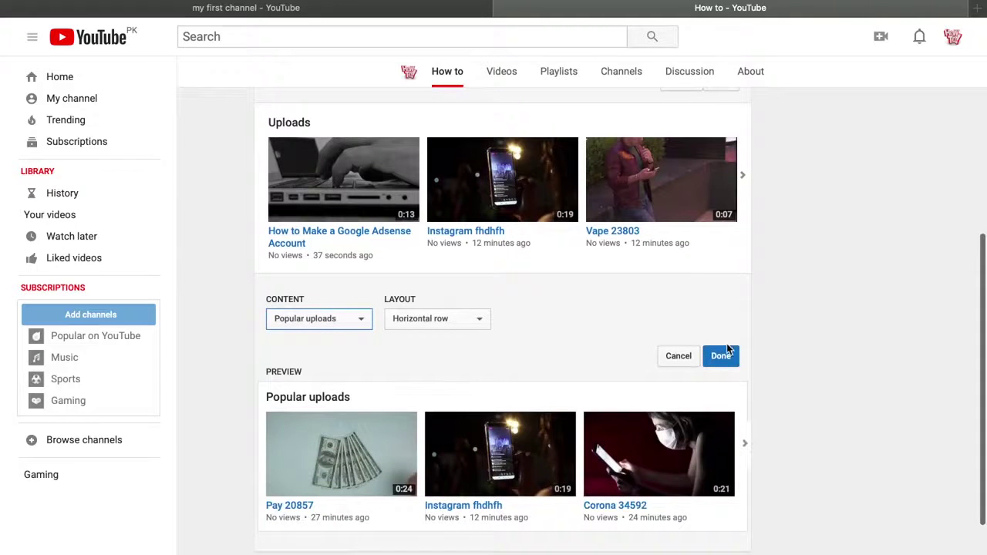
pyautogui.click(724, 359)
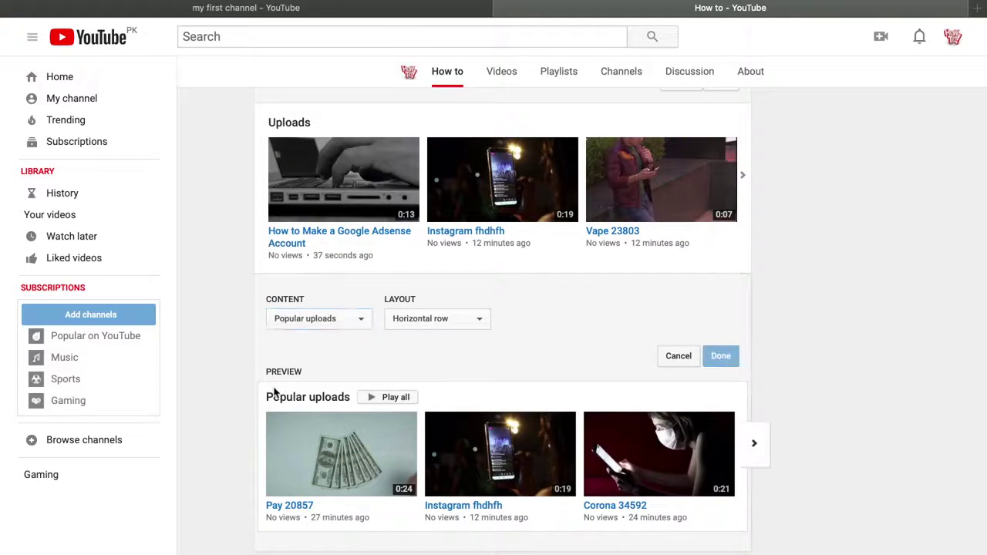
# Start another new section but close its content list without choosing anything
pyautogui.scroll(-1, 599, 326)
pyautogui.click(498, 404)
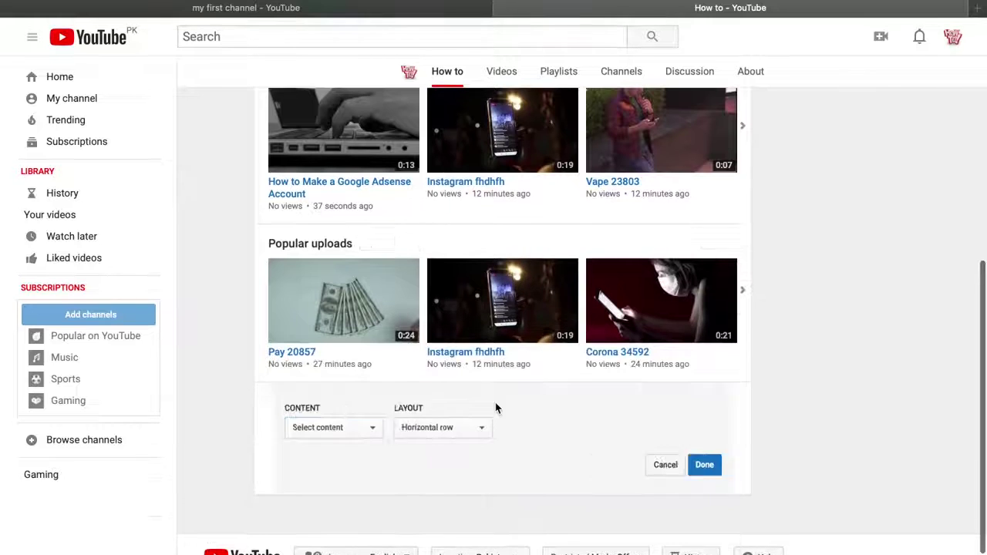
pyautogui.scroll(-2, 496, 408)
pyautogui.click(317, 363)
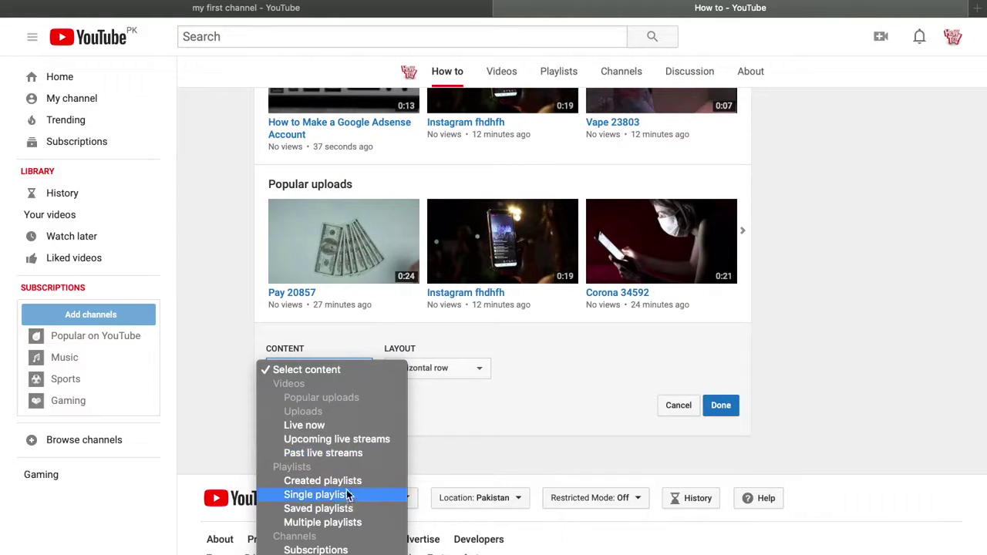
pyautogui.click(467, 458)
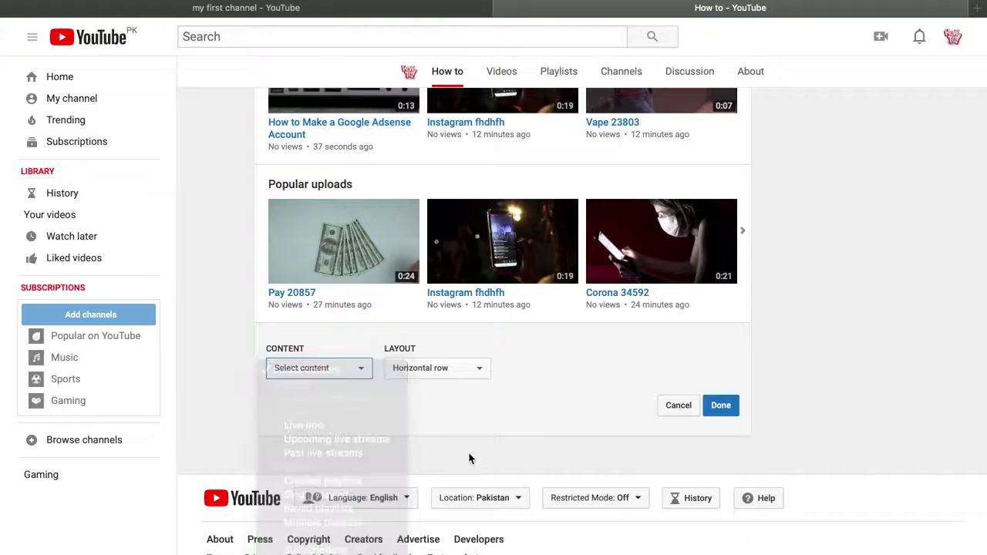
pyautogui.scroll(6, 594, 406)
pyautogui.scroll(-1, 594, 406)
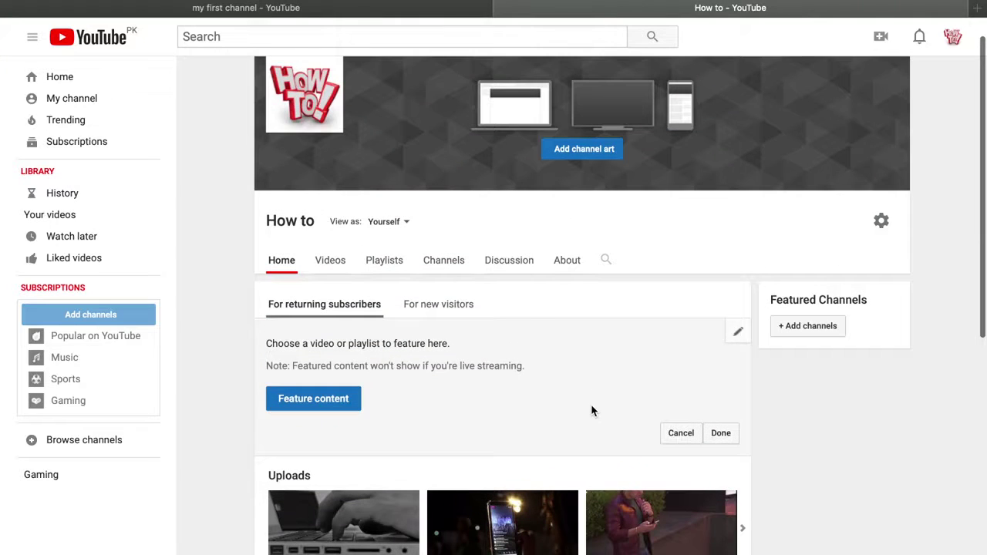
# Create the public playlist 'Google adsense' from the Playlists page and return to the channel home
pyautogui.click(385, 262)
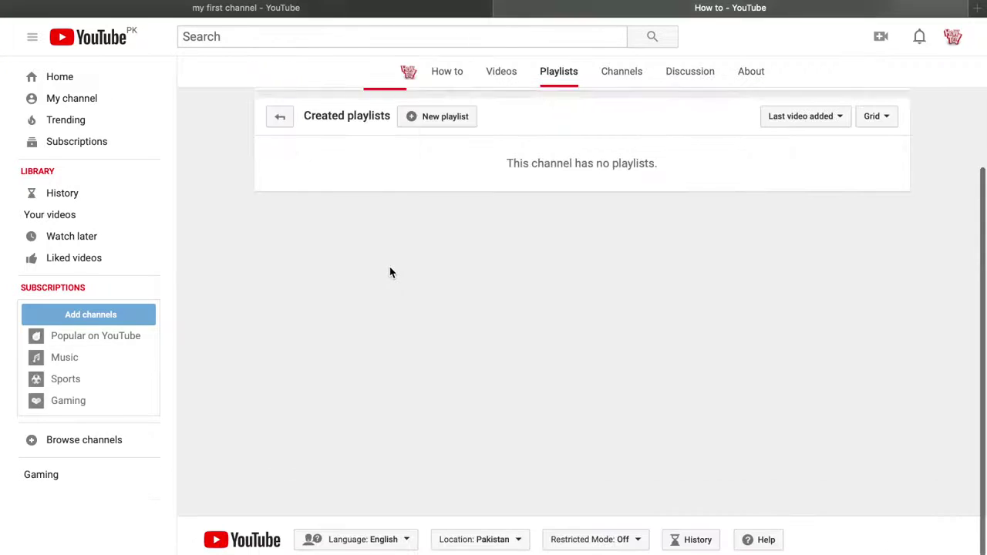
pyautogui.click(447, 120)
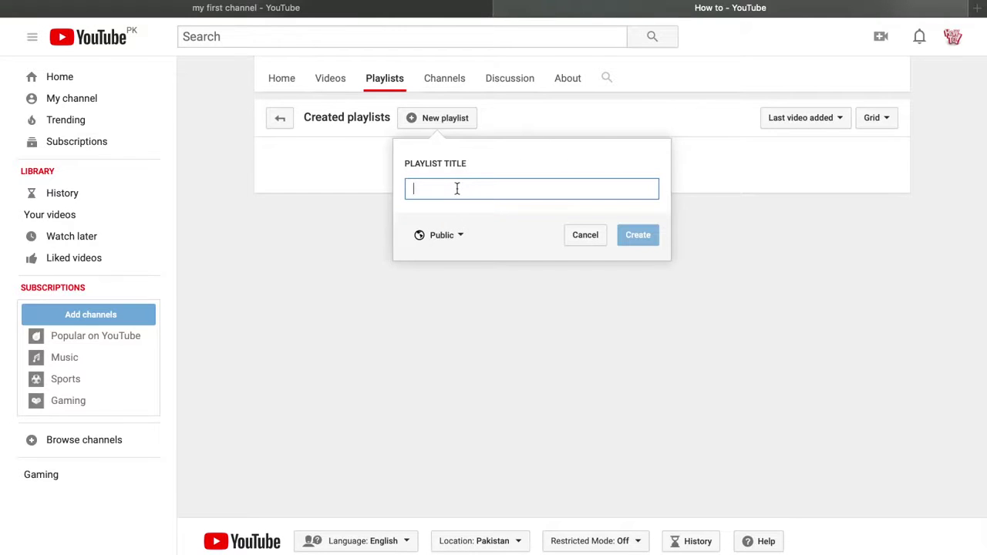
pyautogui.write('Google adsense')
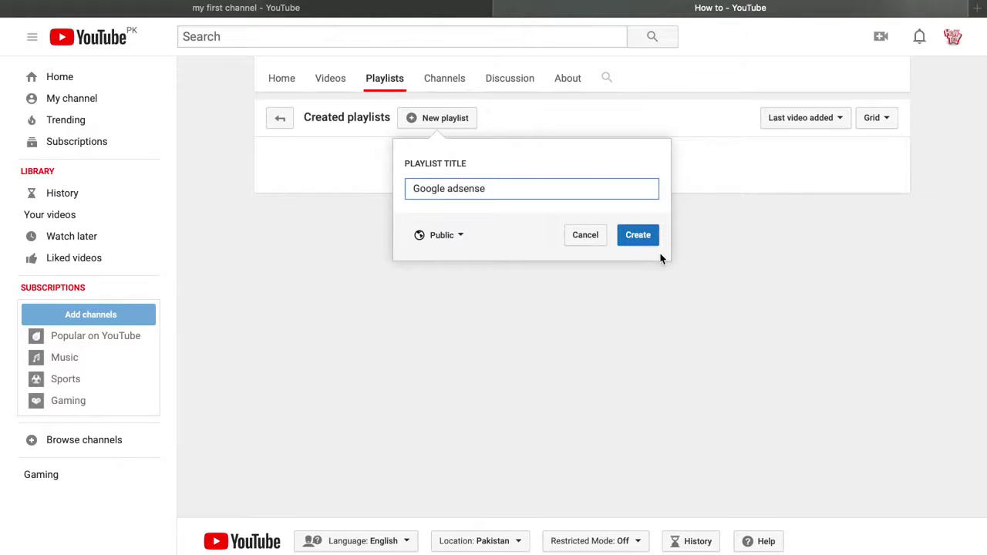
pyautogui.click(637, 235)
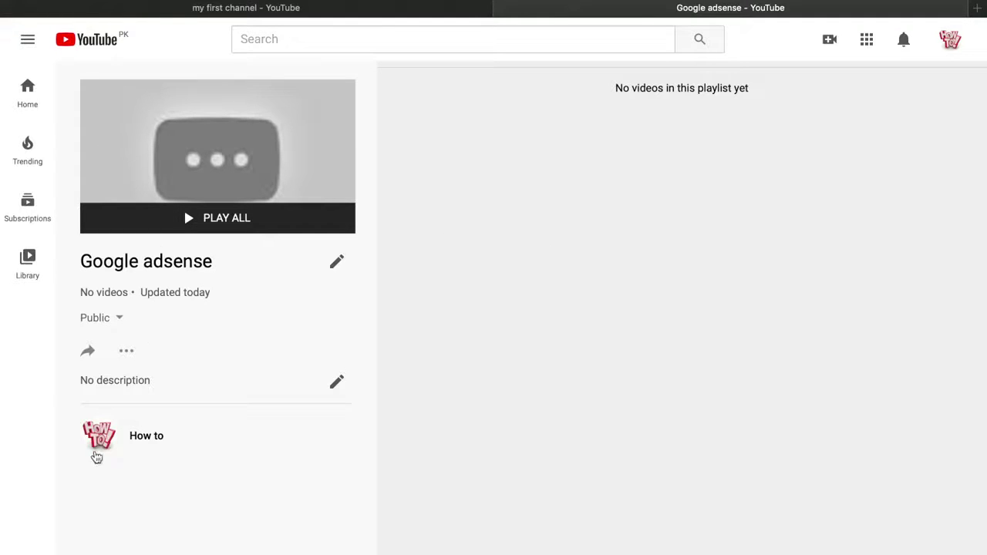
pyautogui.click(98, 438)
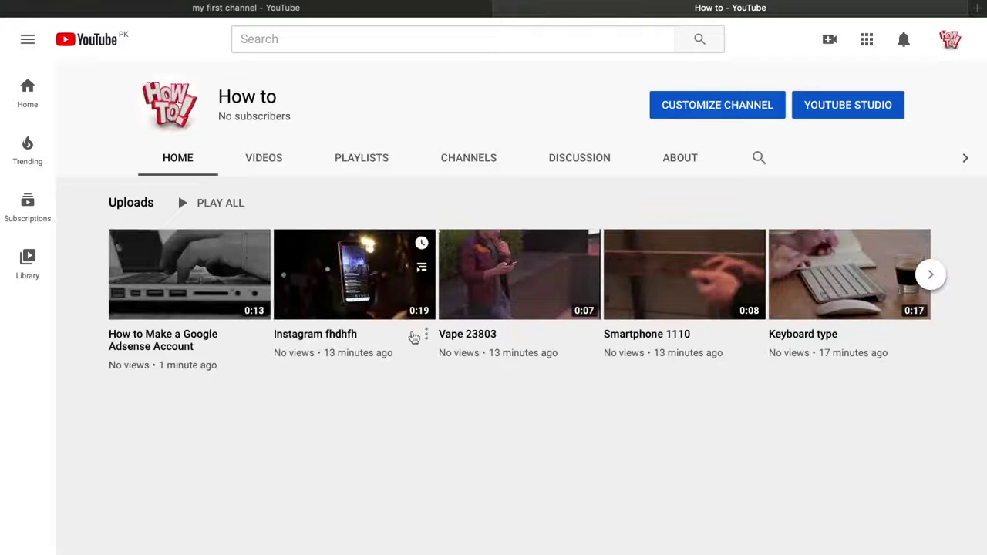
# Save the Instagram fhdhfh video and the first upload to the Google adsense playlist
pyautogui.click(426, 337)
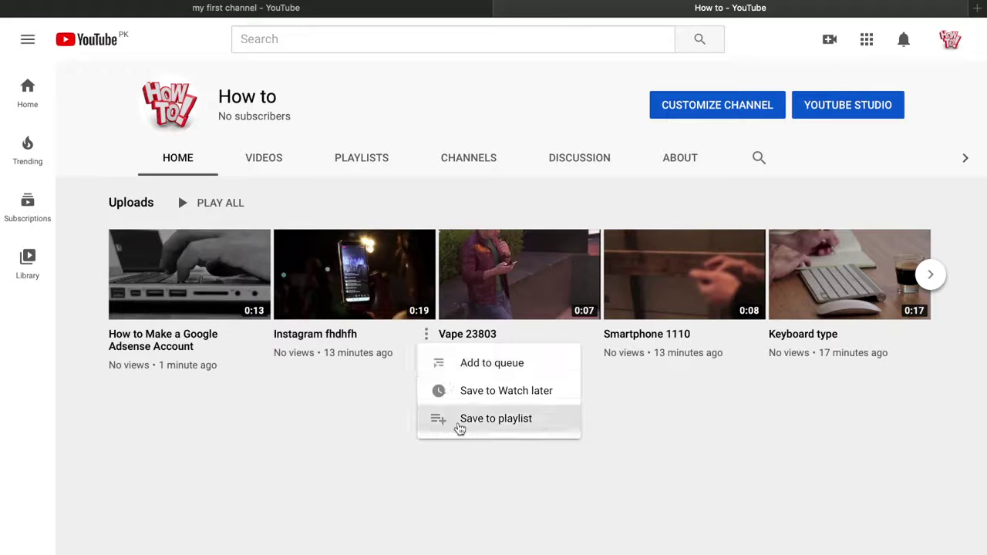
pyautogui.click(466, 426)
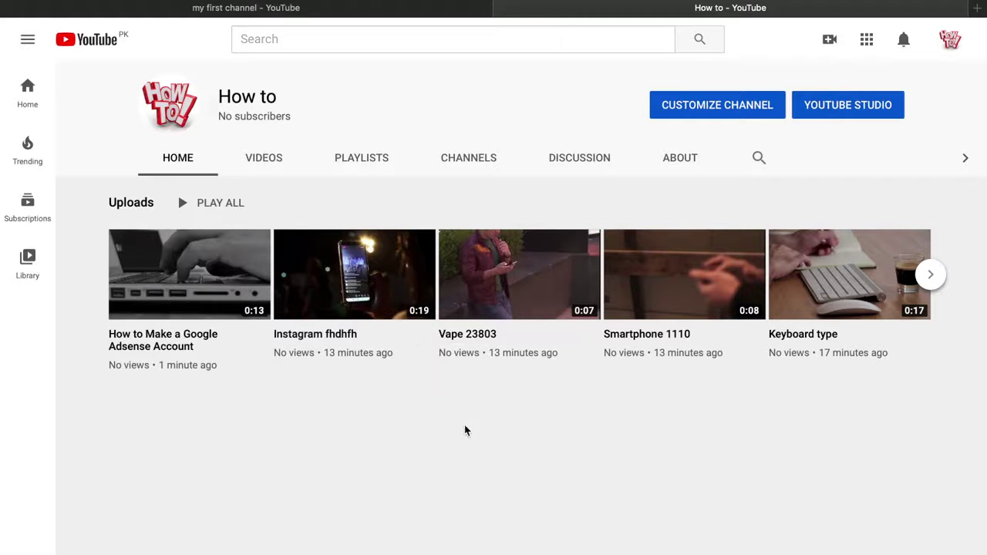
pyautogui.click(475, 326)
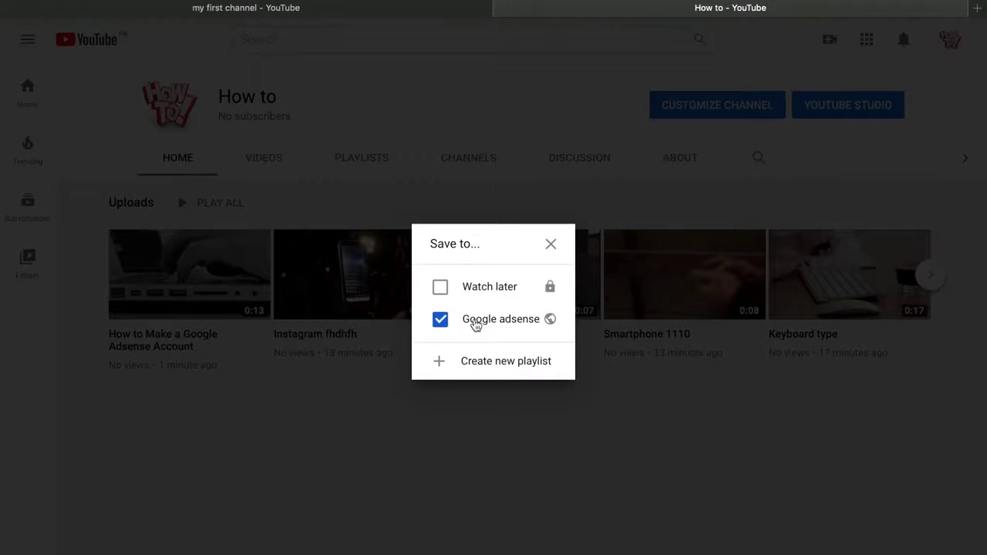
pyautogui.click(289, 425)
pyautogui.click(261, 337)
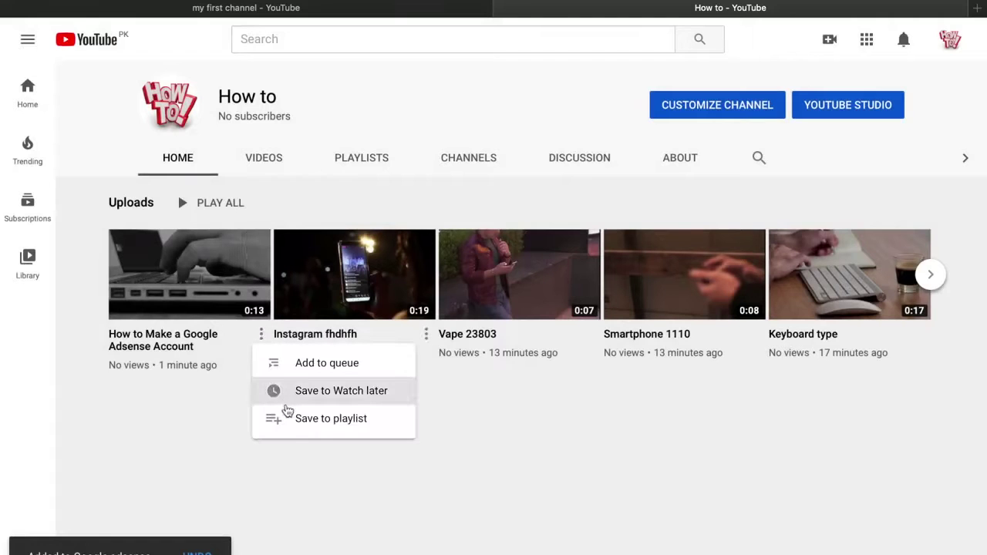
pyautogui.click(328, 420)
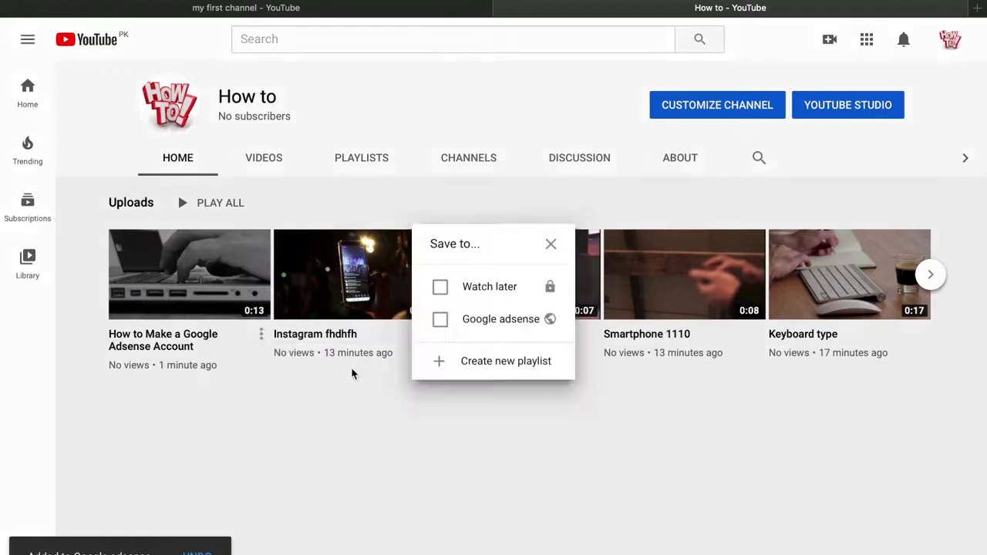
pyautogui.click(441, 319)
pyautogui.click(681, 384)
# Add the Keyboard type video to Google adsense and create a new playlist named 'dawn'
pyautogui.click(755, 334)
pyautogui.click(774, 417)
pyautogui.click(483, 320)
pyautogui.click(521, 367)
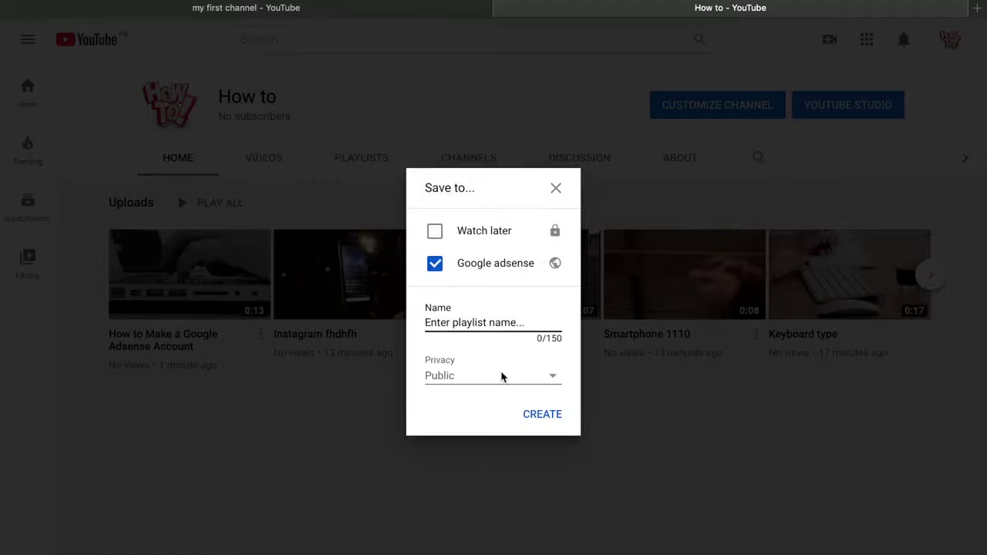
pyautogui.write('f')
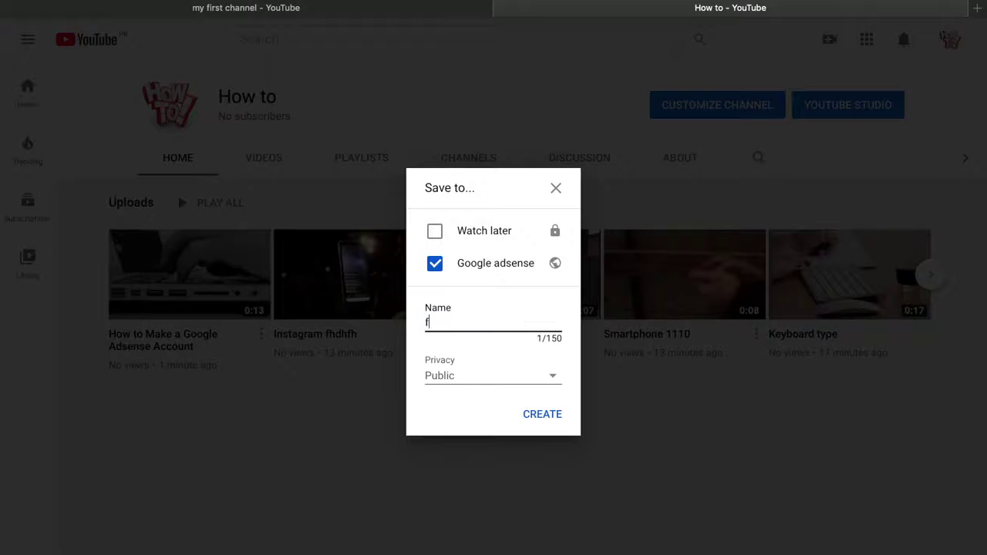
pyautogui.write('one')
pyautogui.press('BackSpace')
pyautogui.press('BackSpace')
pyautogui.press('BackSpace')
pyautogui.press('BackSpace')
pyautogui.write('dawn')
pyautogui.click(542, 414)
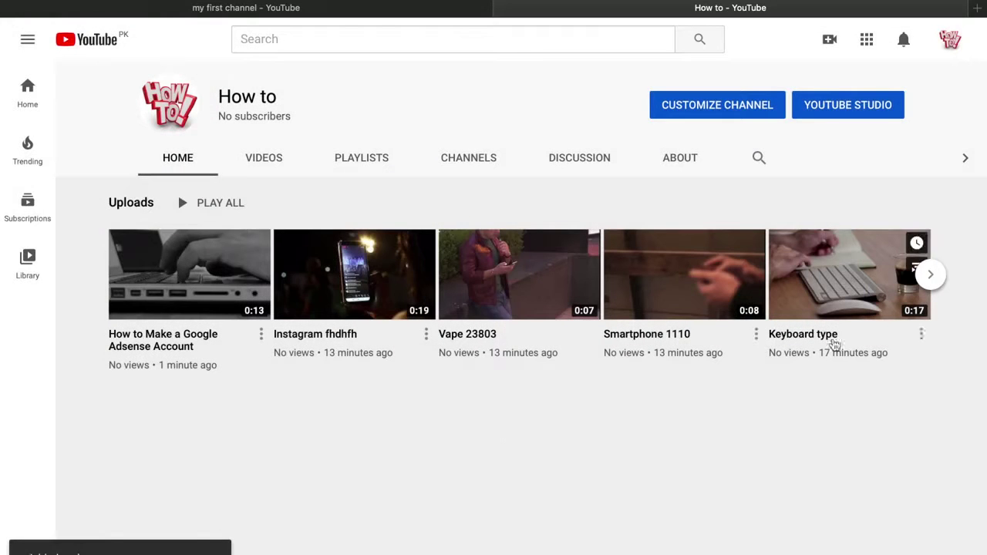
# Add the Keyboard type video to the dawn playlist, leaving Smartphone 1110 unsaved
pyautogui.click(920, 333)
pyautogui.click(856, 416)
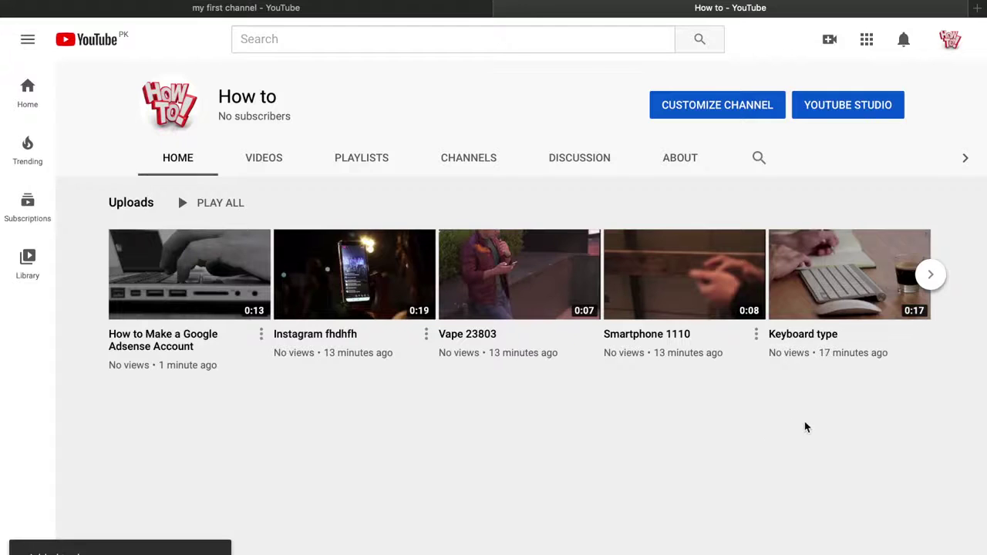
pyautogui.click(440, 303)
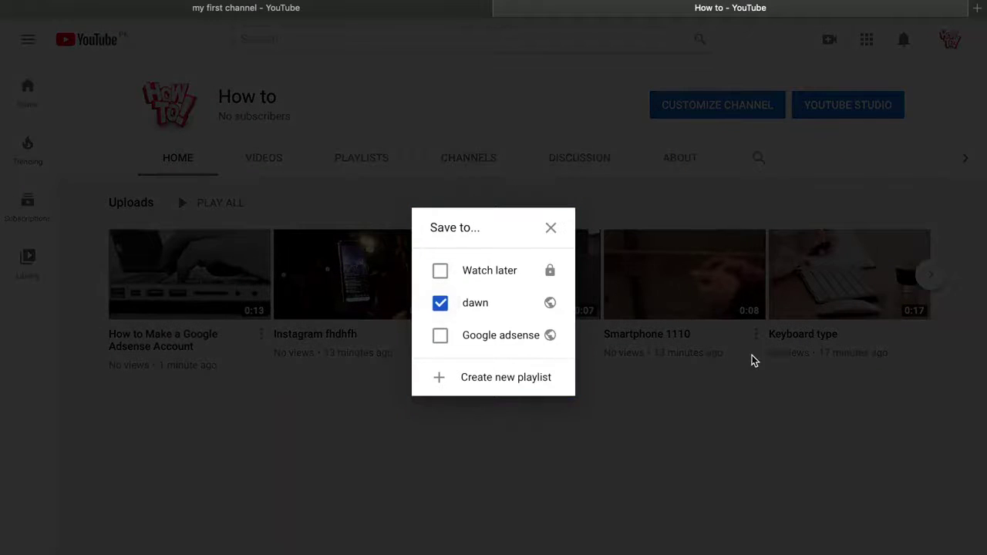
pyautogui.click(748, 357)
pyautogui.click(756, 339)
pyautogui.click(782, 425)
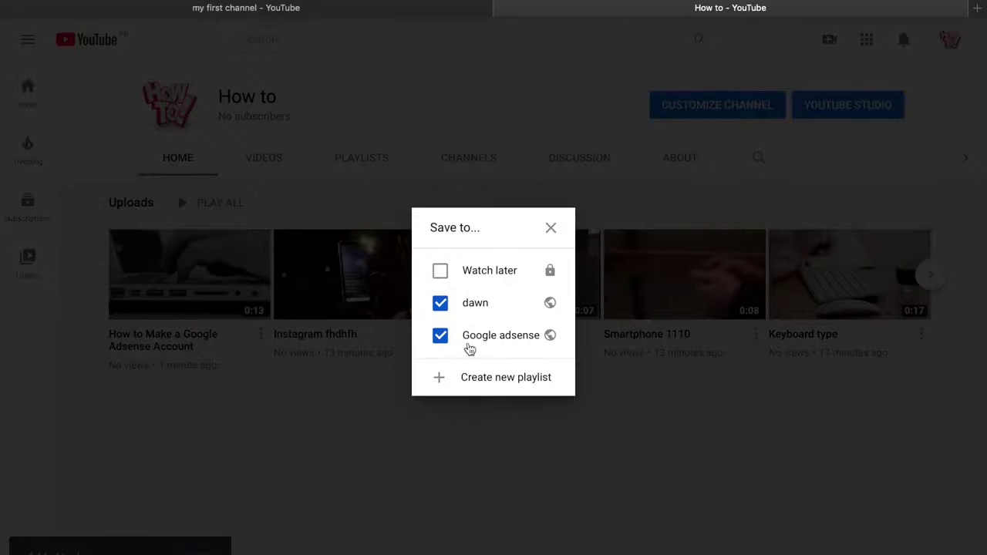
pyautogui.press('Escape')
# Add the Instagram fhdhfh video and the first upload to the dawn playlist
pyautogui.click(426, 334)
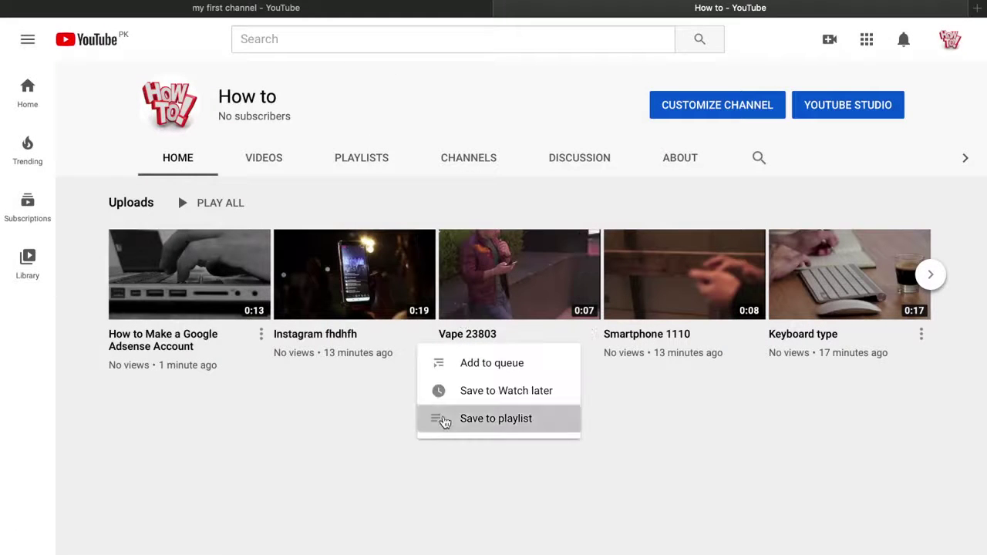
pyautogui.click(444, 421)
pyautogui.click(441, 302)
pyautogui.click(375, 512)
pyautogui.click(261, 334)
pyautogui.click(289, 414)
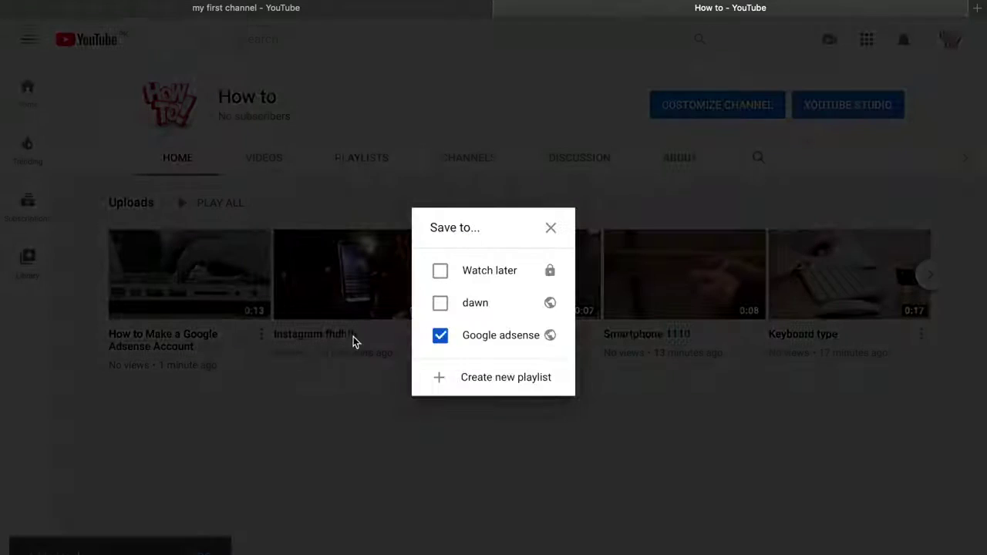
pyautogui.click(439, 304)
pyautogui.click(650, 392)
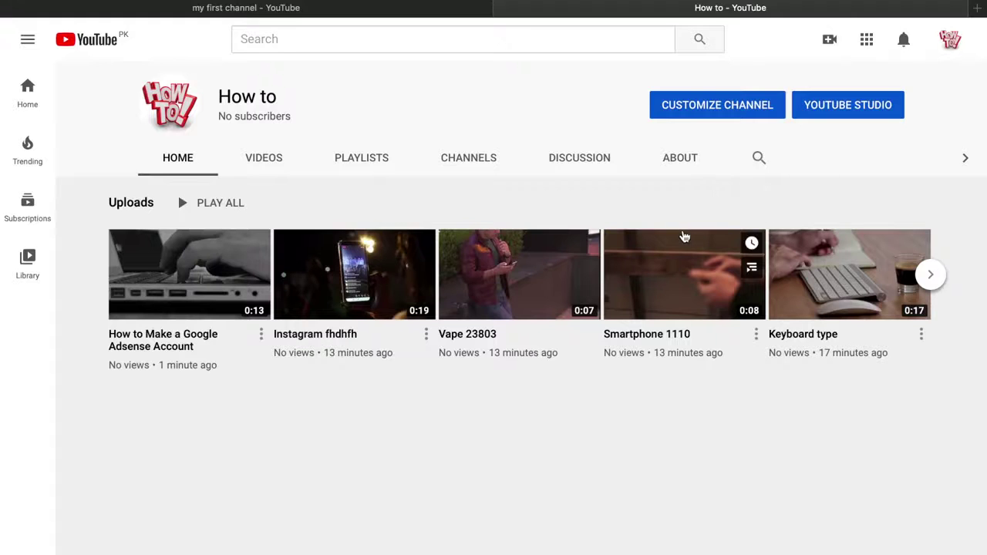
pyautogui.click(723, 111)
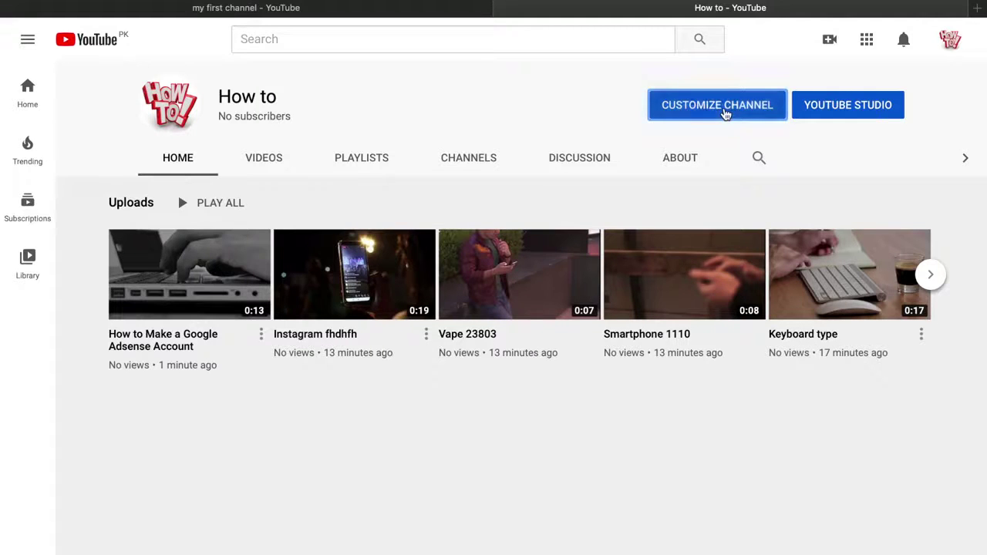
# Add a Created playlists section to the How to channel home page
pyautogui.scroll(-5, 498, 416)
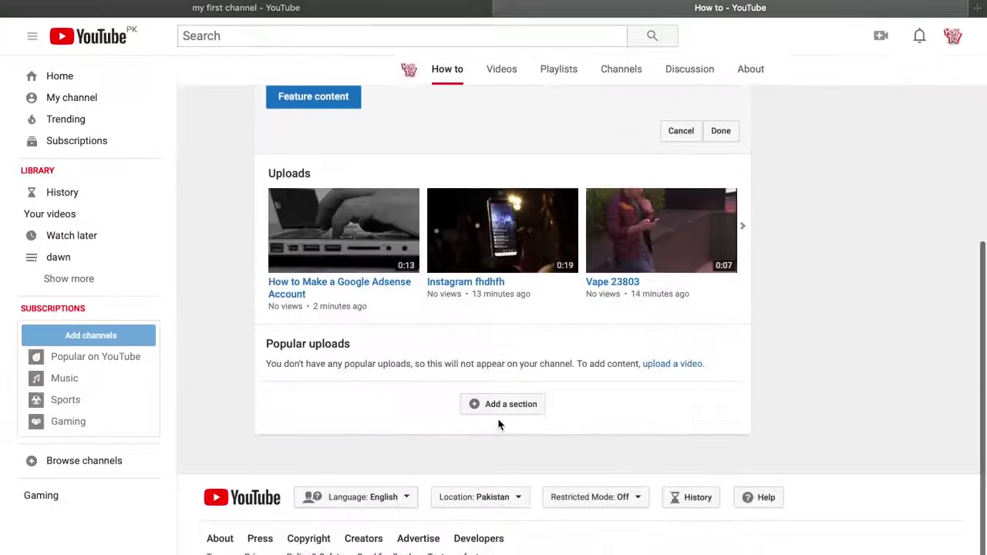
pyautogui.click(500, 409)
pyautogui.scroll(-1, 494, 409)
pyautogui.click(319, 384)
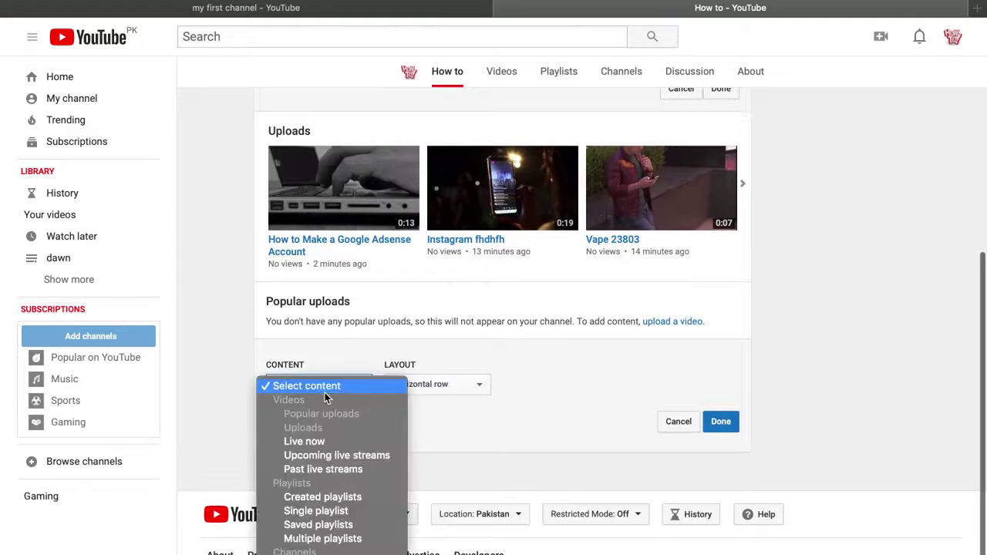
pyautogui.scroll(-1, 332, 455)
pyautogui.click(326, 383)
pyautogui.click(326, 385)
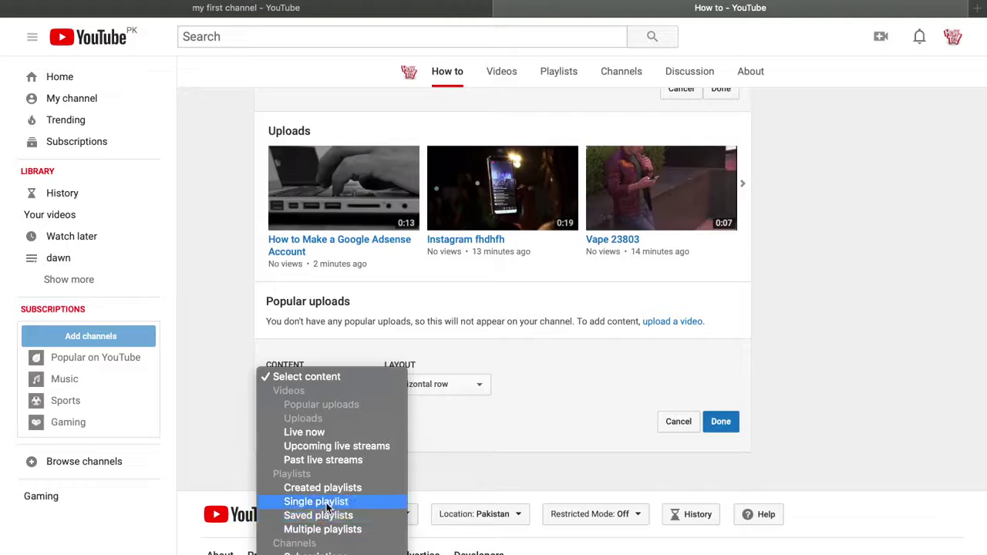
pyautogui.click(317, 502)
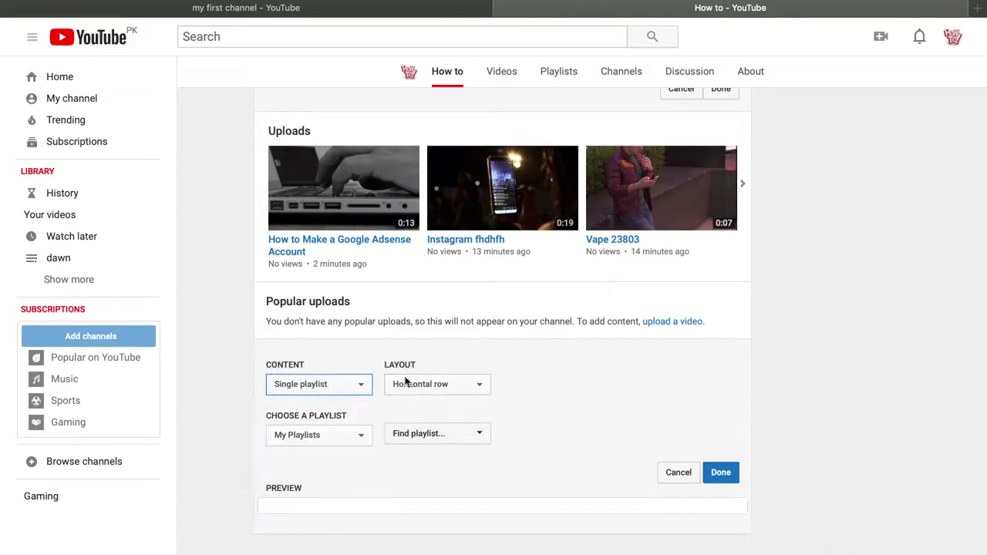
pyautogui.click(407, 435)
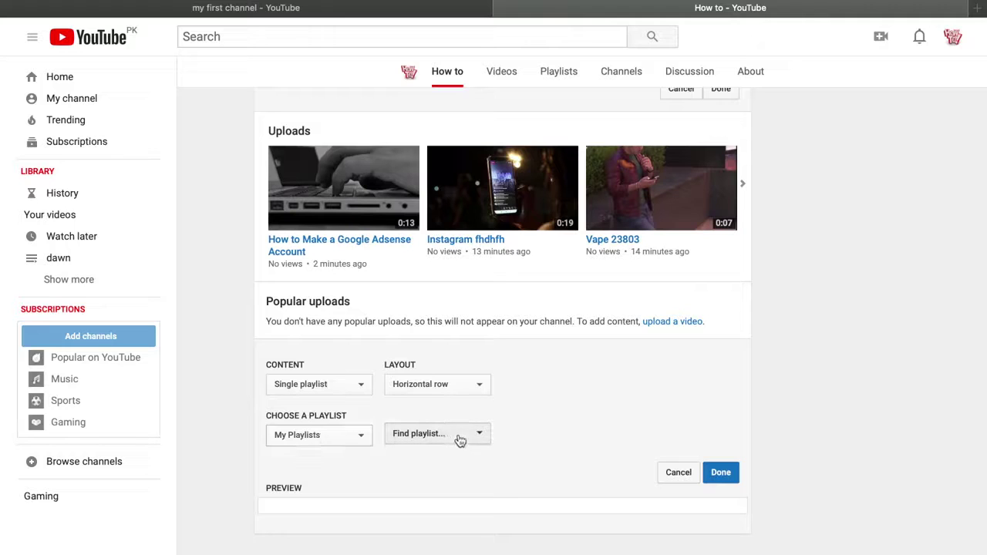
pyautogui.scroll(-3, 590, 423)
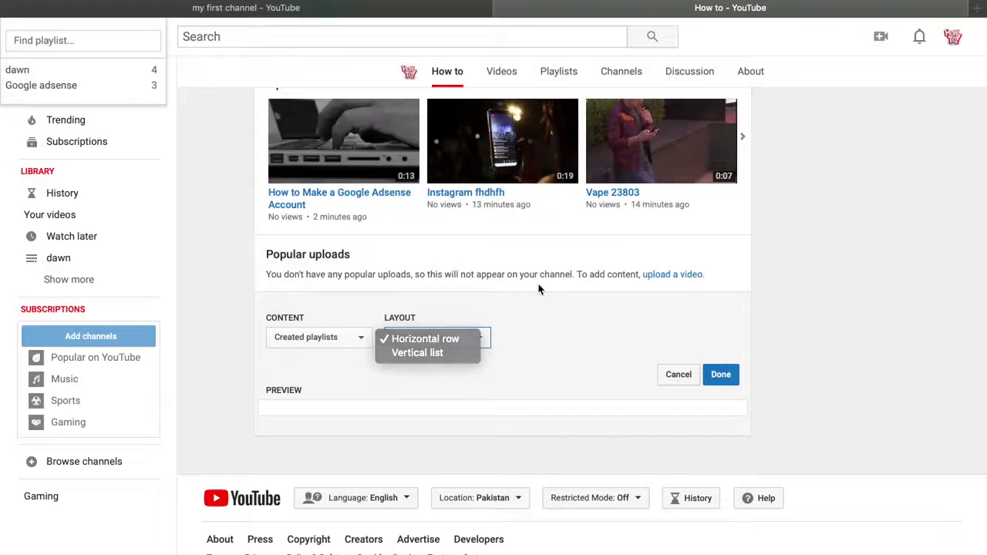
pyautogui.press('Escape')
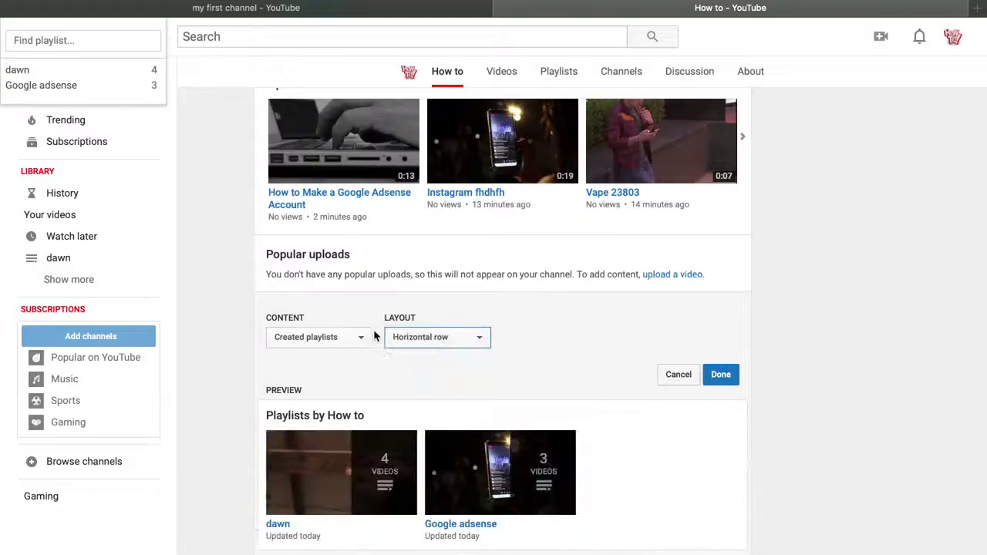
pyautogui.scroll(-2, 397, 362)
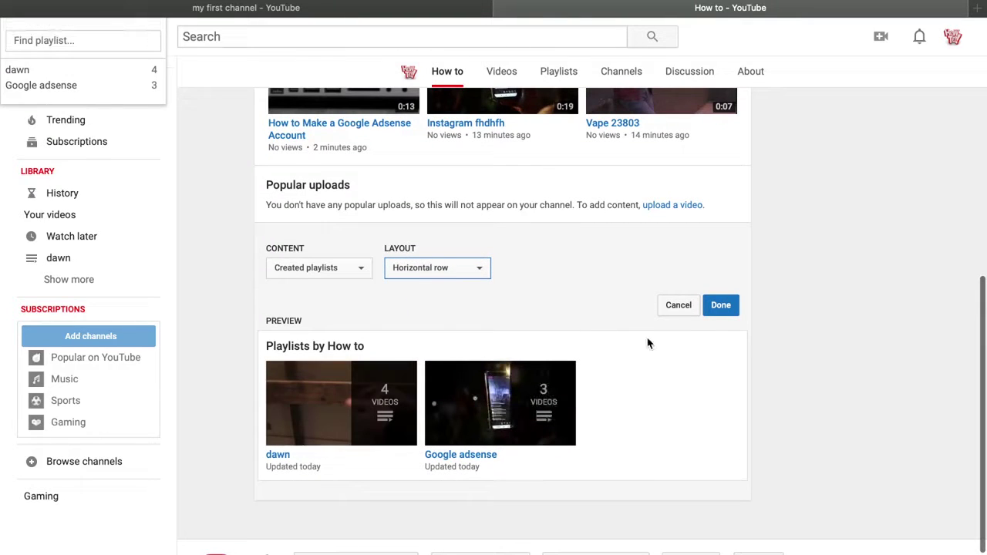
pyautogui.click(731, 312)
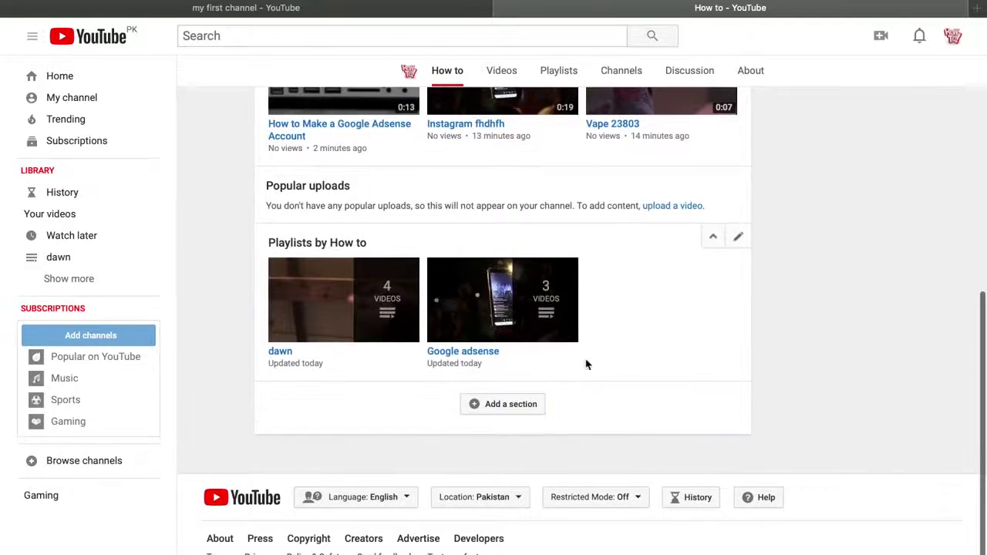
# Add a single-playlist section showing the Google adsense playlist below it
pyautogui.click(500, 467)
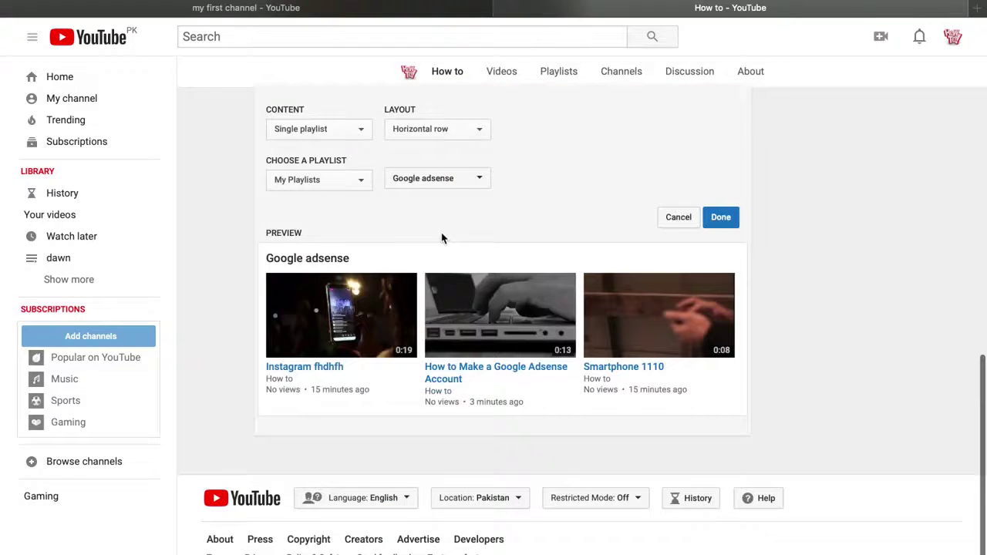
pyautogui.scroll(2, 443, 235)
pyautogui.scroll(-1, 445, 233)
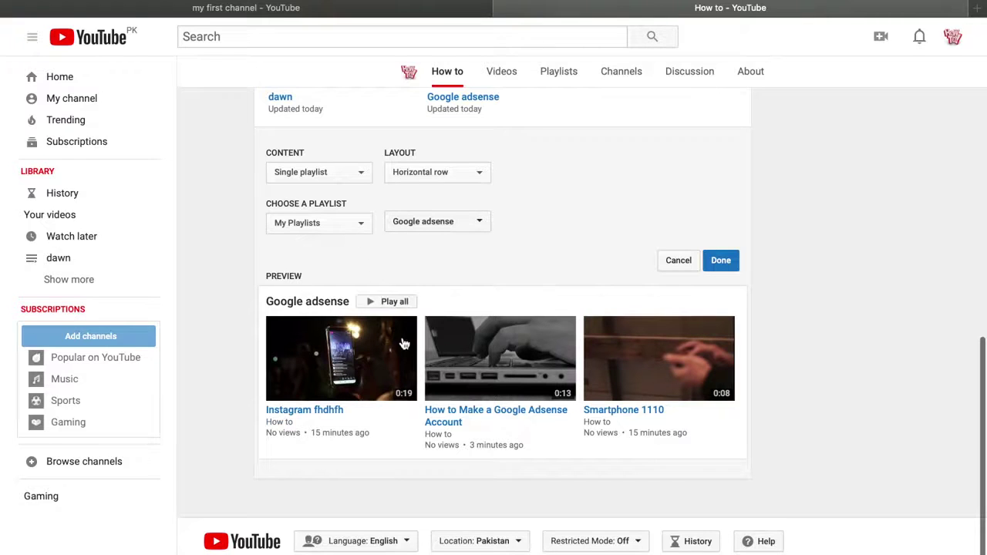
pyautogui.scroll(-1, 405, 343)
pyautogui.scroll(3, 678, 383)
pyautogui.click(720, 388)
pyautogui.scroll(10, 600, 372)
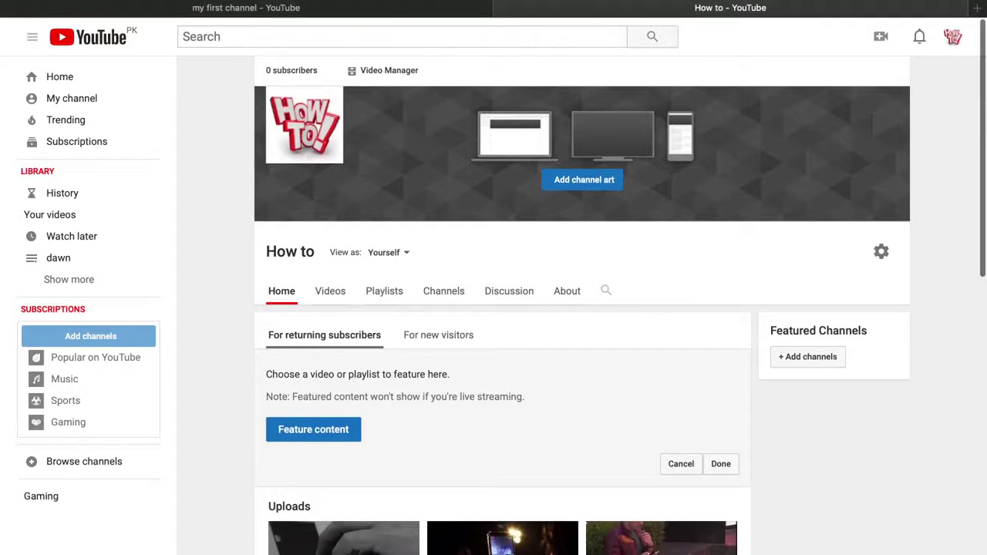
# Go to the YouTube site from the address bar
pyautogui.press('super+l')
pyautogui.write('y')
pyautogui.press('Return')
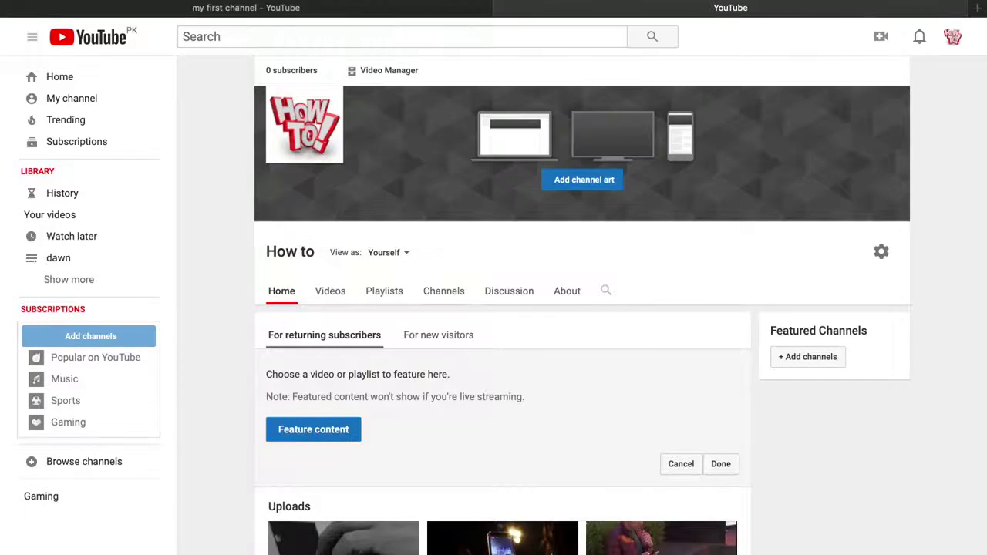
# Scroll through the How to channel home page, checking the Uploads, Created playlists and Google adsense rows
pyautogui.click(282, 8)
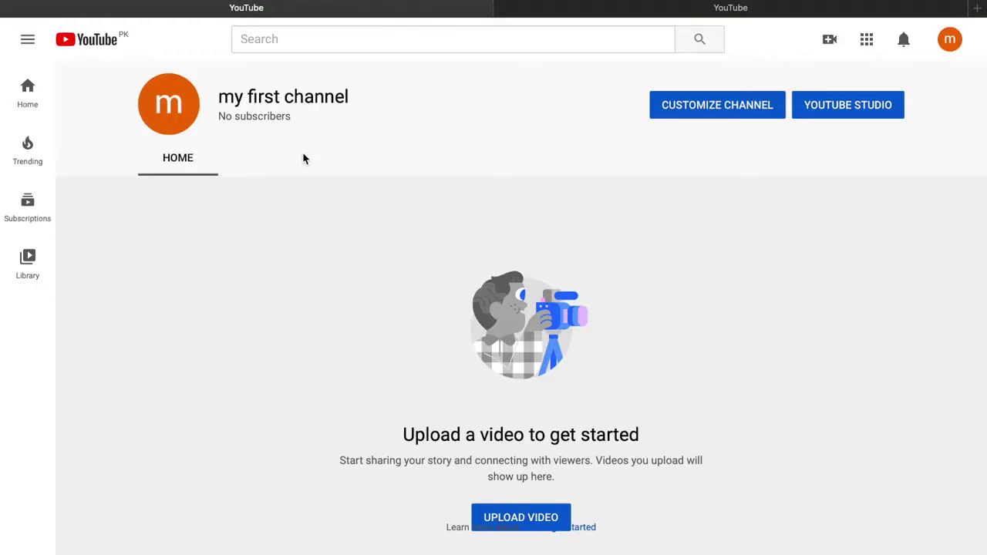
pyautogui.scroll(-3, 356, 303)
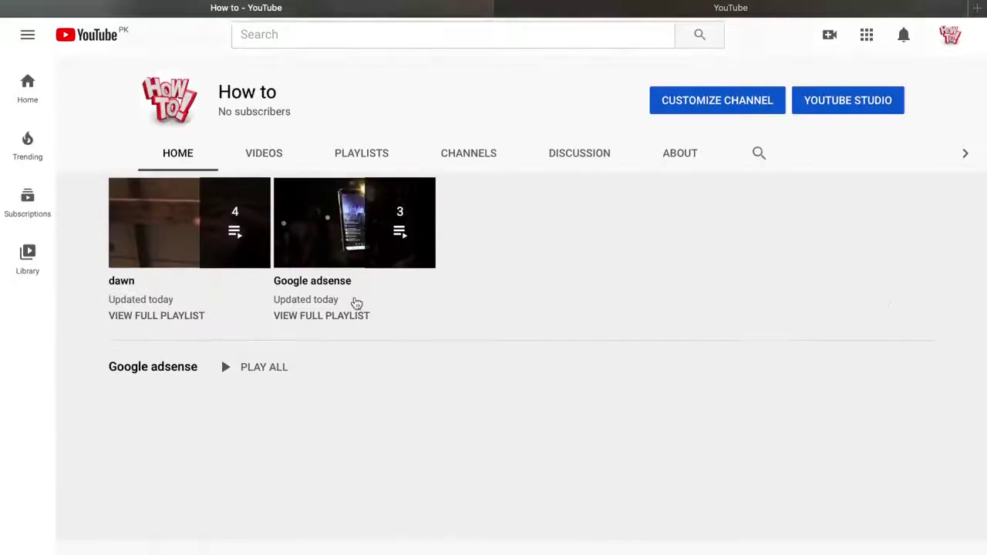
pyautogui.scroll(-3, 409, 375)
pyautogui.scroll(3, 524, 354)
pyautogui.scroll(-4, 717, 316)
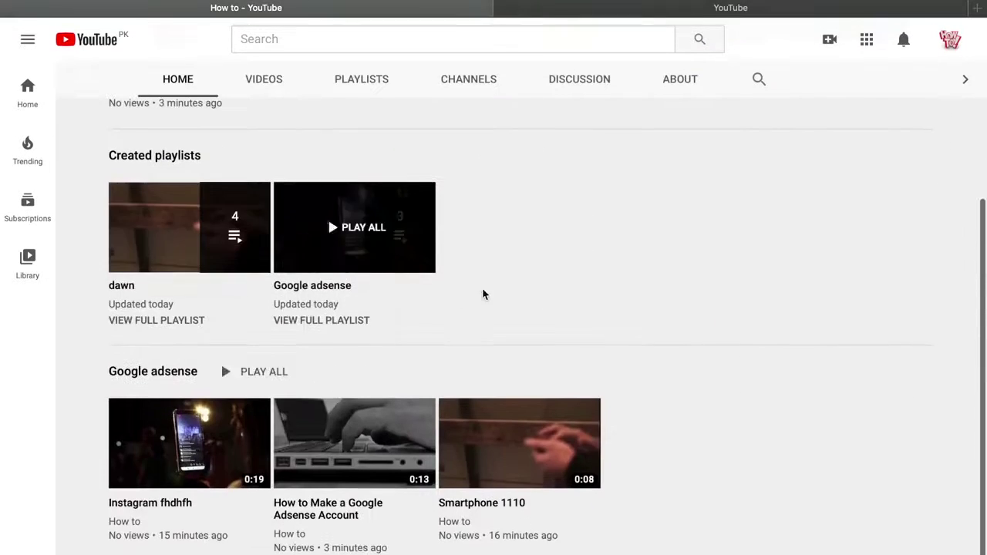
pyautogui.scroll(4, 454, 296)
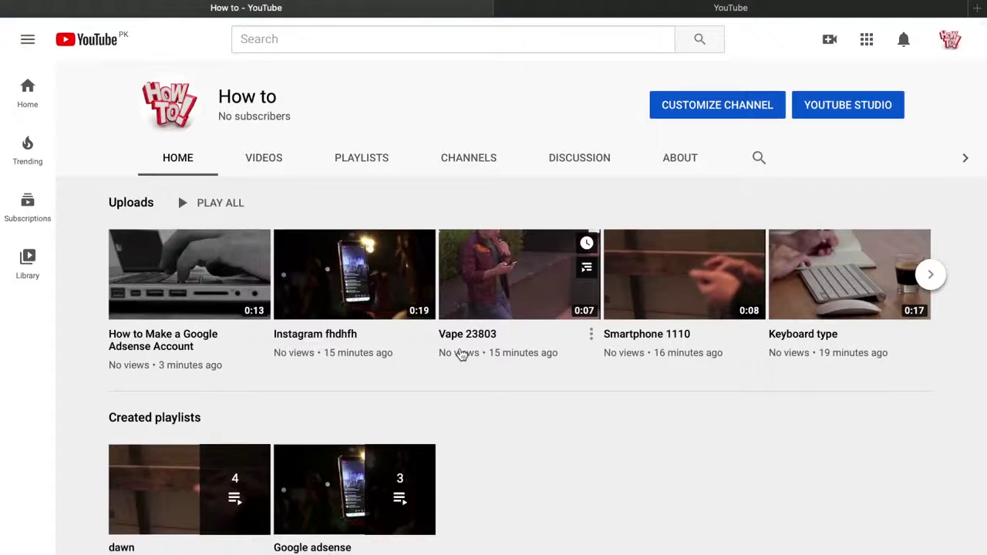
pyautogui.scroll(-4, 461, 354)
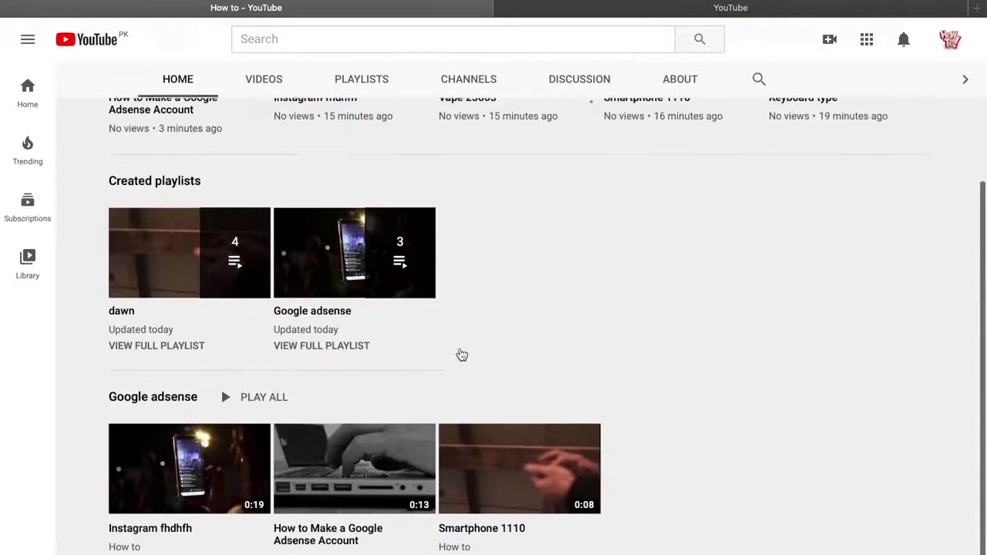
pyautogui.scroll(4, 460, 354)
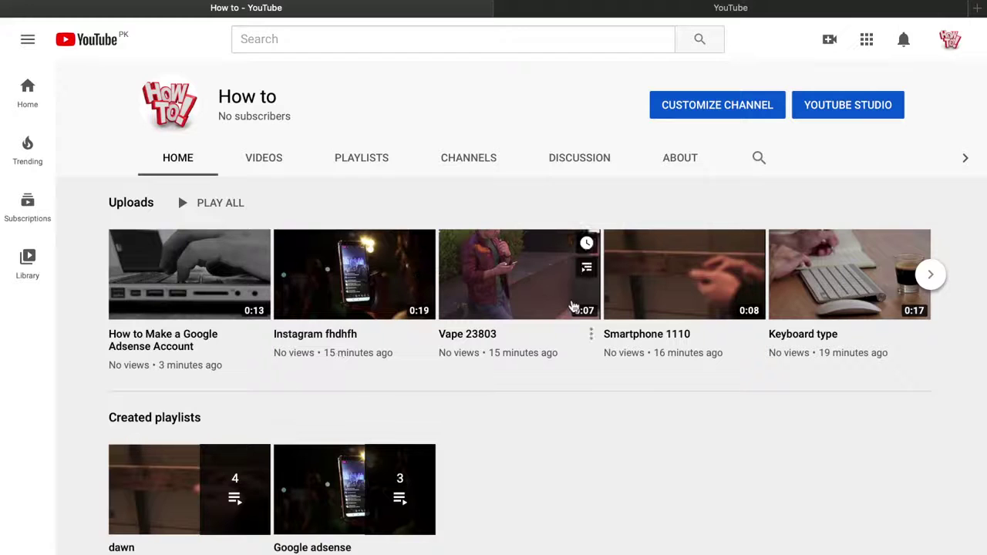
pyautogui.scroll(-3, 577, 301)
pyautogui.scroll(-1, 575, 258)
pyautogui.scroll(3, 571, 257)
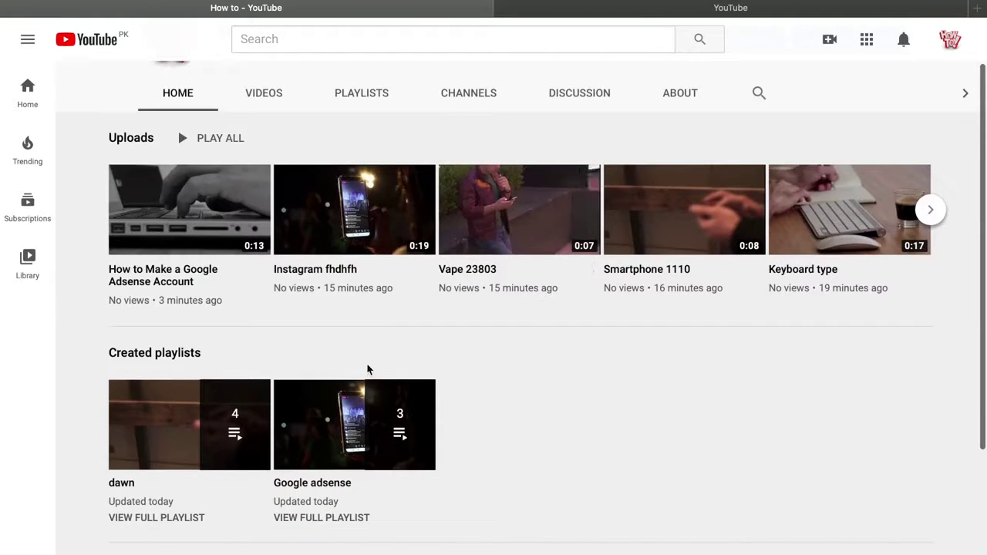
pyautogui.scroll(-3, 367, 369)
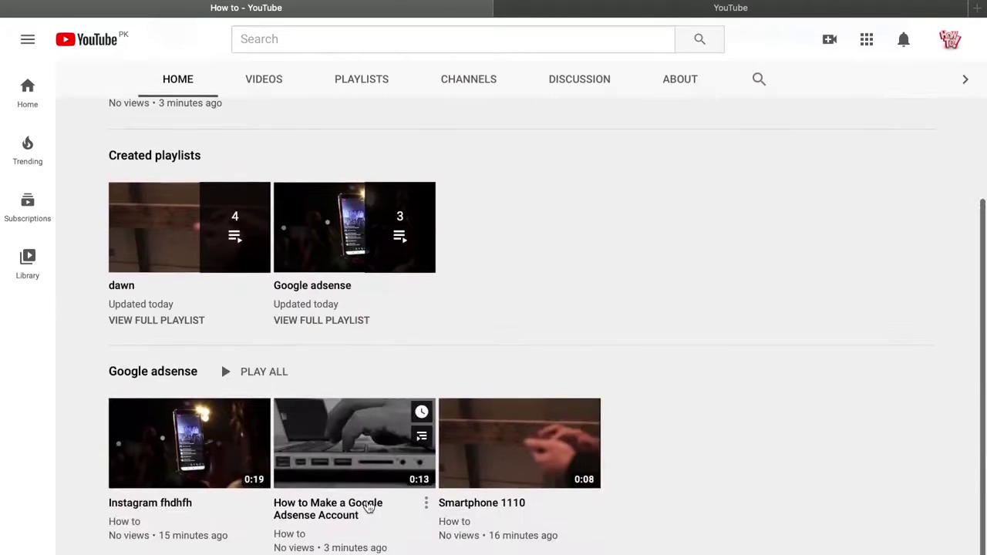
pyautogui.scroll(3, 422, 545)
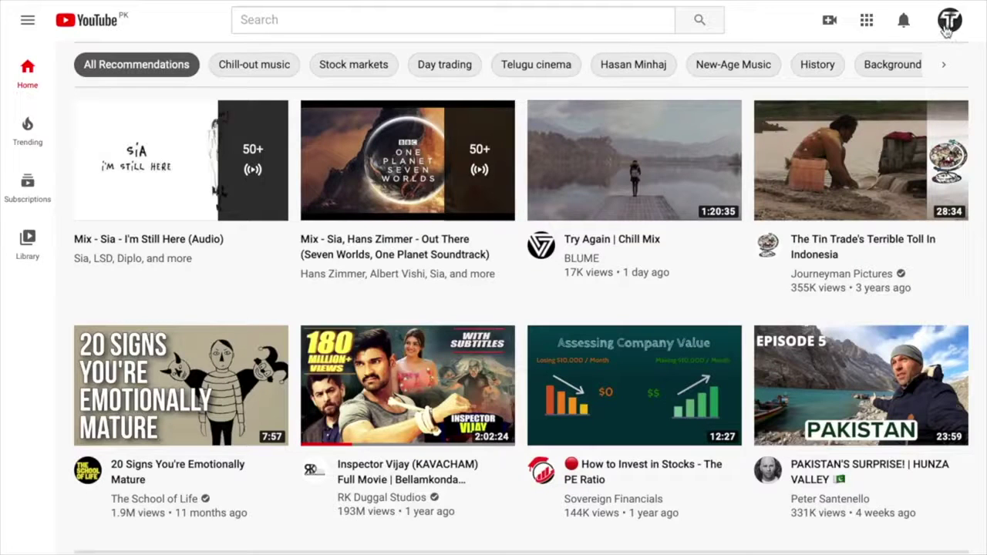
# In YouTube Studio's advanced channel settings, untick 'Display the number of people subscribed' and save
pyautogui.click(947, 24)
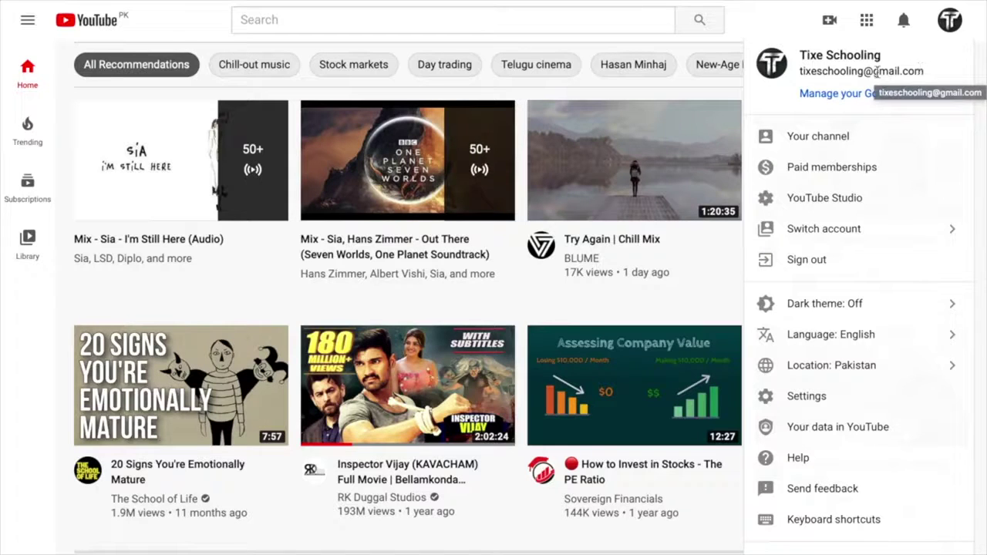
pyautogui.click(813, 193)
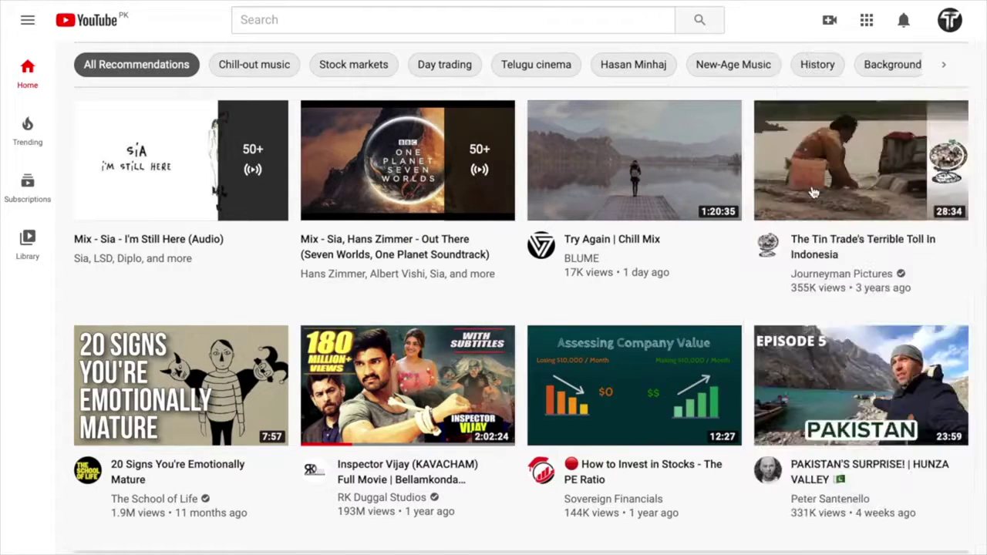
pyautogui.scroll(-2, 88, 381)
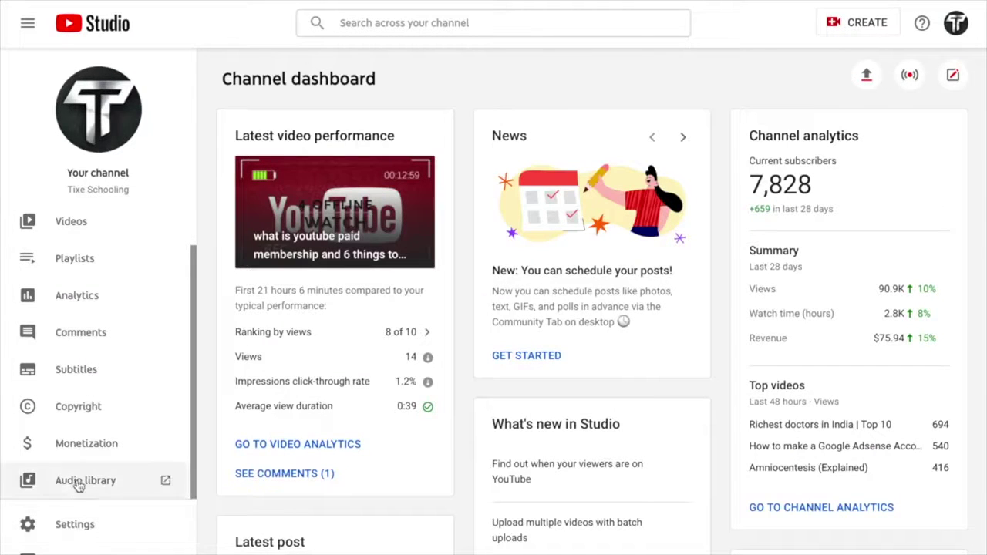
pyautogui.click(74, 525)
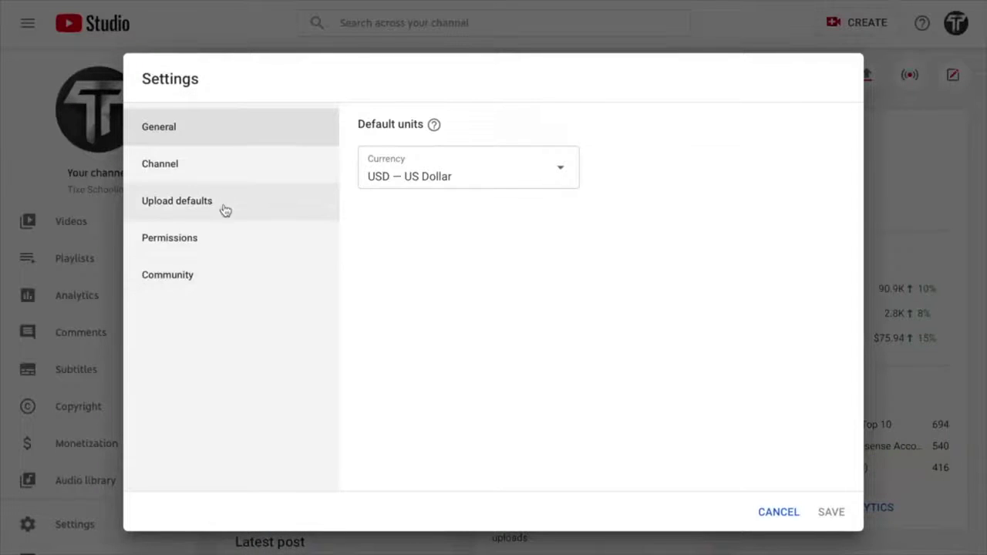
pyautogui.click(216, 173)
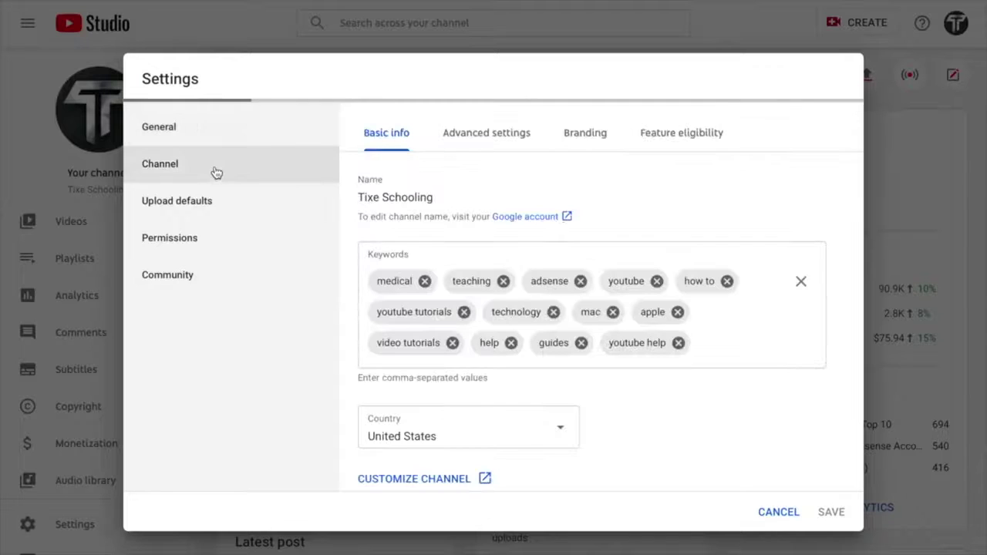
pyautogui.click(496, 142)
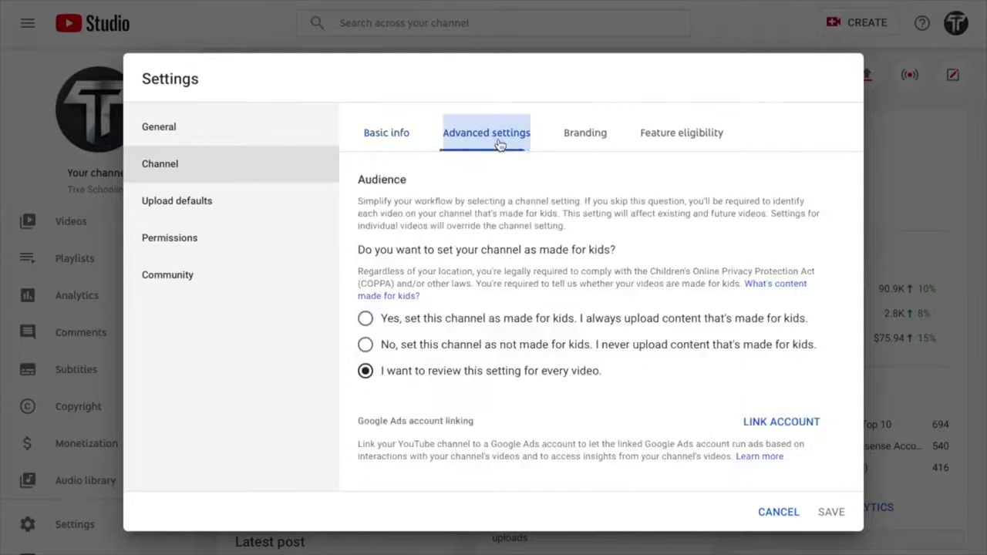
pyautogui.scroll(-3, 428, 263)
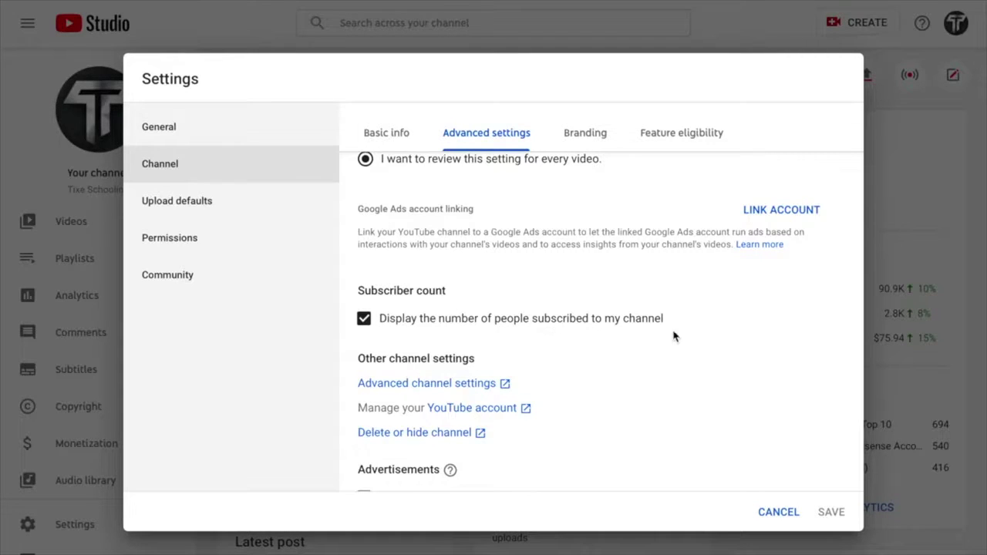
pyautogui.click(366, 319)
pyautogui.click(843, 521)
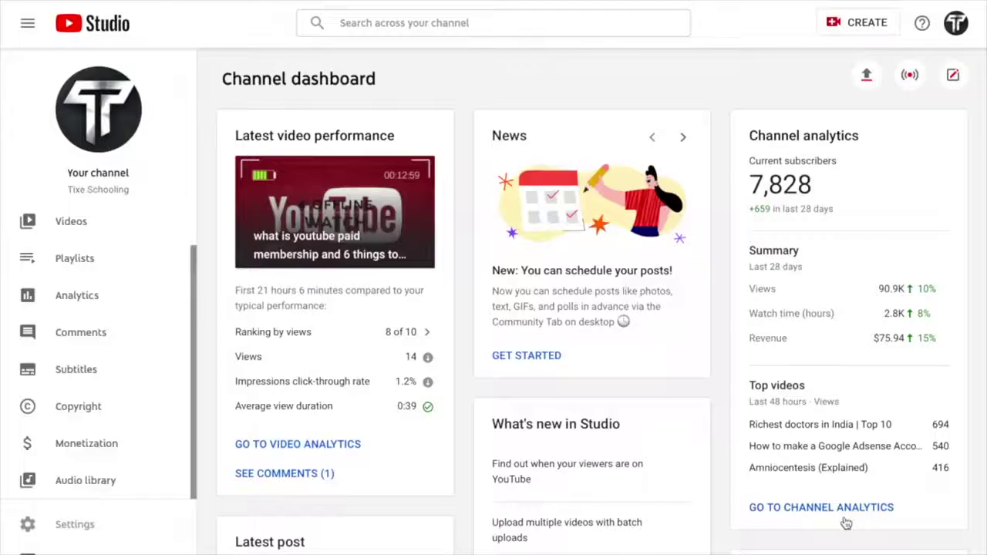
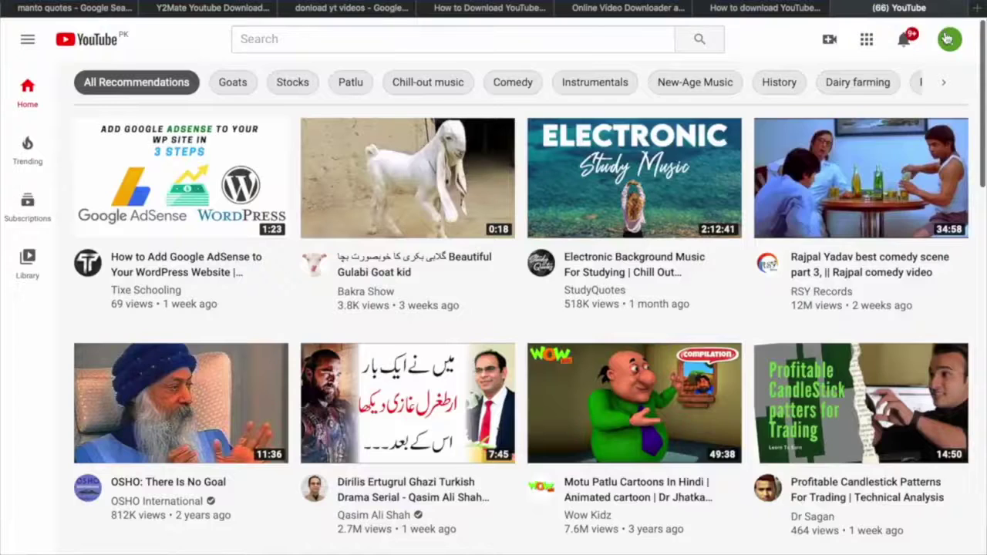
# Go from the account menu to YouTube Studio's Monetization page and apply to the Partner Program
pyautogui.click(948, 38)
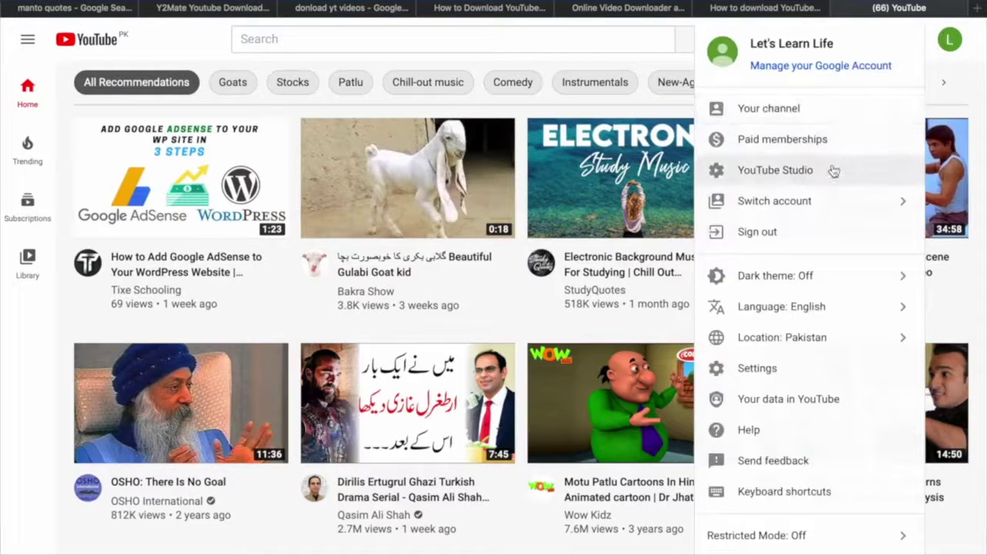
pyautogui.click(834, 171)
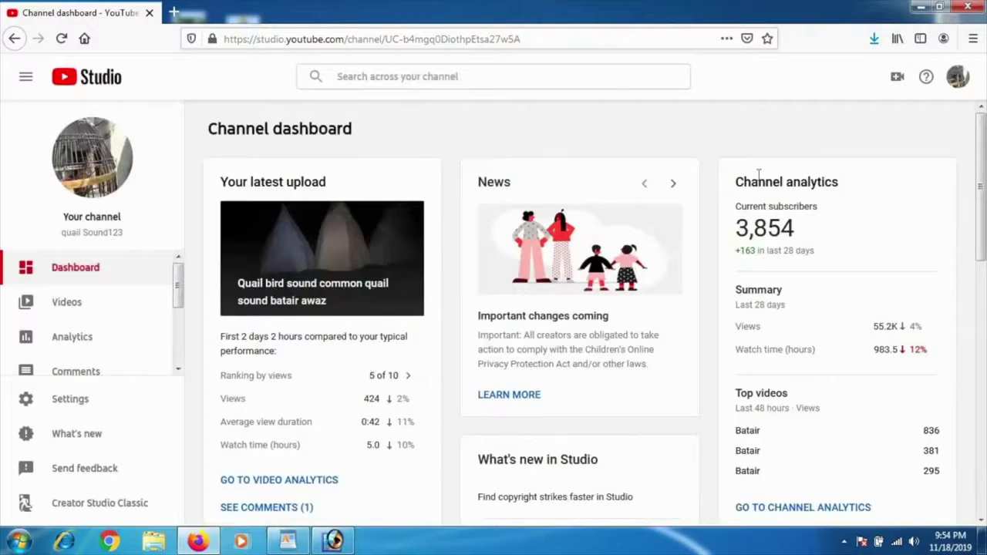
pyautogui.scroll(-3, 183, 347)
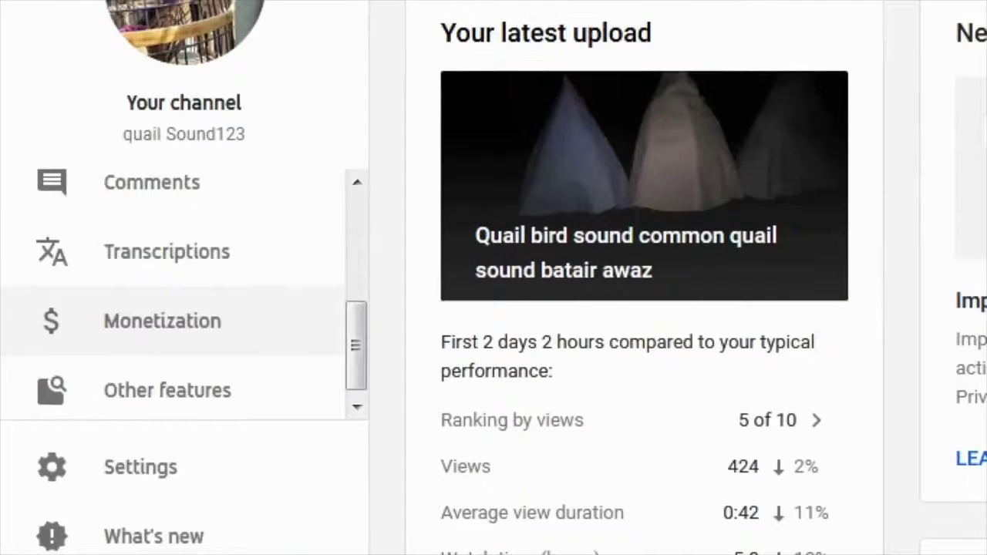
pyautogui.click(161, 321)
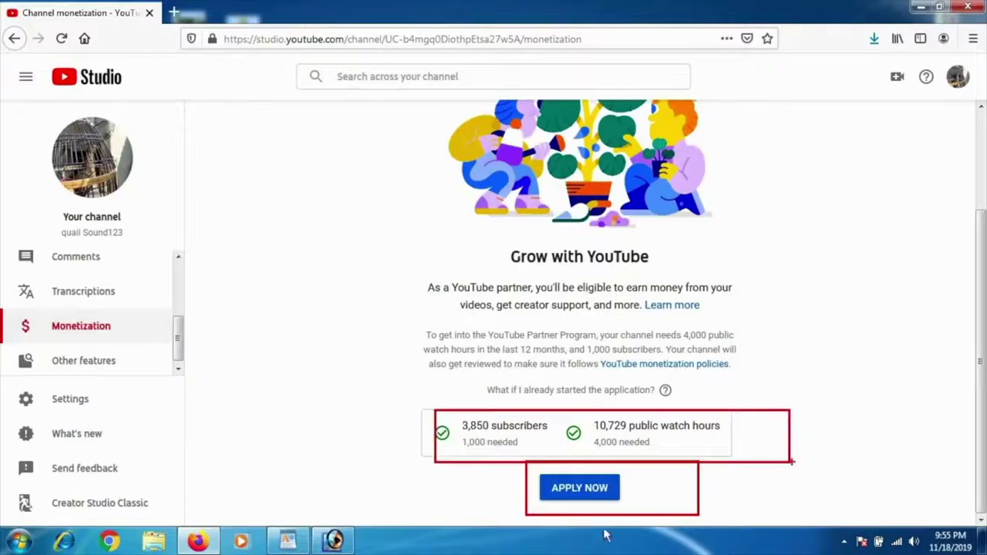
pyautogui.click(579, 493)
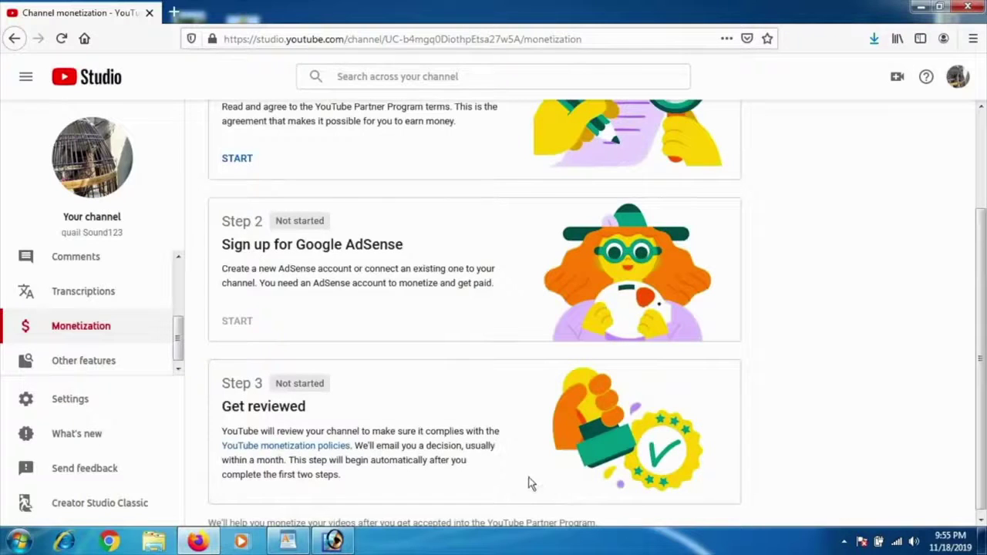
# Start Step 1, tick 'I accept' on the Partner Program terms, and accept them
pyautogui.scroll(3, 432, 401)
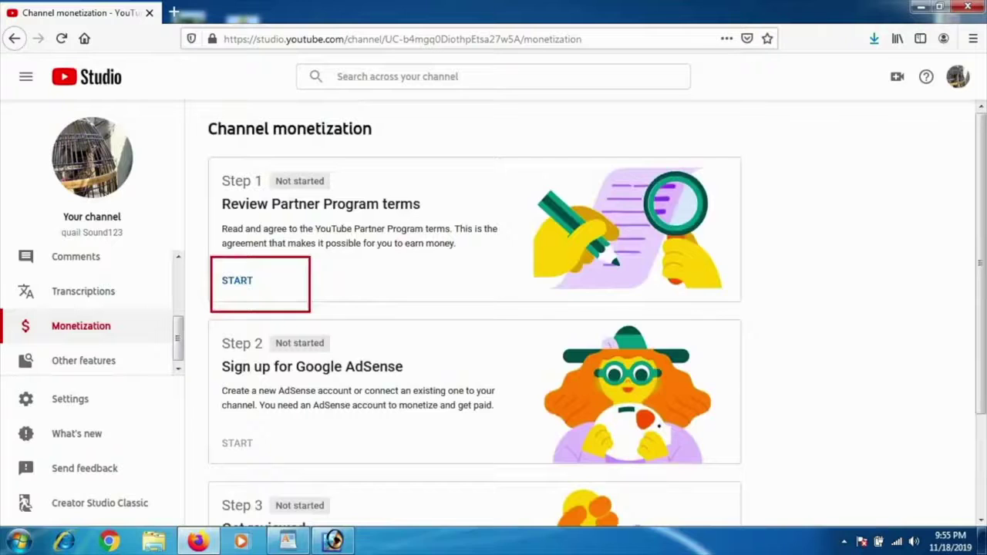
pyautogui.click(230, 280)
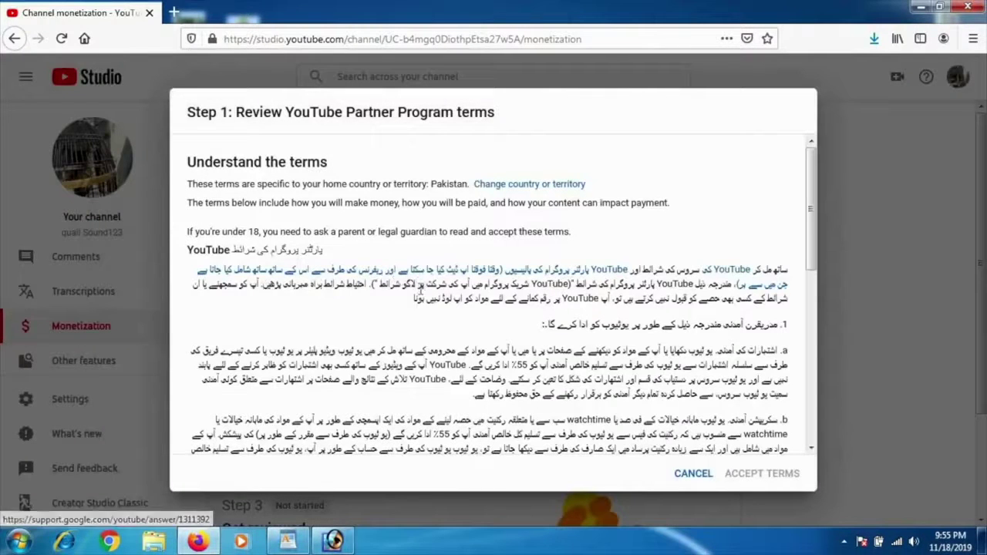
pyautogui.scroll(-10, 416, 311)
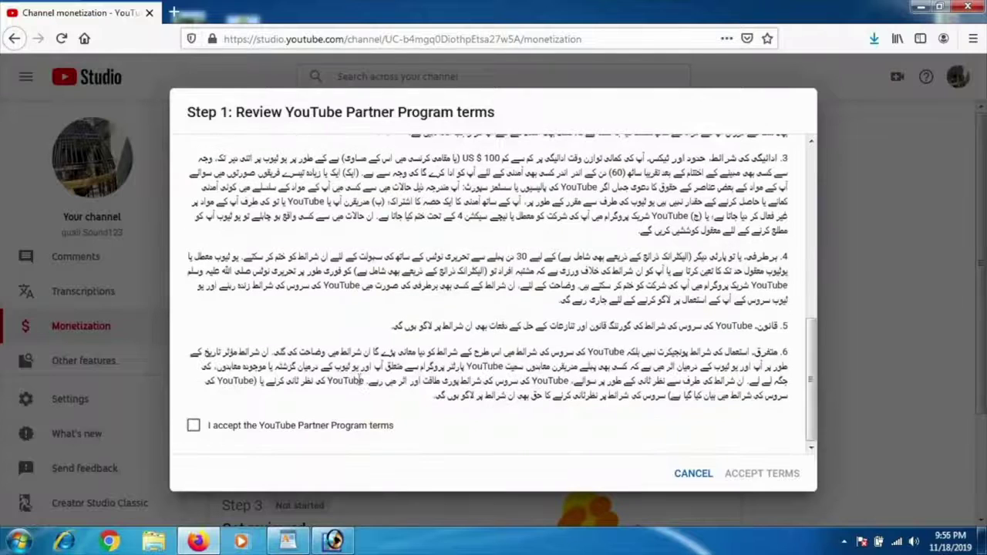
pyautogui.click(193, 427)
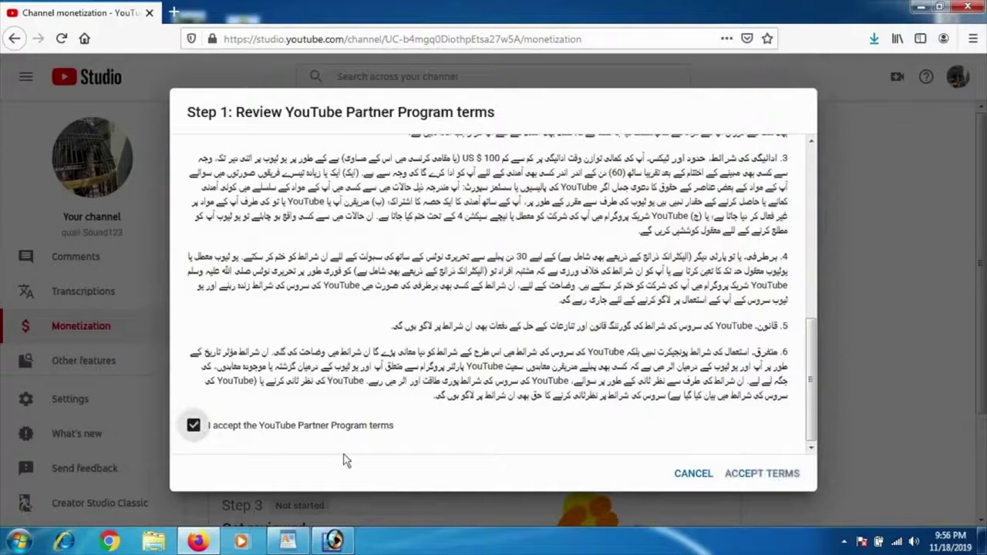
pyautogui.click(759, 475)
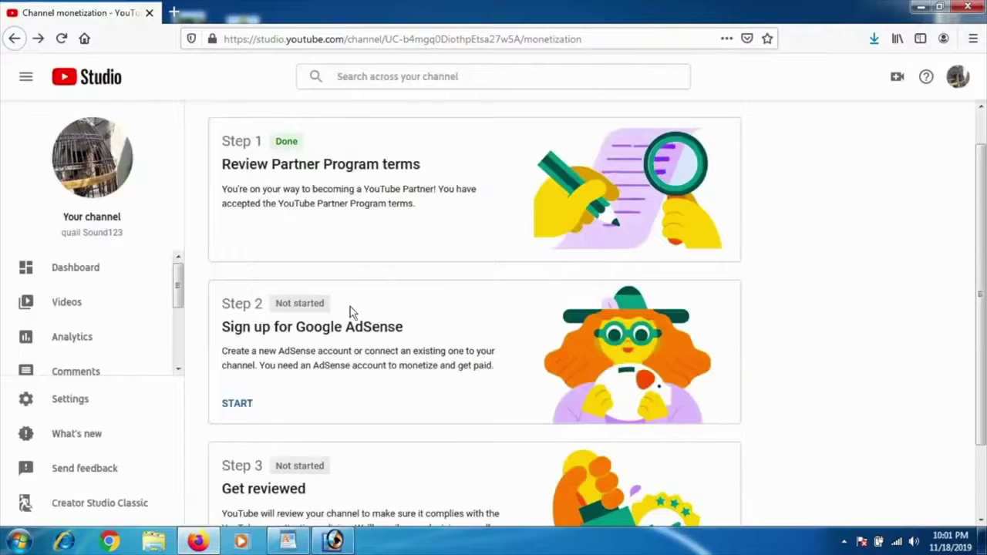
# Start Step 2, answer 'No, I don't have an existing account', and continue to AdSense
pyautogui.scroll(-2, 349, 311)
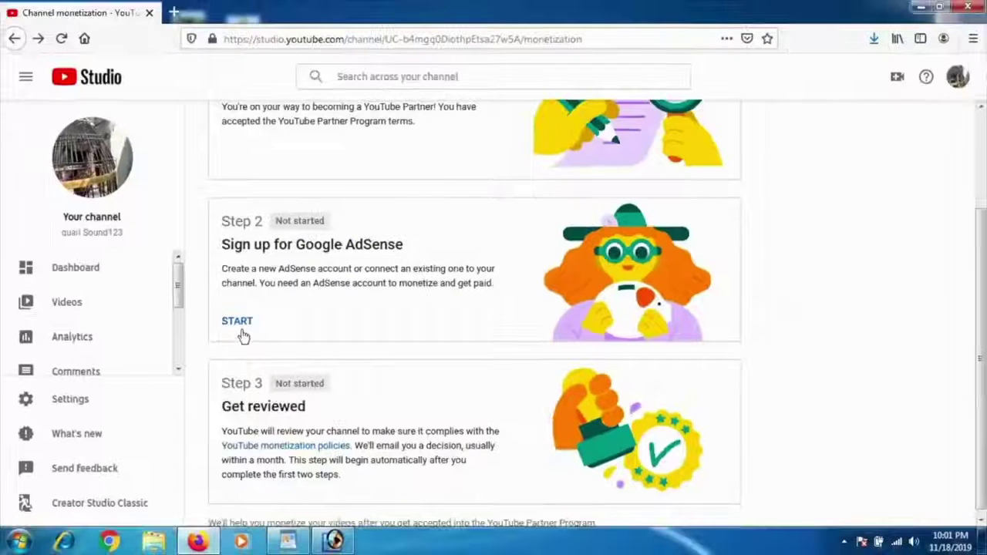
pyautogui.click(237, 322)
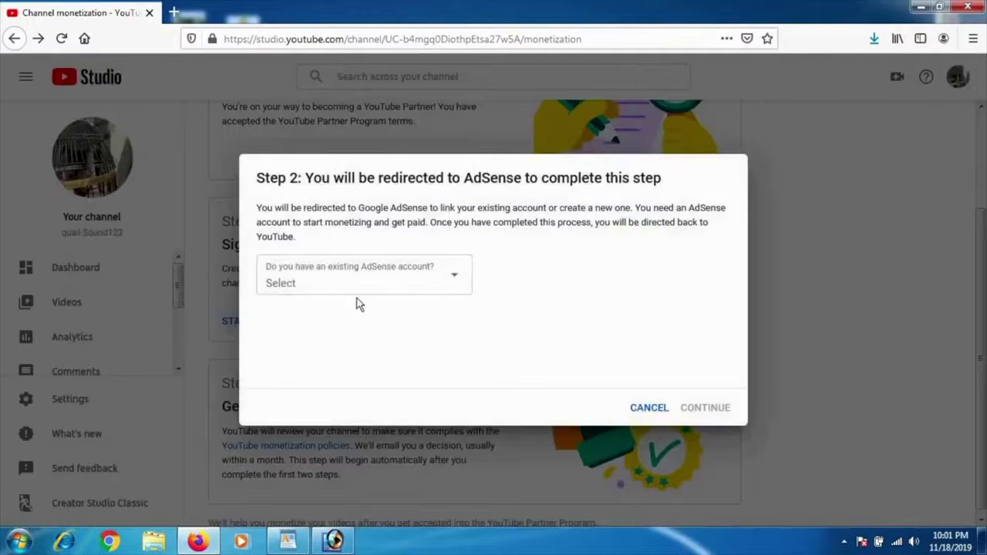
pyautogui.click(455, 281)
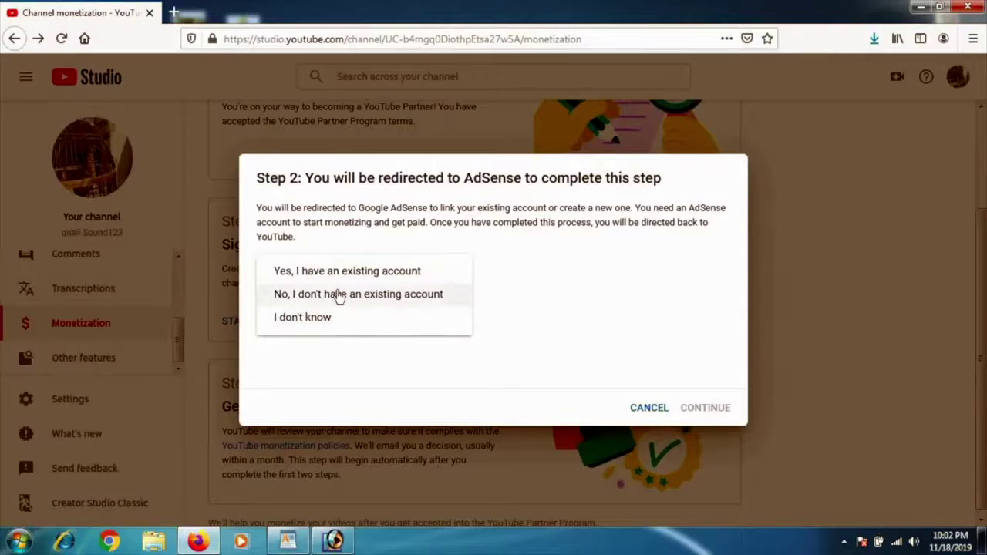
pyautogui.click(378, 298)
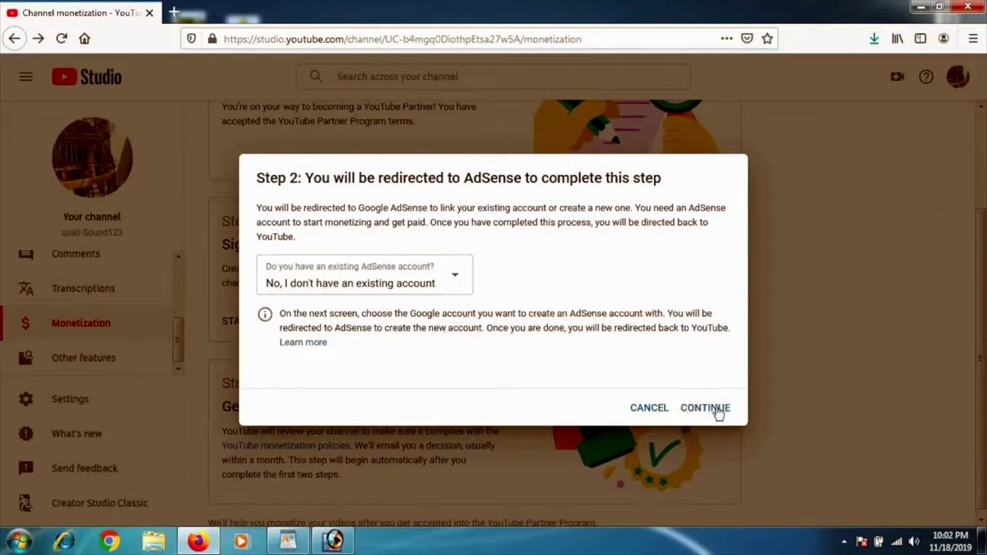
pyautogui.click(720, 409)
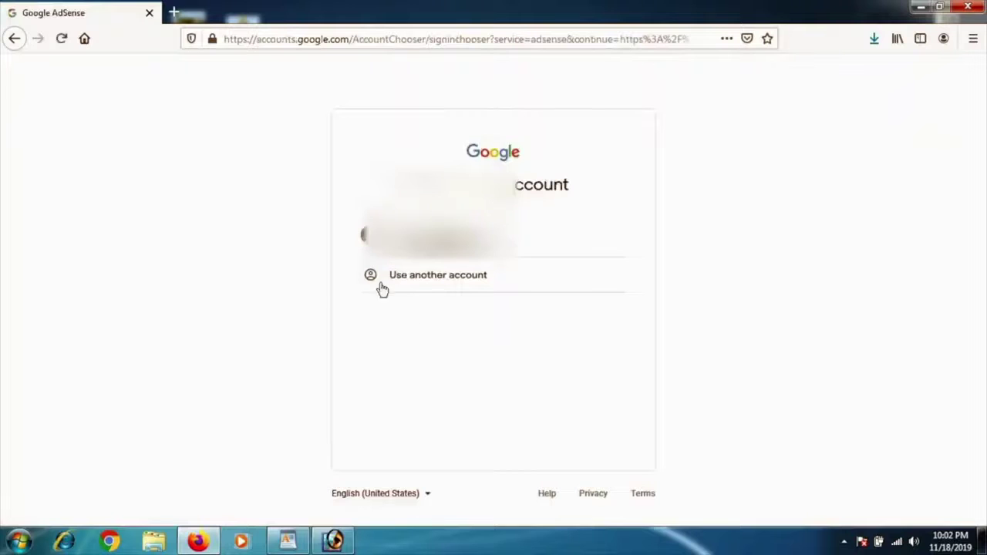
# Sign in to AdSense with the channel's Google account and choose Pakistan as the country
pyautogui.click(463, 275)
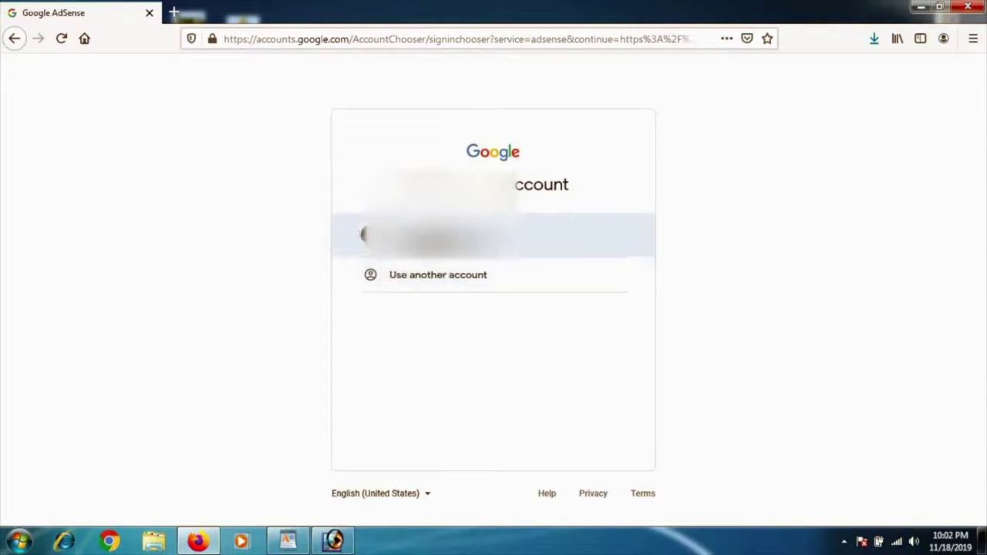
pyautogui.click(439, 245)
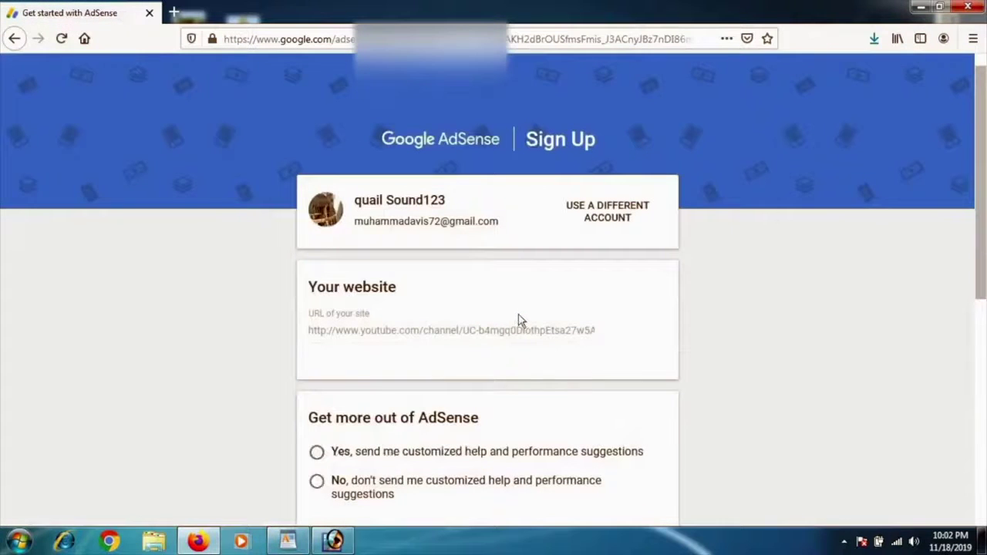
pyautogui.scroll(-2, 694, 339)
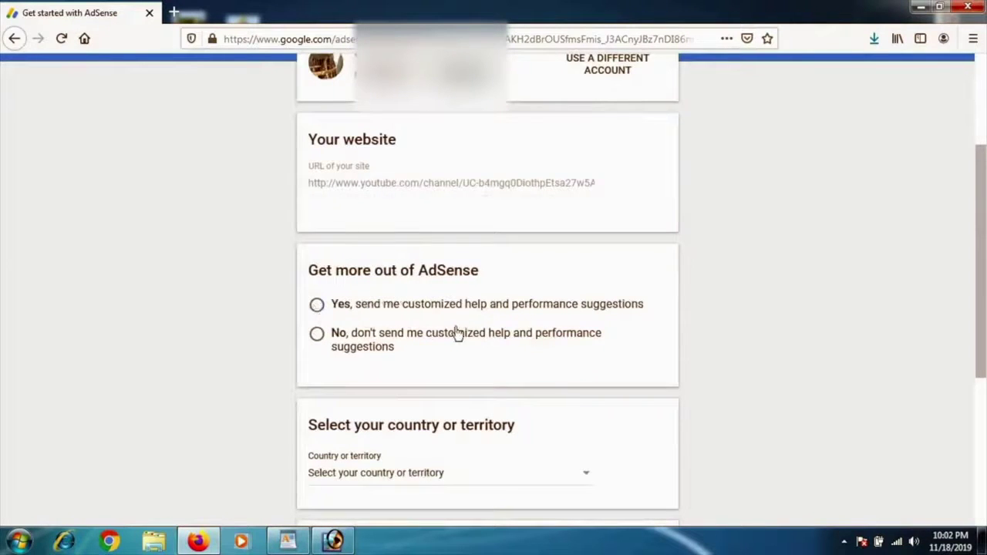
pyautogui.scroll(-3, 463, 328)
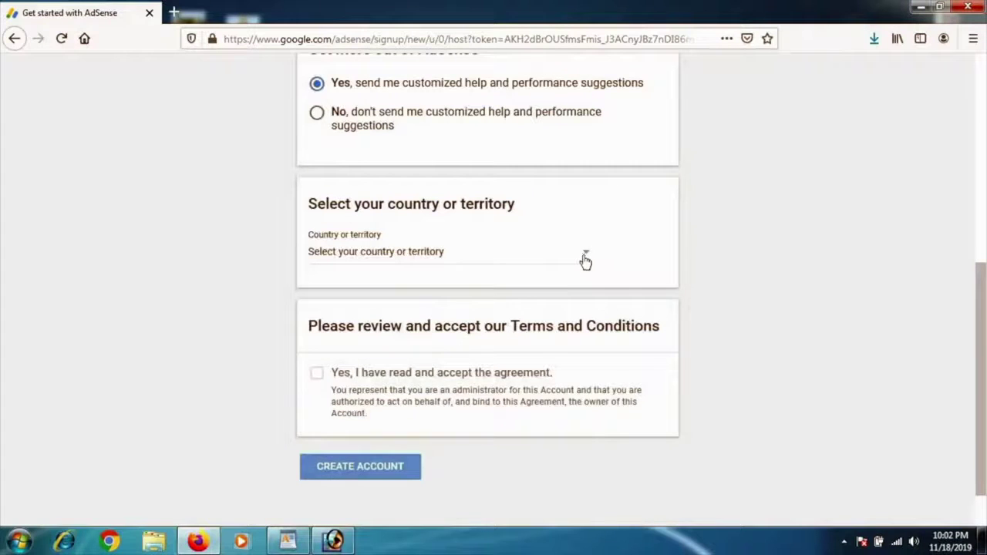
pyautogui.click(554, 278)
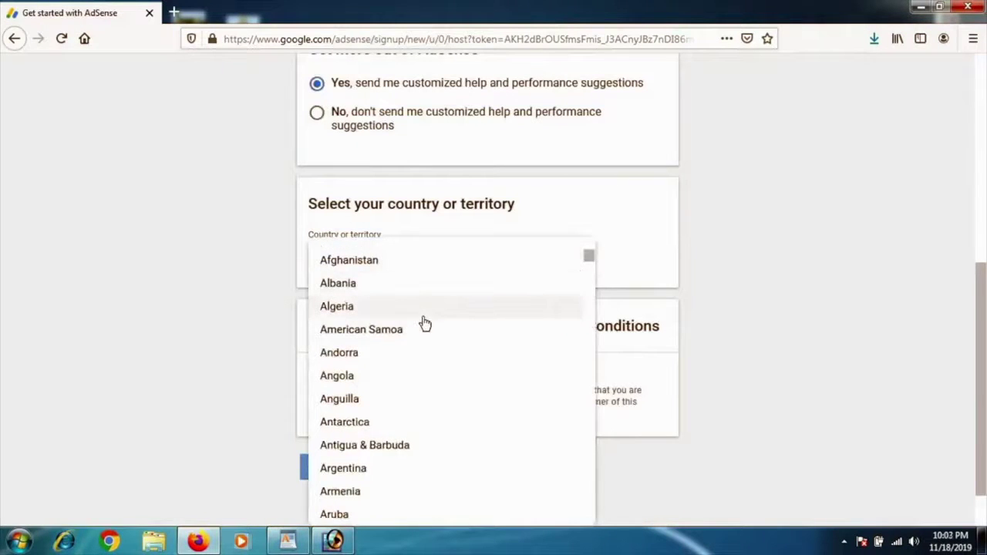
pyautogui.scroll(-20, 425, 324)
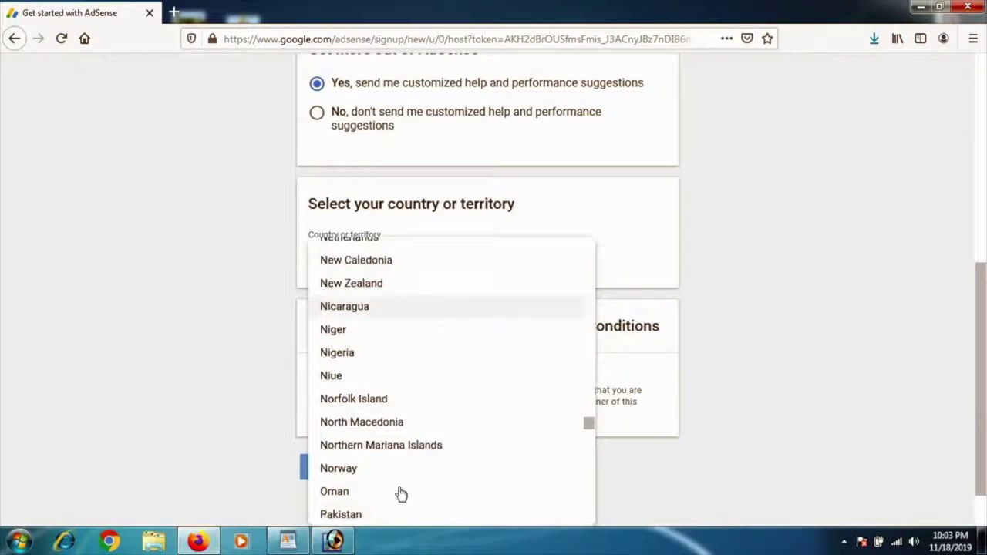
pyautogui.click(391, 516)
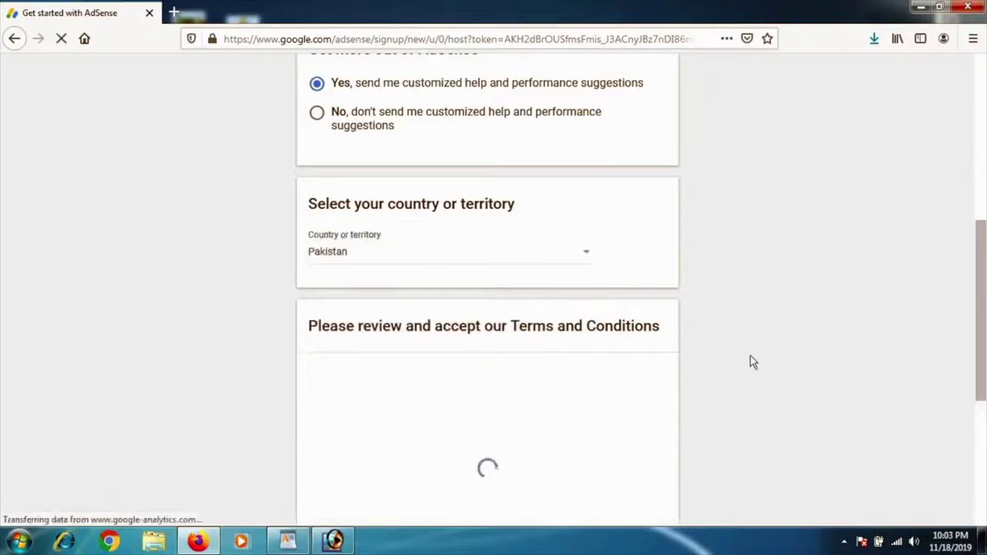
# Accept the AdSense Terms and Conditions agreement and create the account
pyautogui.scroll(-5, 637, 375)
pyautogui.scroll(-6, 703, 384)
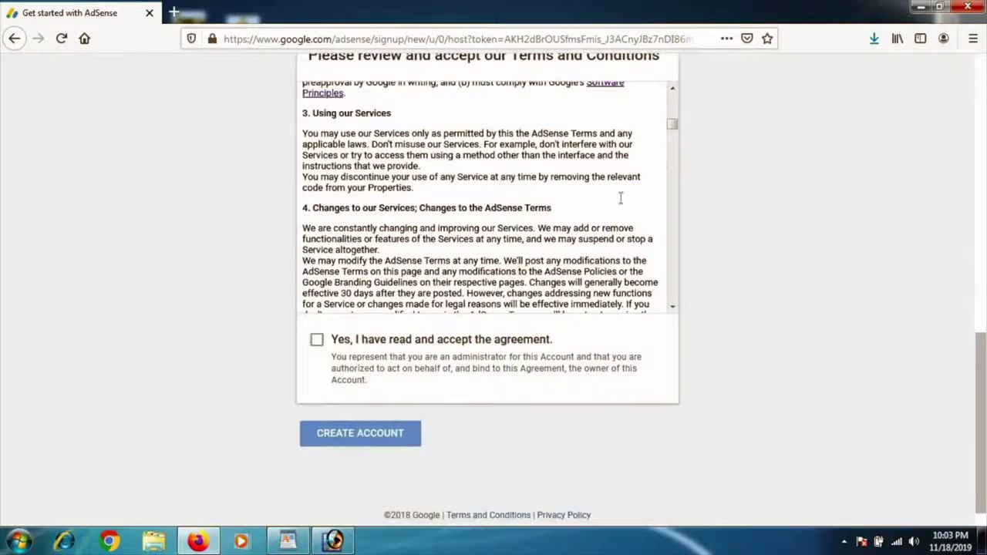
pyautogui.moveTo(675, 126); pyautogui.dragTo(673, 313)
pyautogui.click(317, 340)
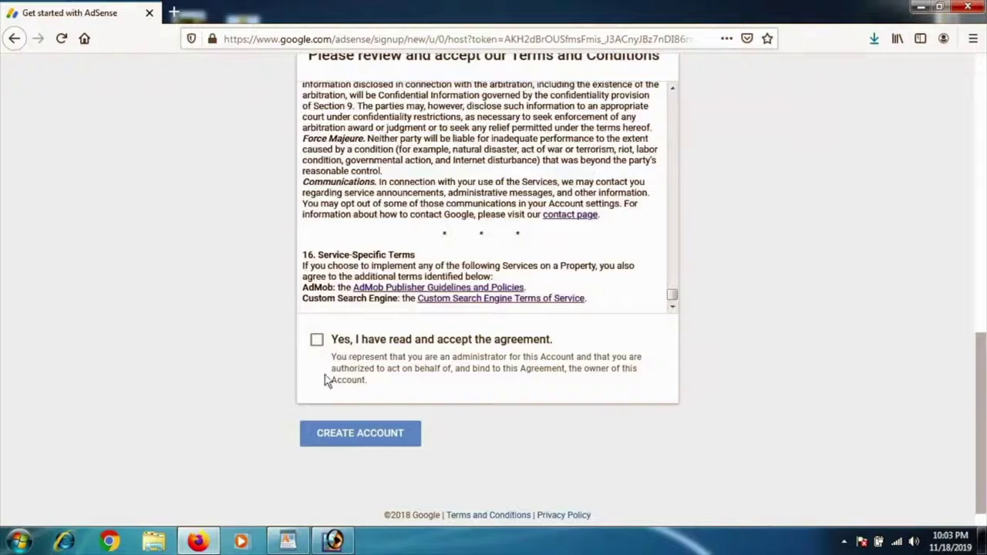
pyautogui.click(354, 440)
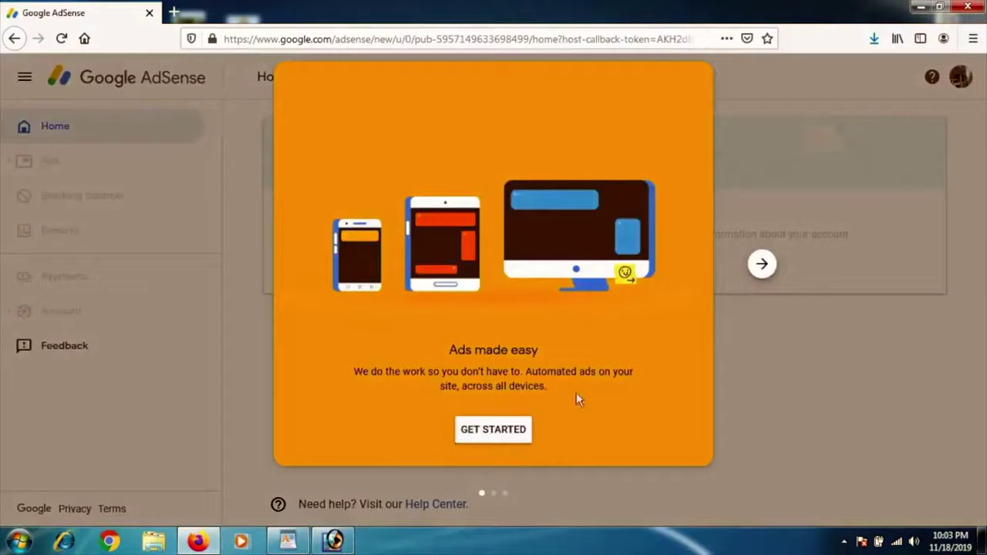
# Begin AdSense account setup and set the payment account type to Individual
pyautogui.click(496, 437)
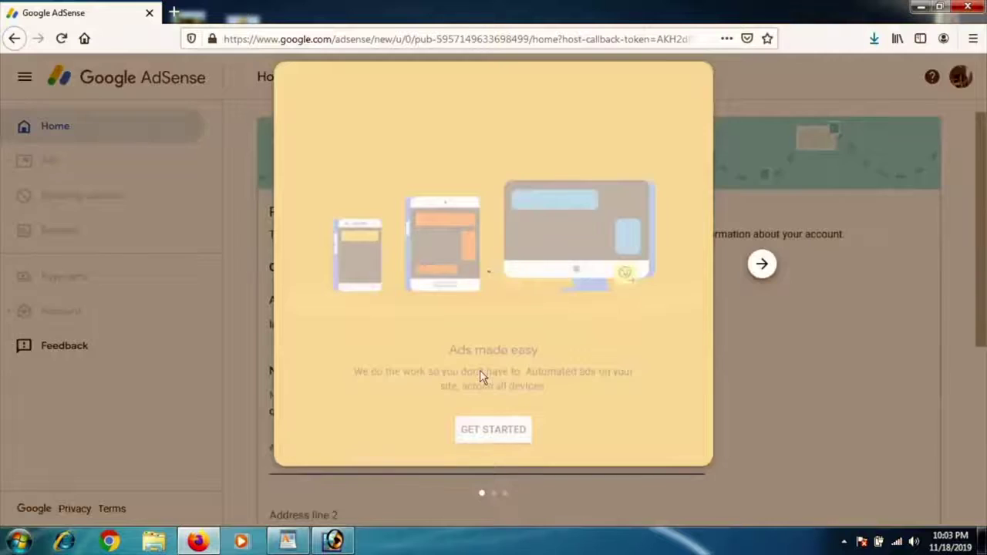
pyautogui.scroll(-1, 444, 301)
pyautogui.scroll(1, 445, 301)
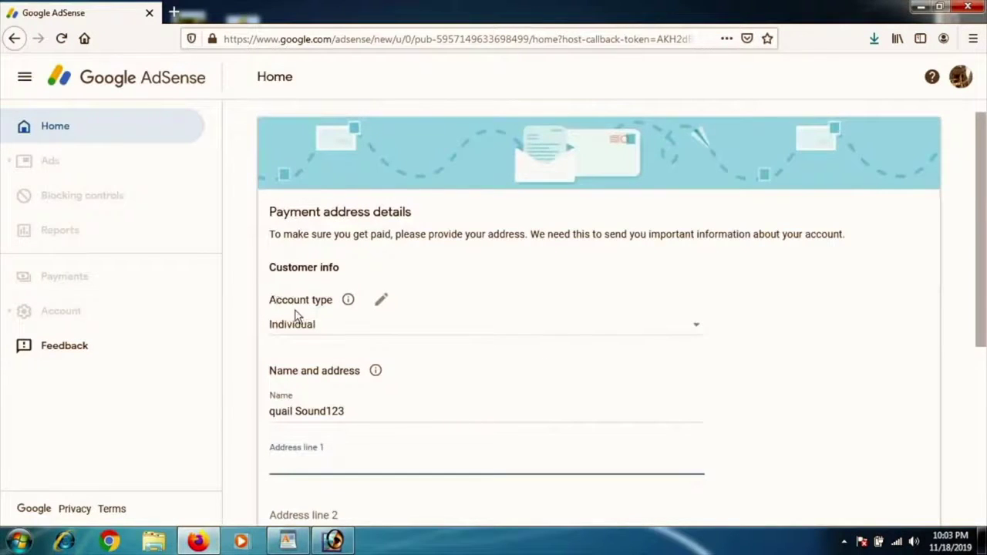
pyautogui.click(518, 330)
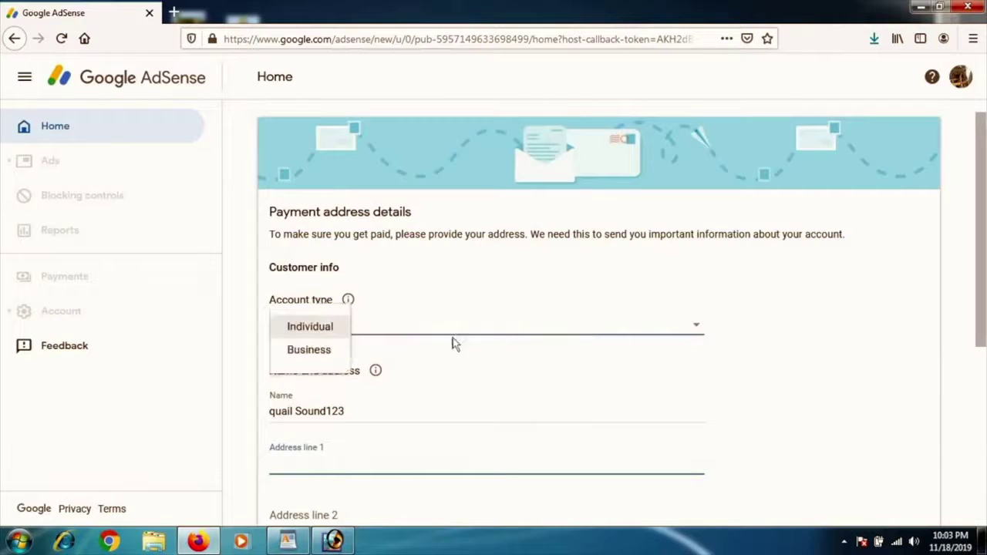
pyautogui.click(324, 330)
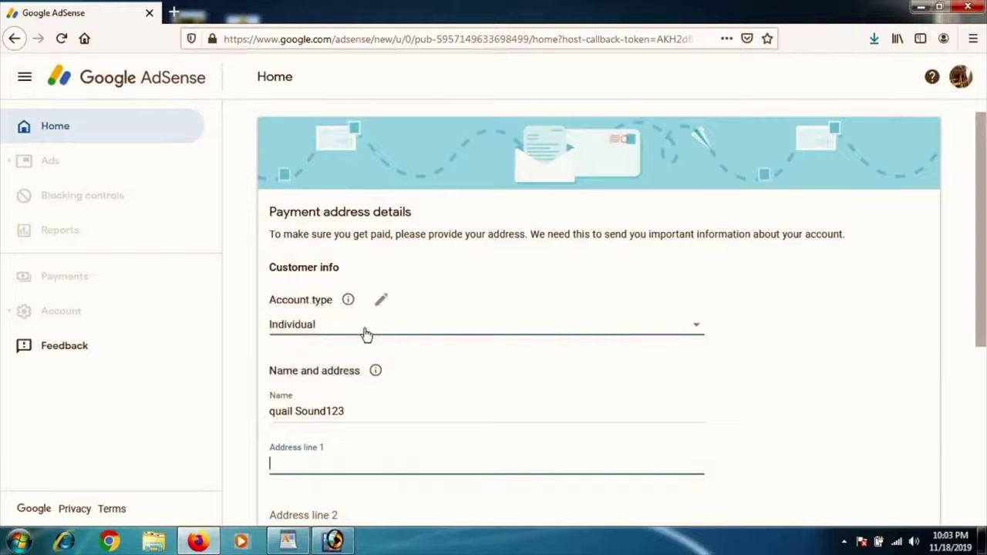
pyautogui.click(826, 344)
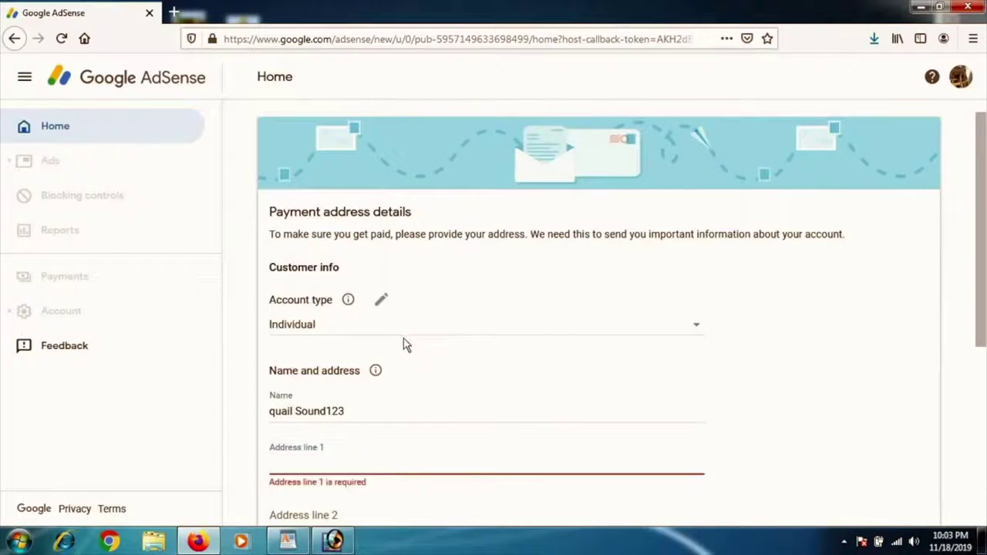
# Replace the Name with the account holder's full name, fill the address, and submit
pyautogui.scroll(-2, 405, 343)
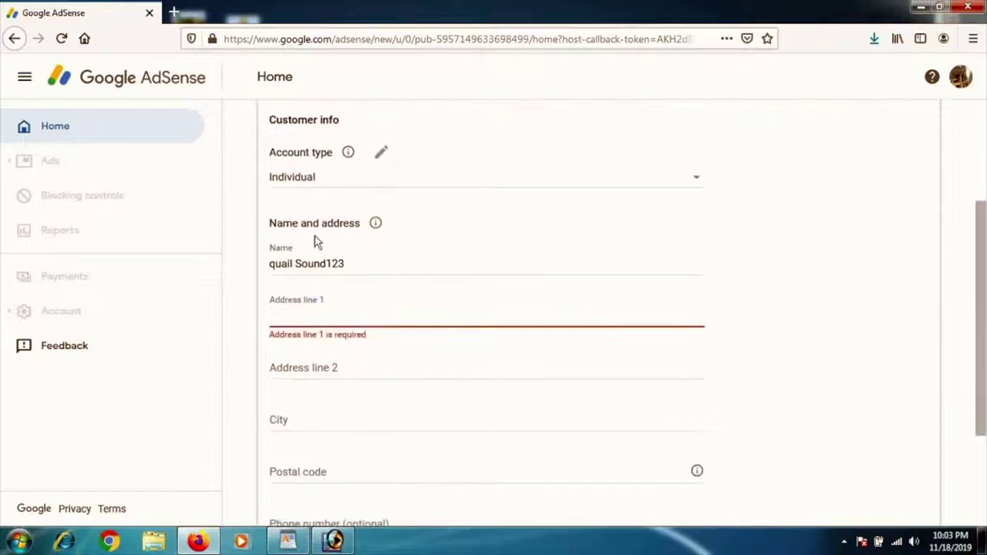
pyautogui.click(357, 266)
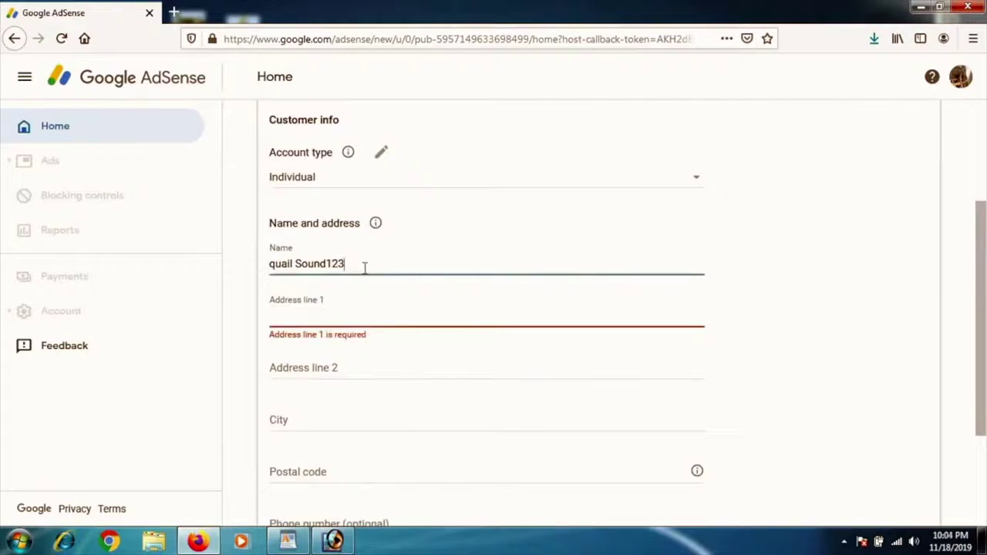
pyautogui.hotkey('ctrl', 'a')
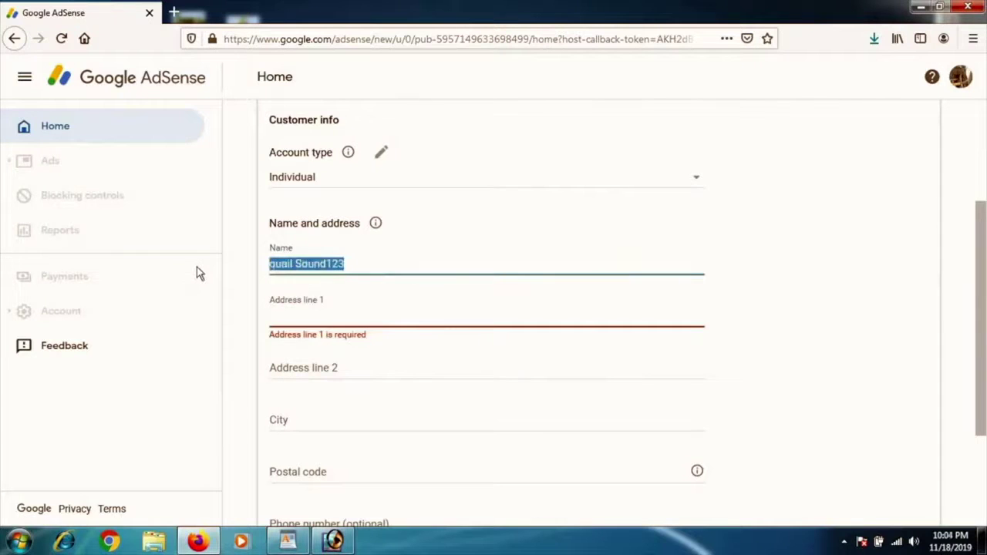
pyautogui.press('BackSpace')
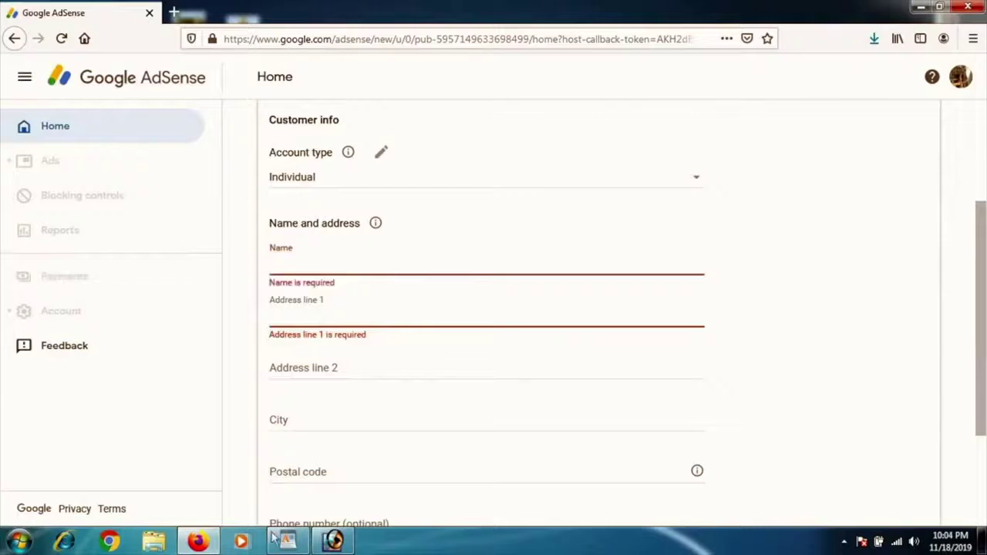
pyautogui.click(338, 313)
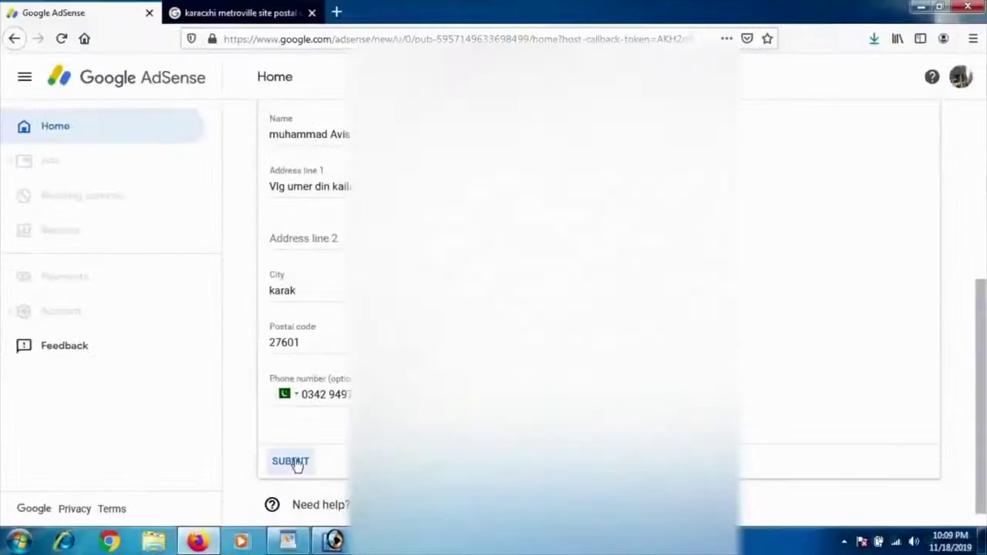
pyautogui.click(313, 375)
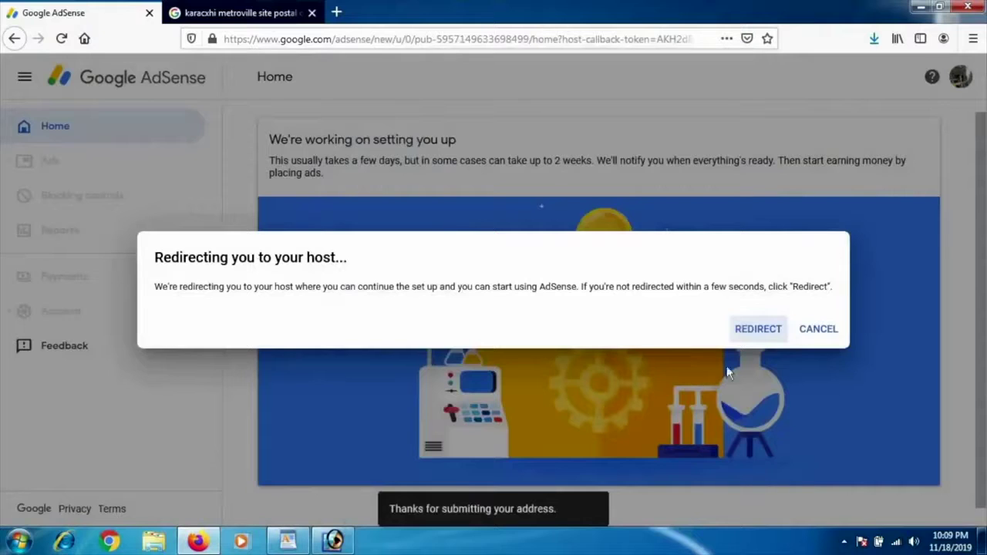
# Redirect back to YouTube Studio and review monetization Steps 1–3, including 'Get reviewed'
pyautogui.click(760, 333)
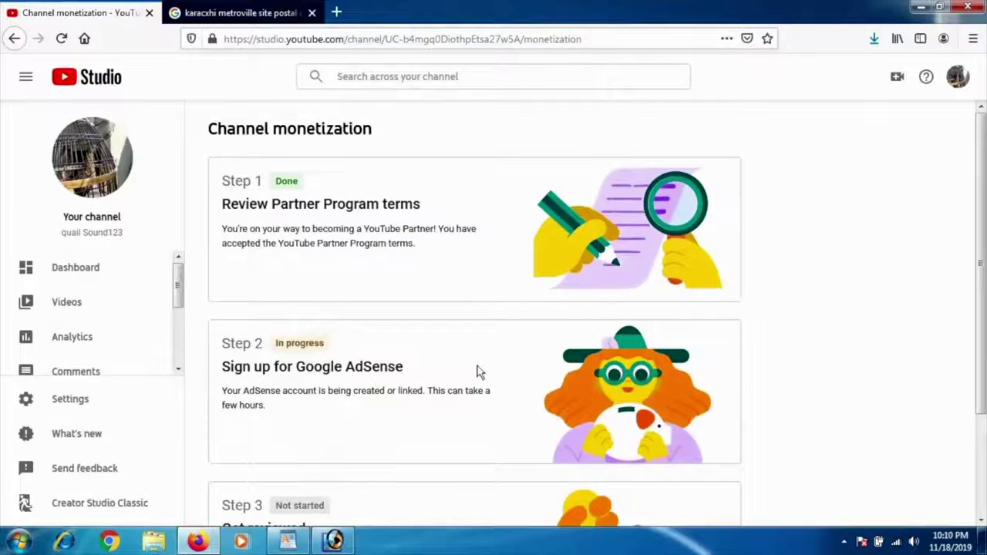
pyautogui.scroll(-3, 326, 383)
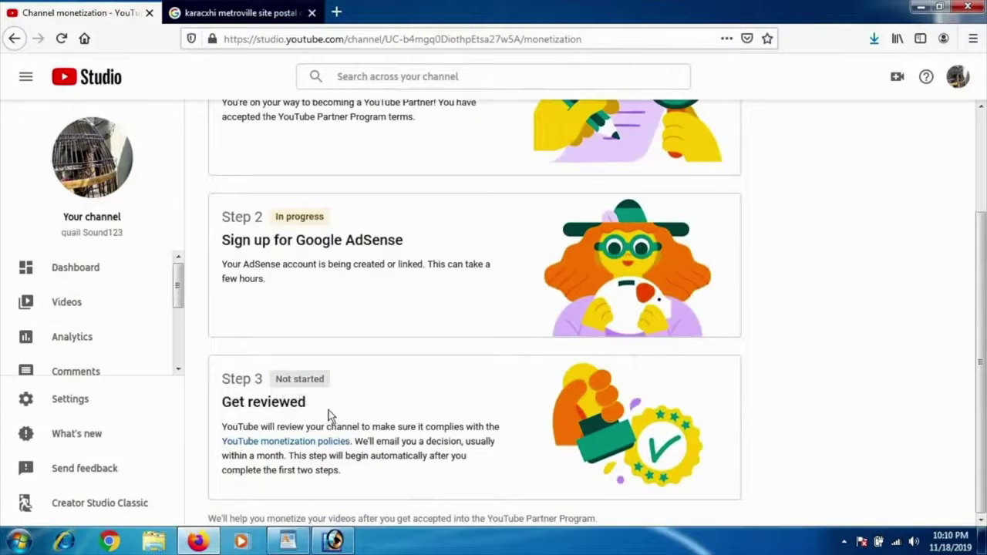
pyautogui.doubleClick(266, 403)
pyautogui.moveTo(266, 402); pyautogui.dragTo(216, 403)
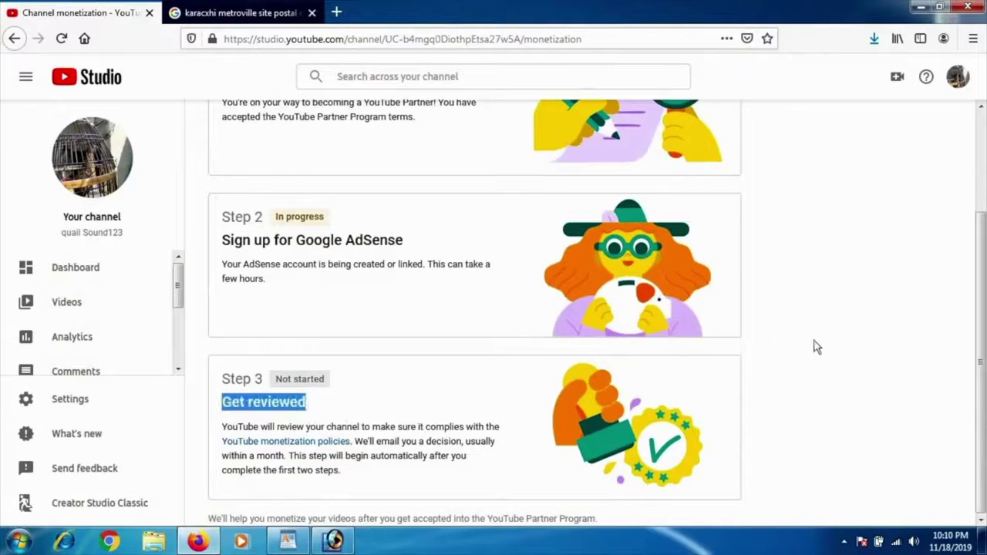
pyautogui.click(607, 342)
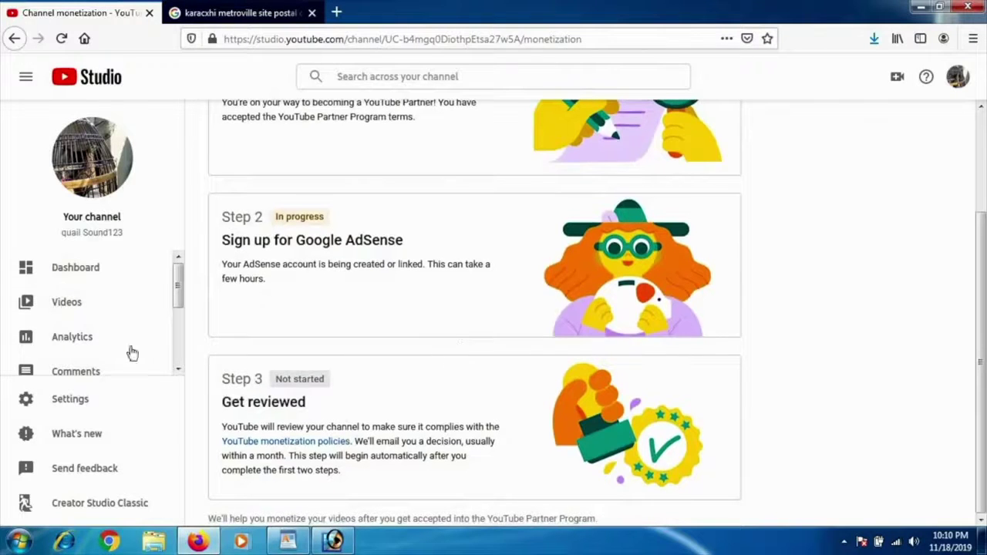
pyautogui.scroll(-1, 182, 339)
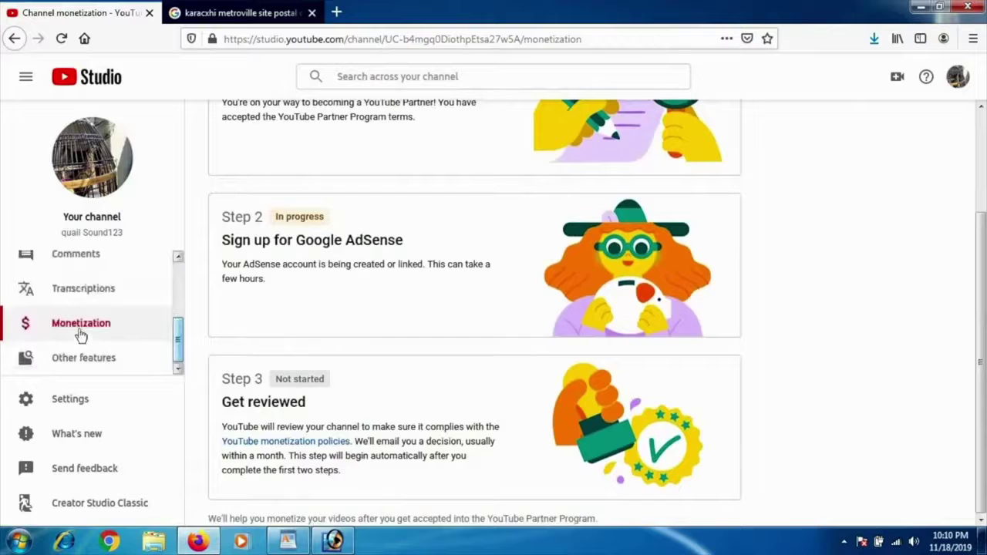